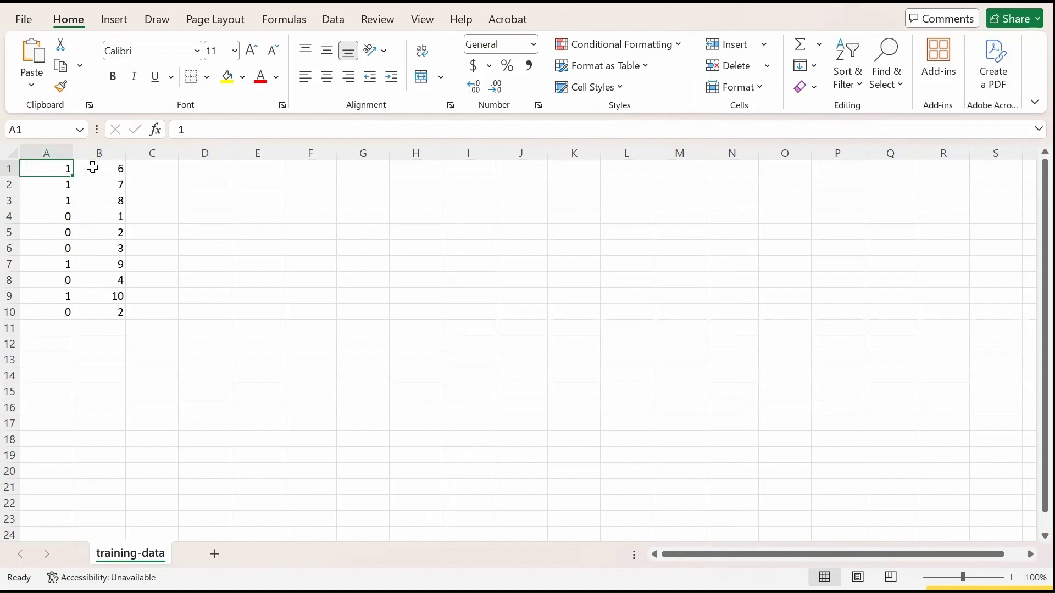
Examine the rows of the training-data sheet, comparing the entries in column A with those in column B.
key(Down)
key(Right)
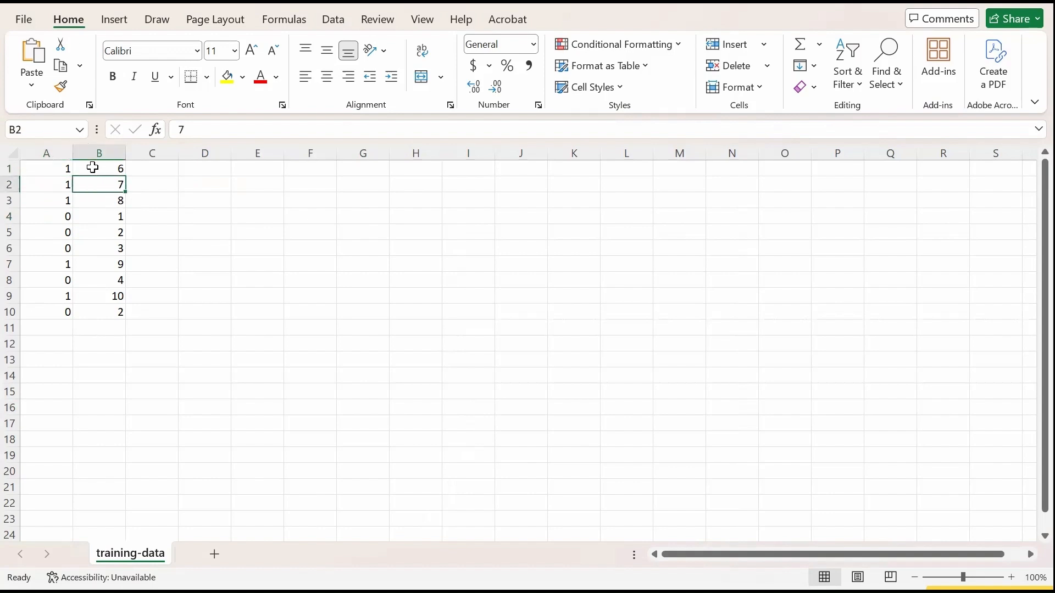
key(Down)
key(Left)
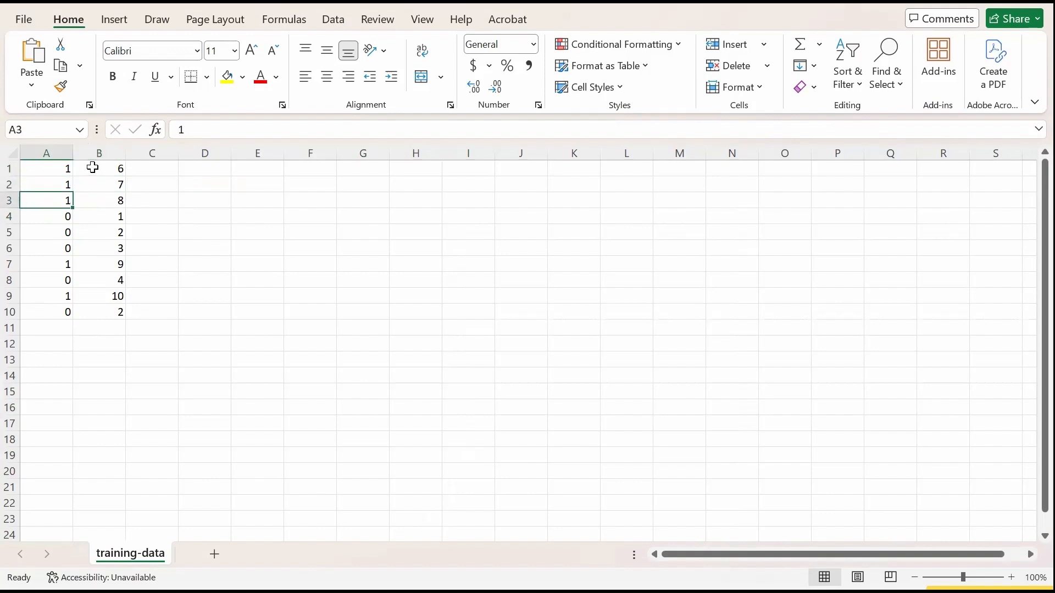
key(Down)
key(Right)
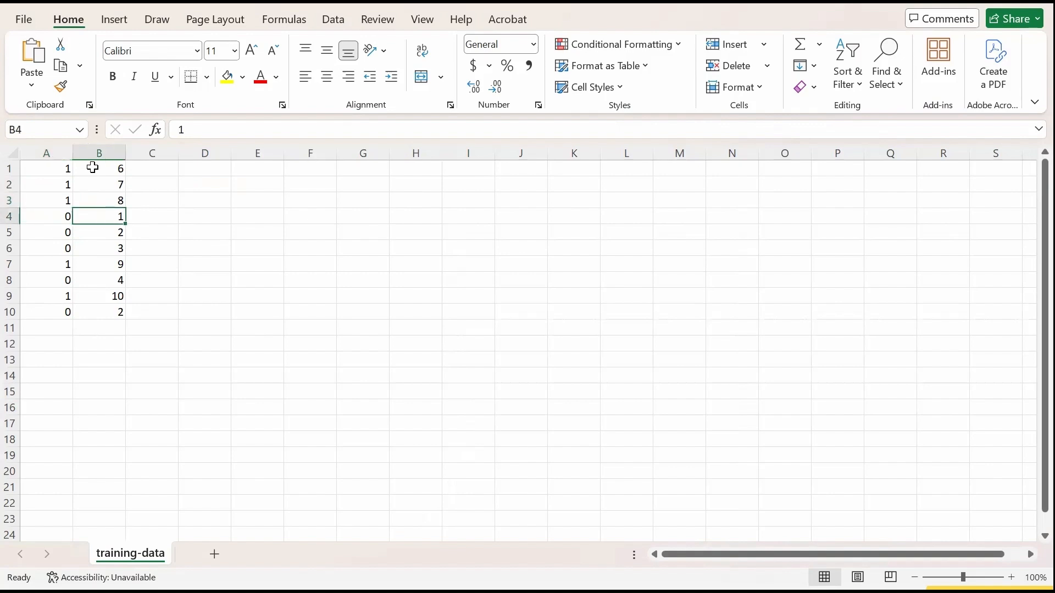
click(112, 239)
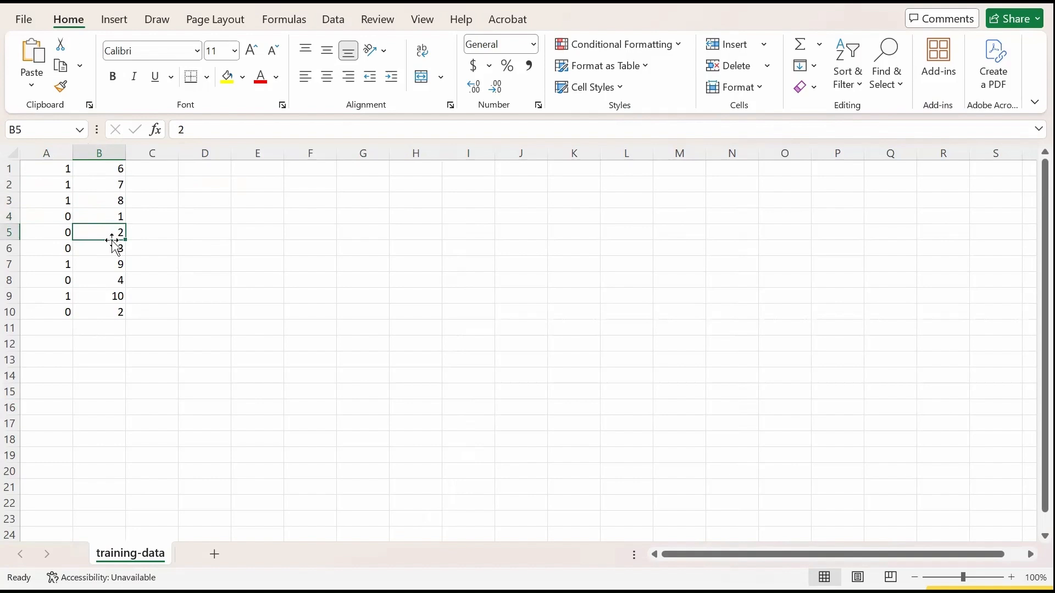
key(Down)
key(Left)
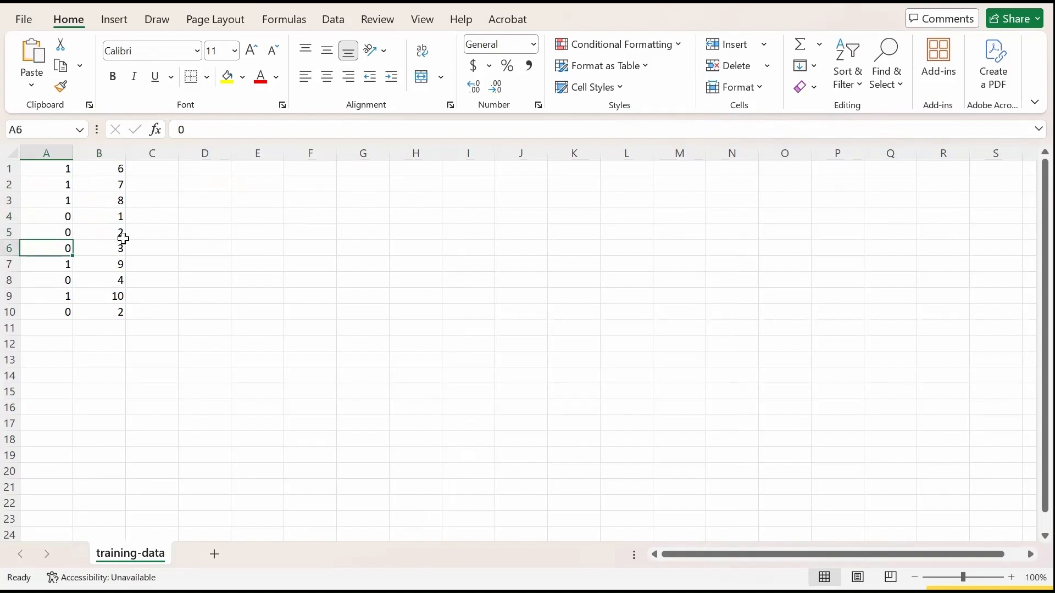
click(68, 198)
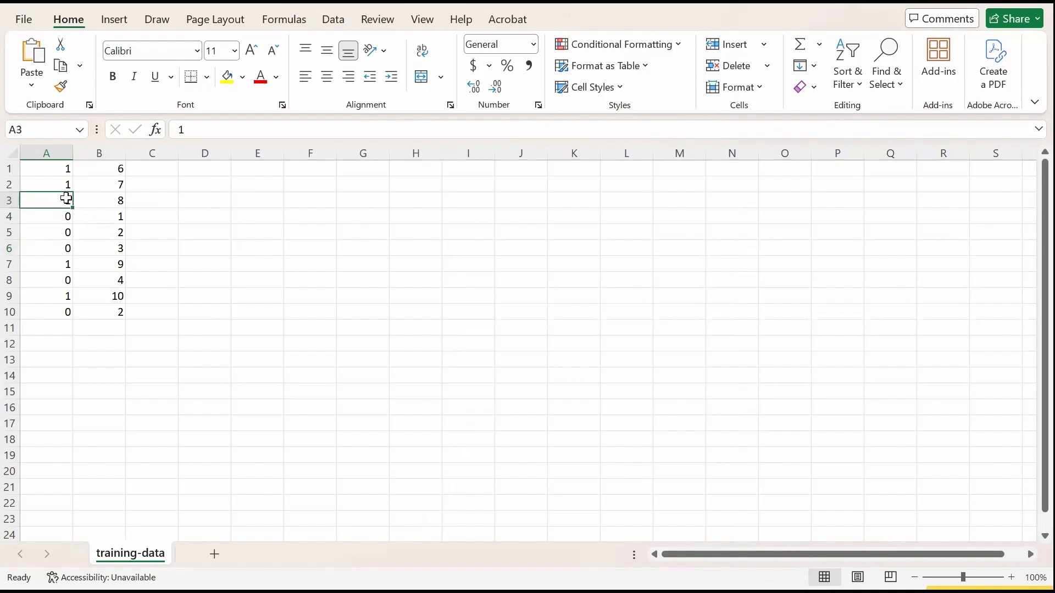
click(56, 243)
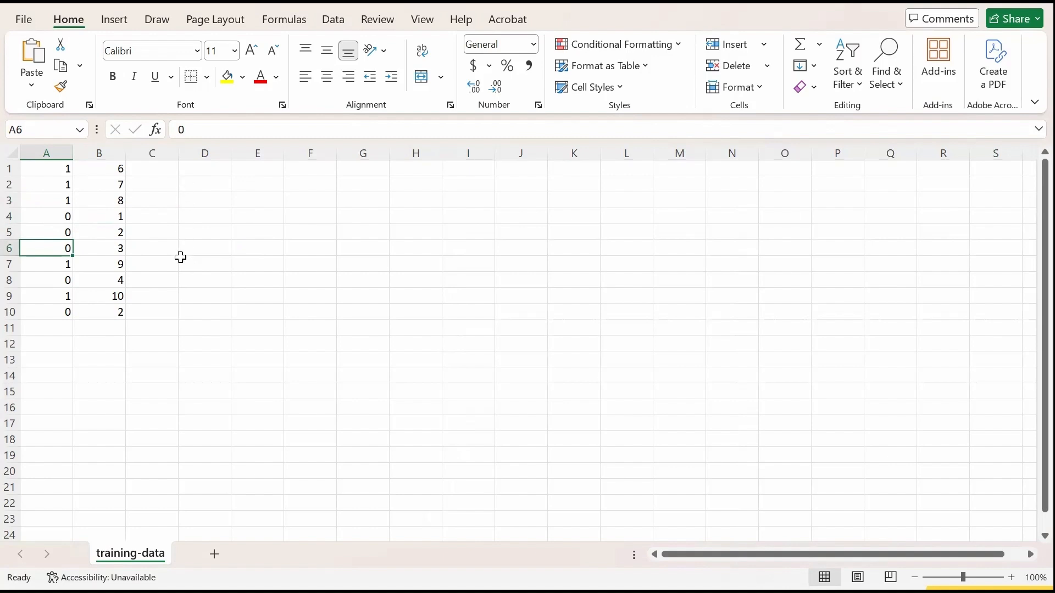
click(154, 216)
click(49, 205)
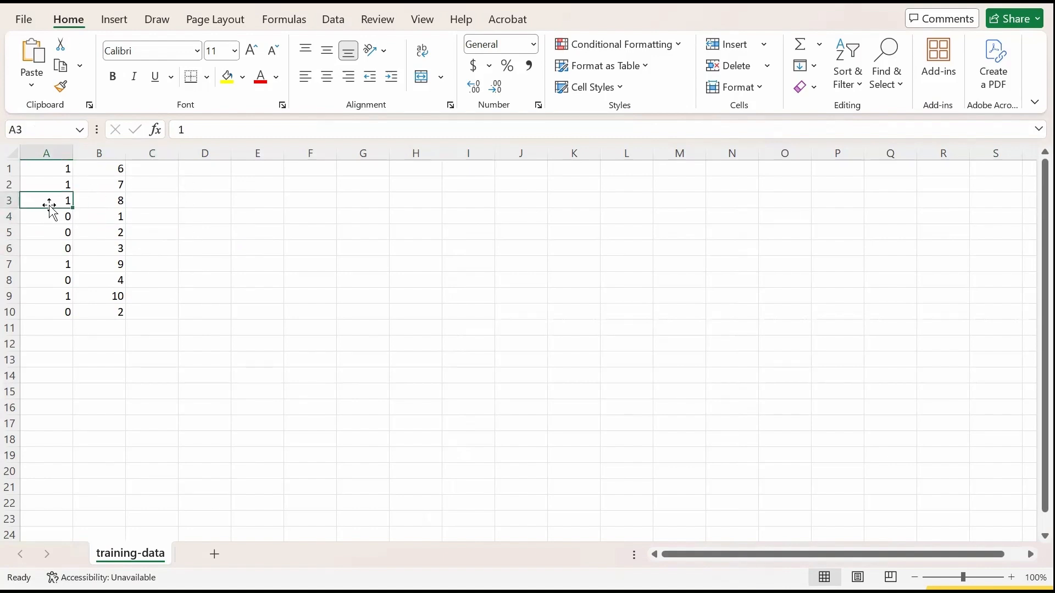
click(101, 206)
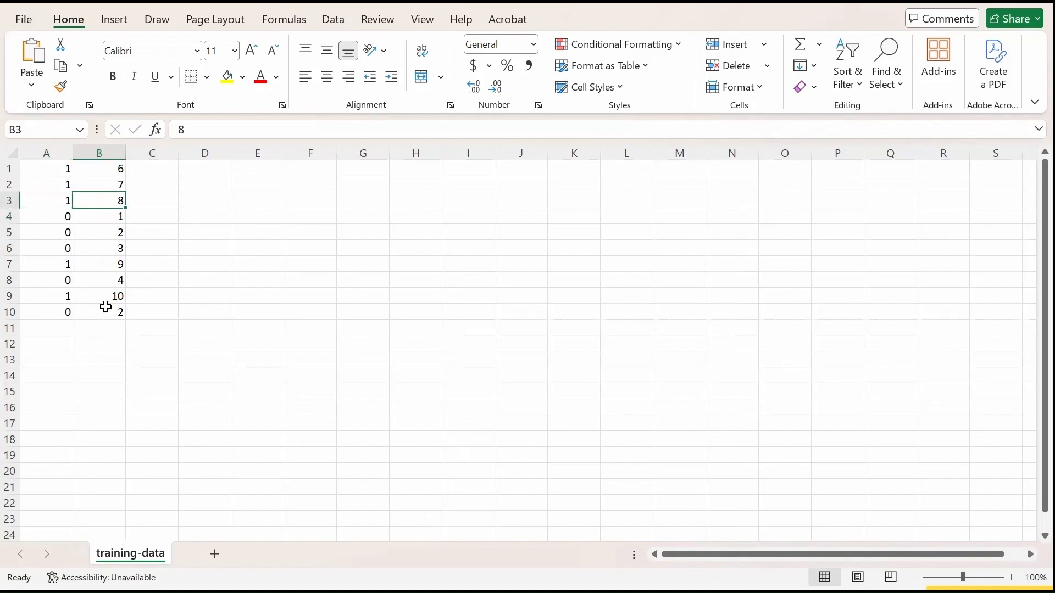
Examine the full set of values in column A and in B1:B10, one column at a time.
drag(42, 164, 44, 328)
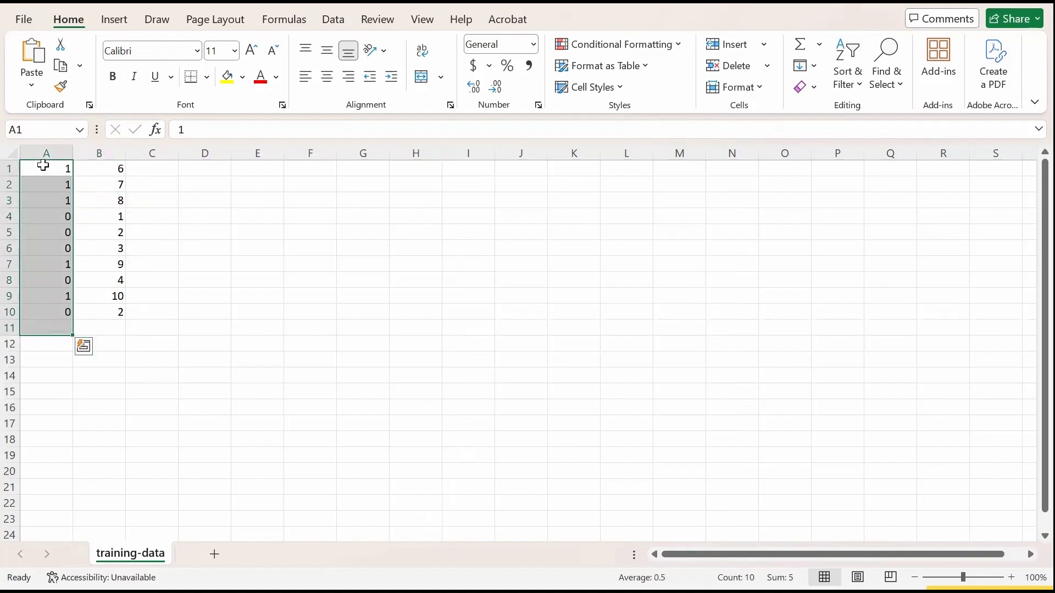
drag(94, 165, 96, 169)
key(shift+Down)
key(shift+Down)
key(shift+Down)
key(shift+Down)
key(shift+Down)
key(shift+Down)
key(shift+Down)
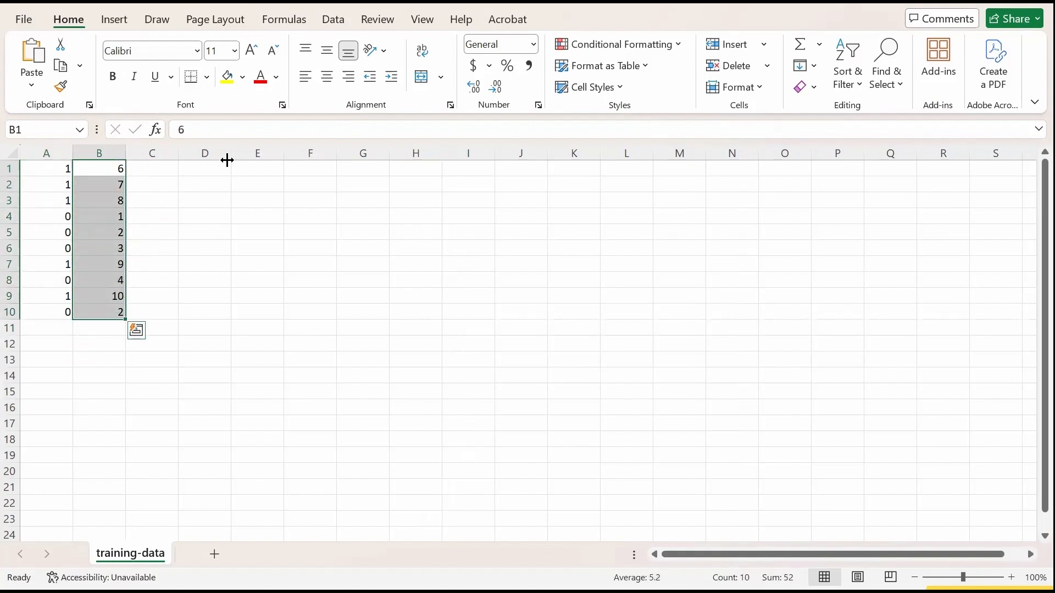
click(182, 205)
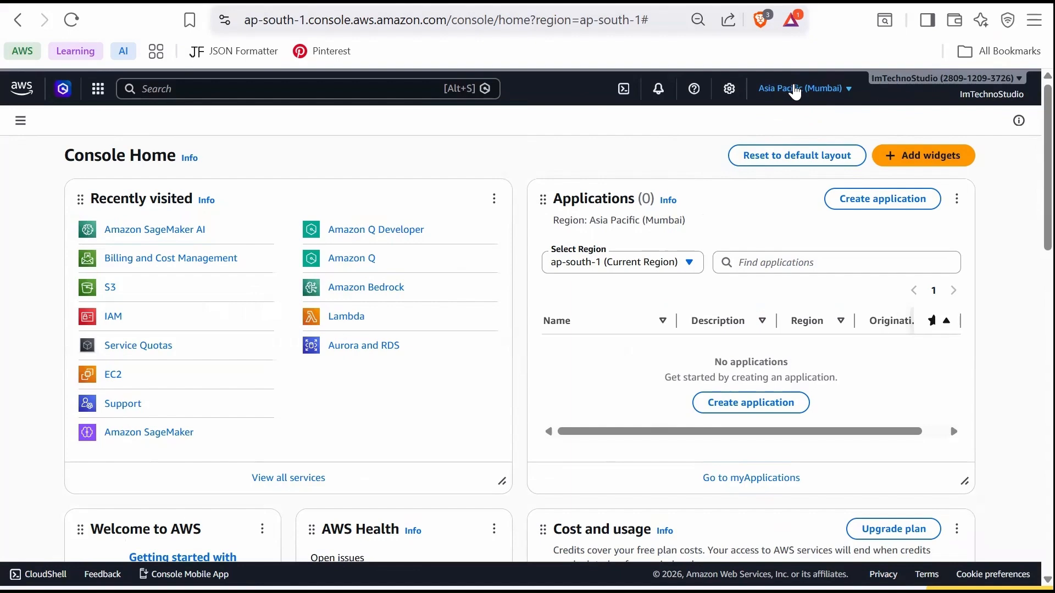
Switch to the AWS console, look over the available regions, and find and open the S3 service.
click(794, 89)
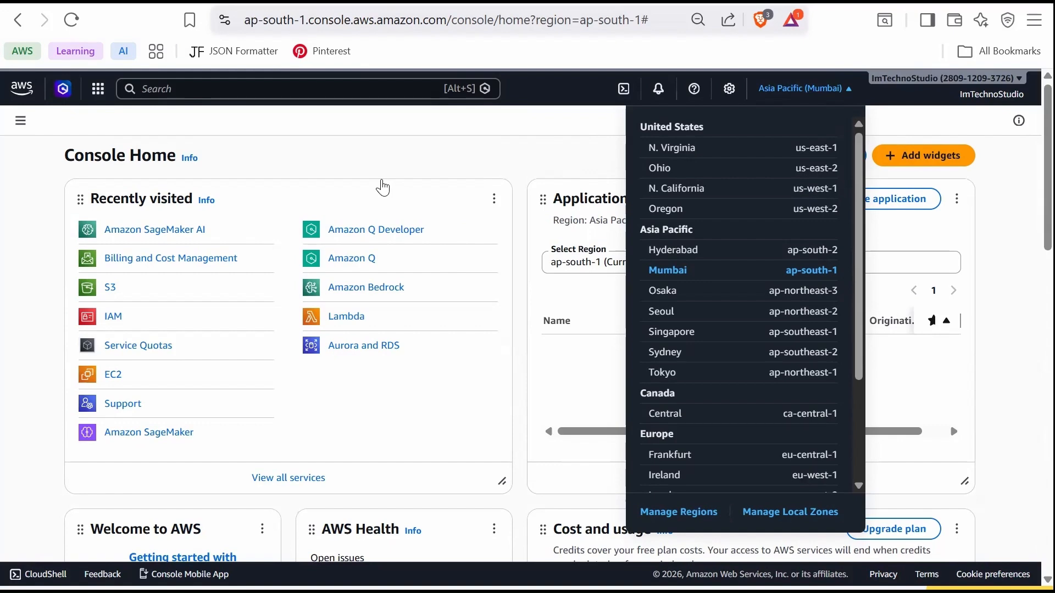
click(383, 187)
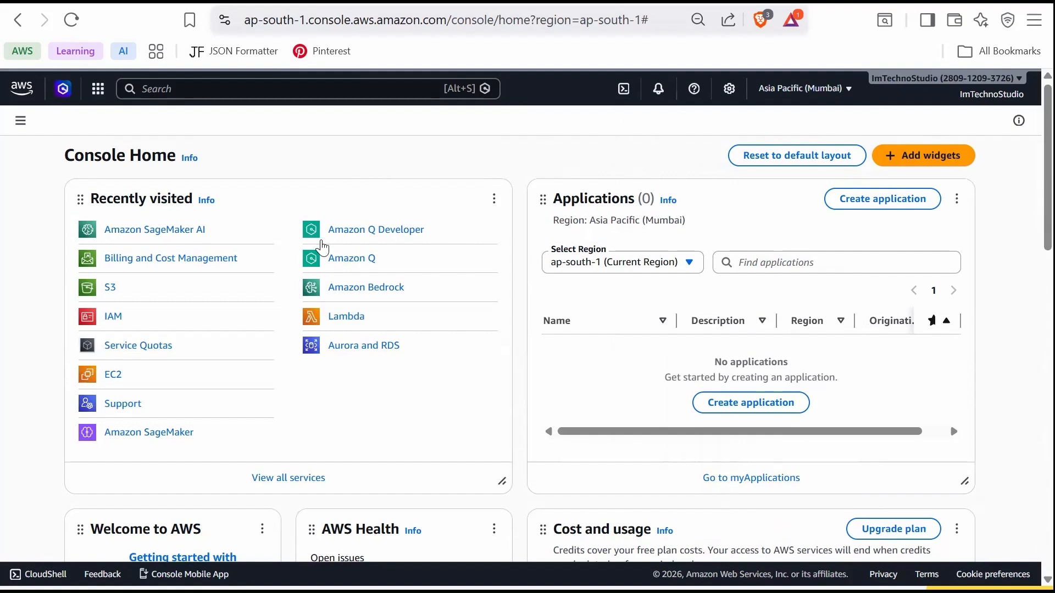
click(256, 89)
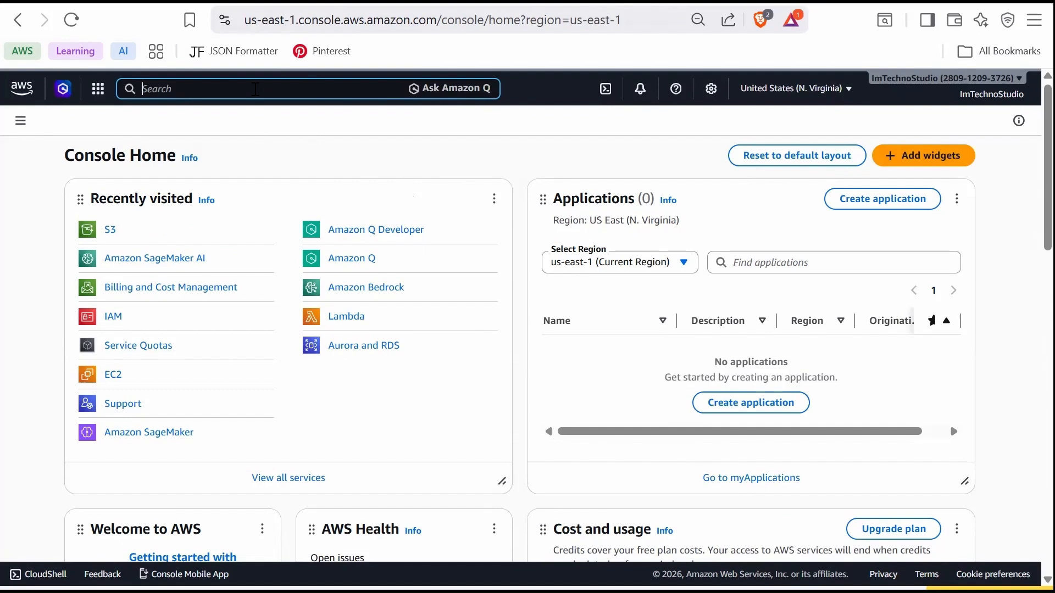
text(s3)
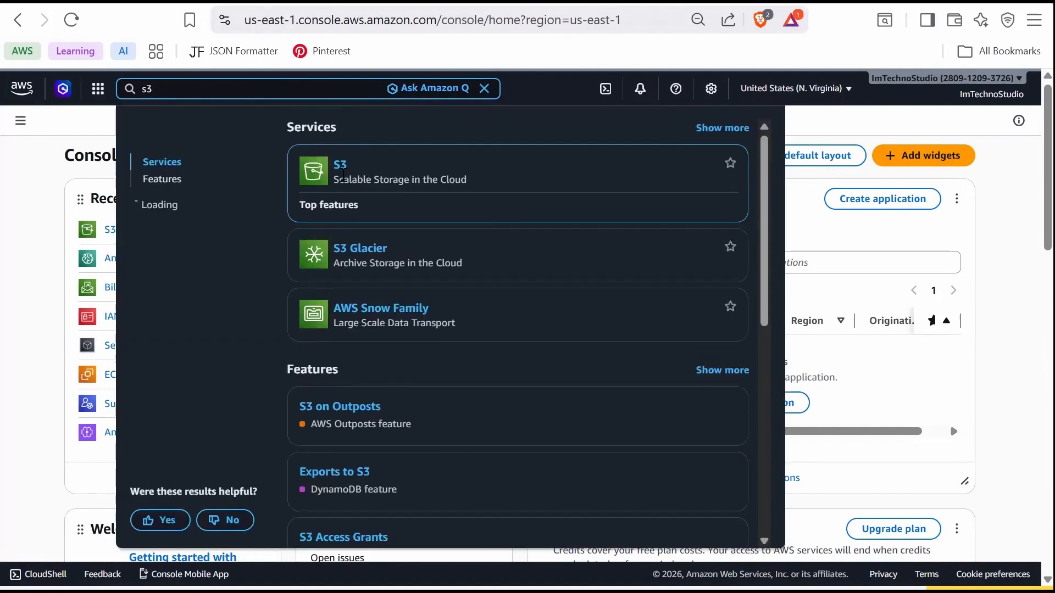
click(341, 166)
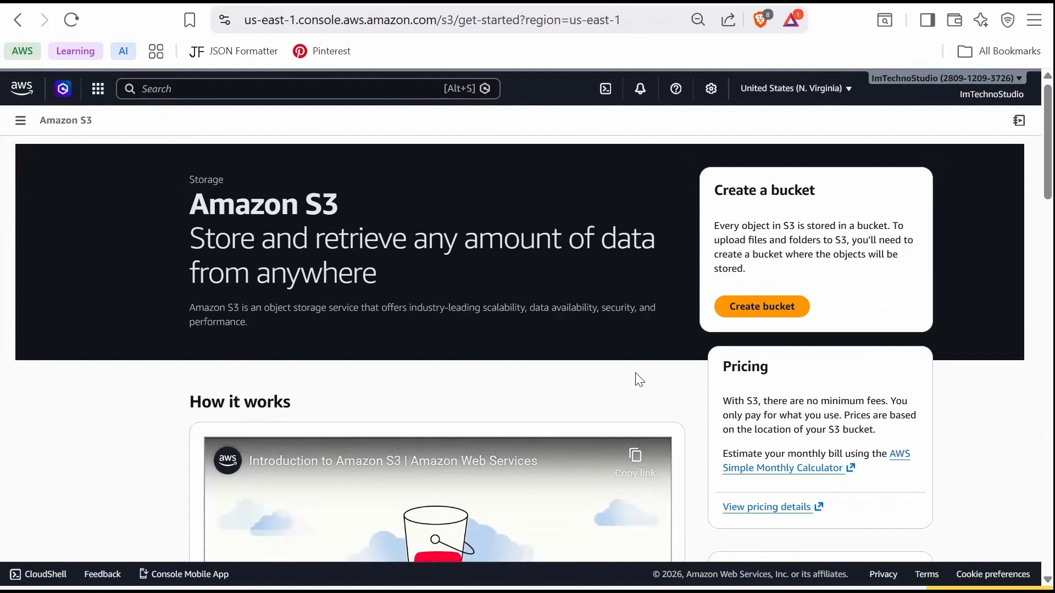
Start creating an S3 bucket and set its region to Asia Pacific (Mumbai), ap-south-1.
click(769, 319)
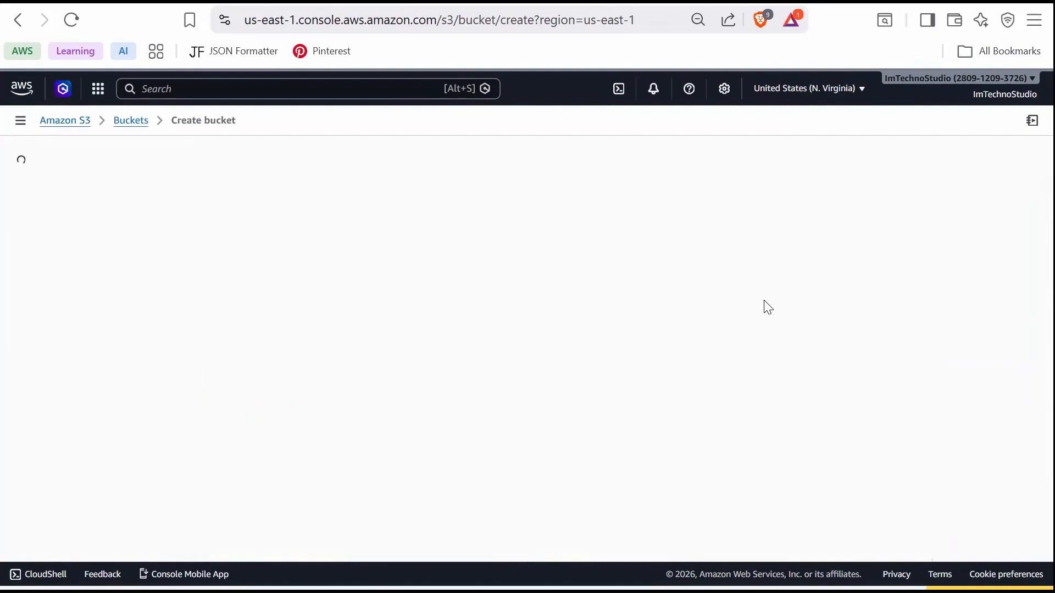
click(800, 89)
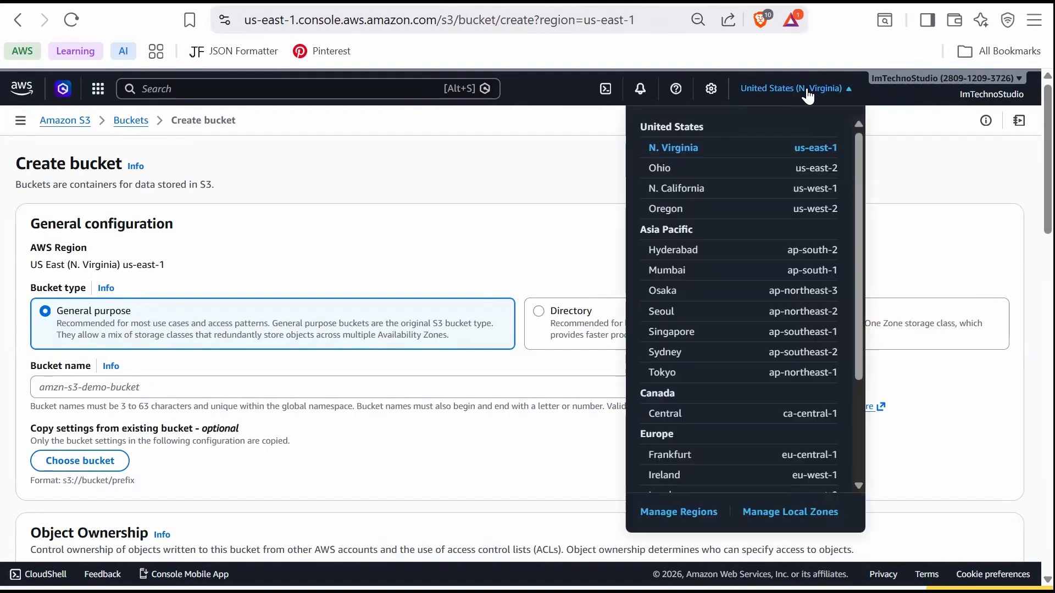
click(673, 272)
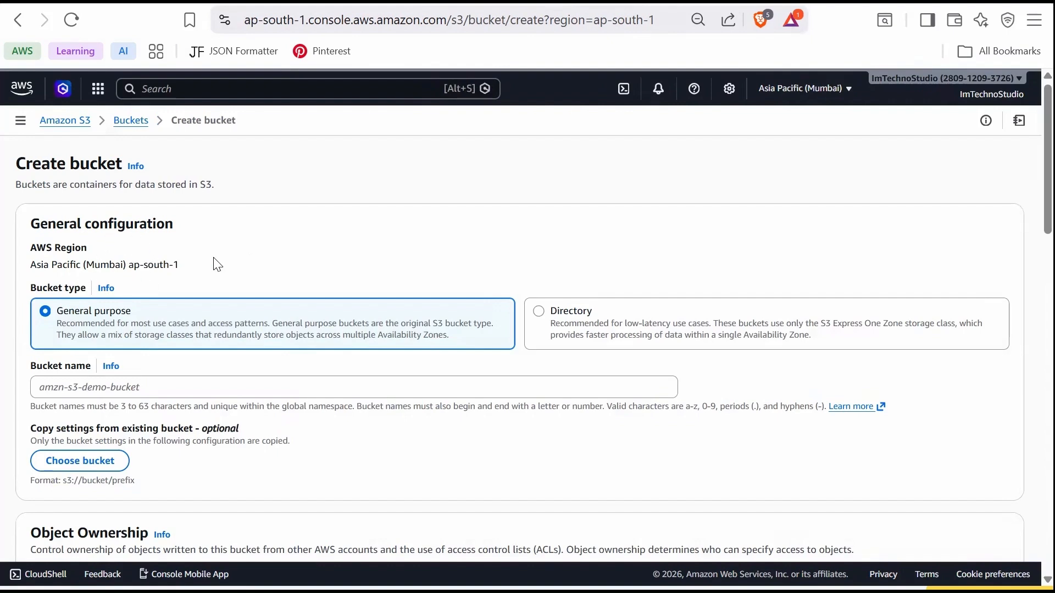
Name the general purpose bucket my-sagemaker-demo-bucket-18226 and create it with the default settings.
scroll(217, 264, down, 1)
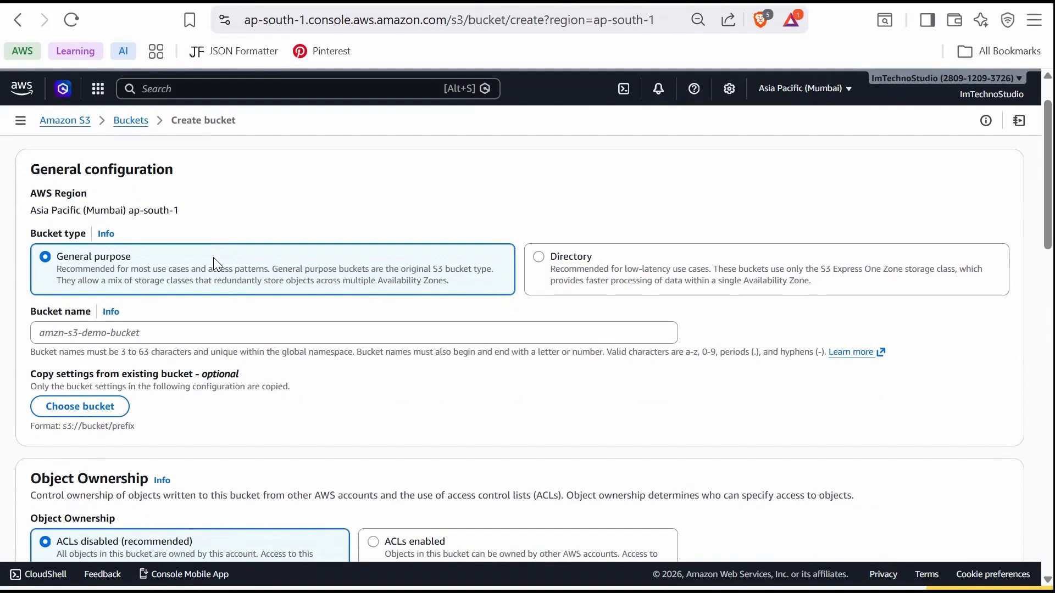
scroll(213, 257, down, 2)
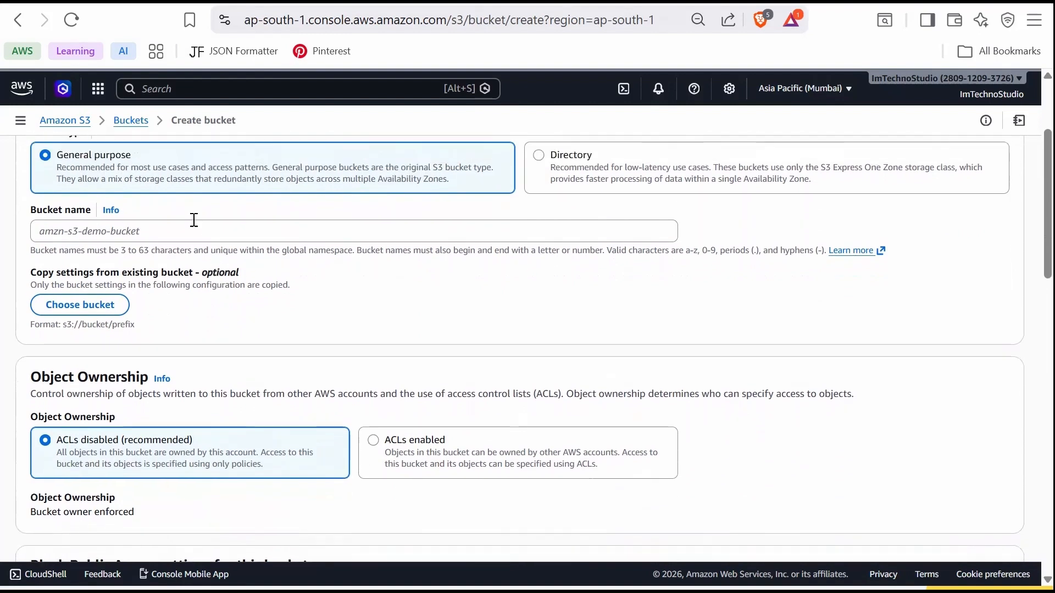
click(156, 232)
text(m)
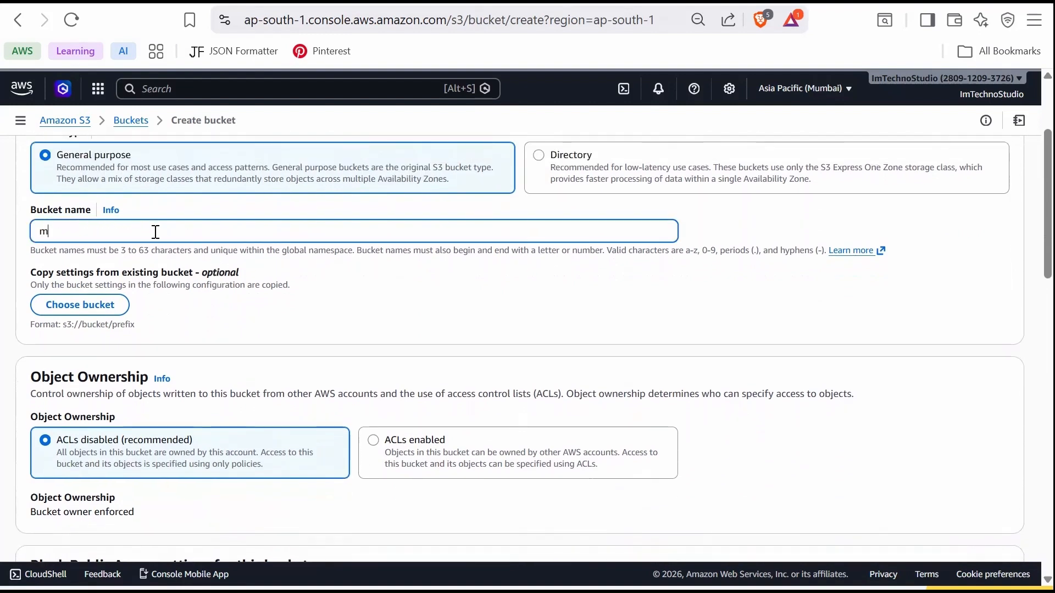
text(y-sagemaker-demo-bucket-18226)
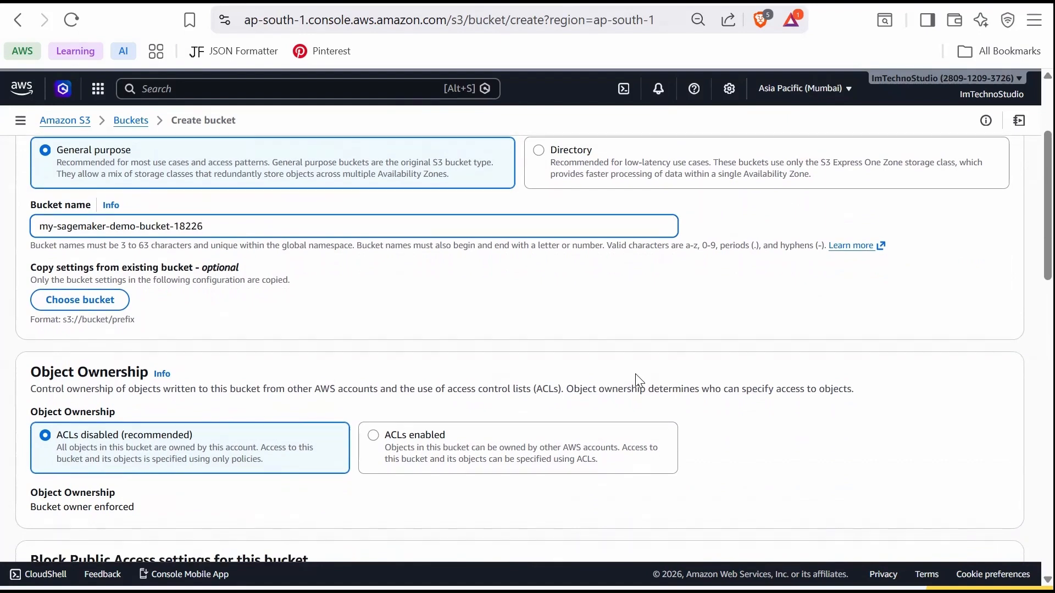
scroll(635, 374, down, 15)
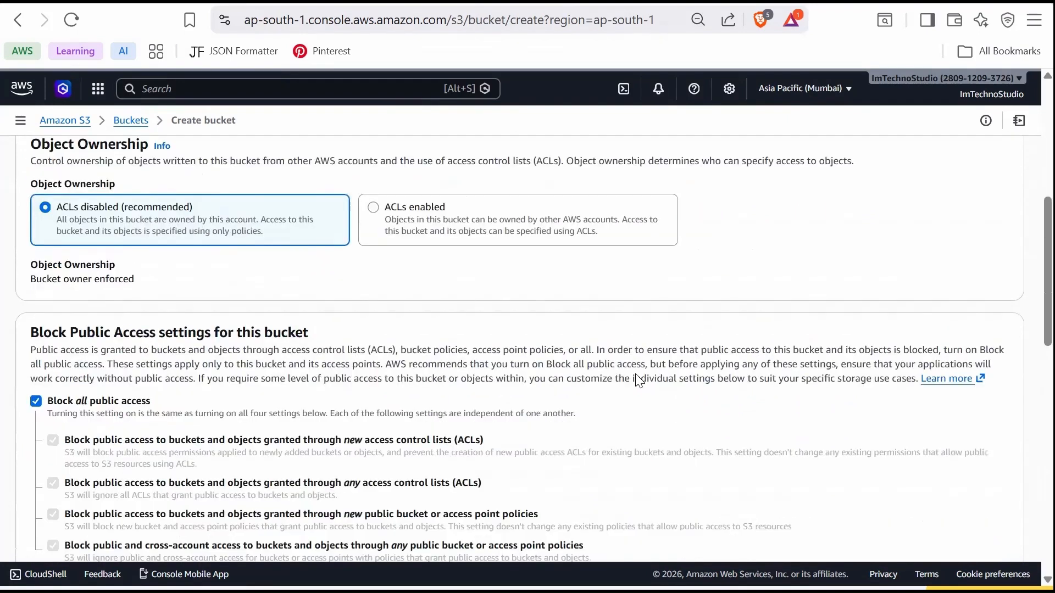
scroll(648, 395, down, 4)
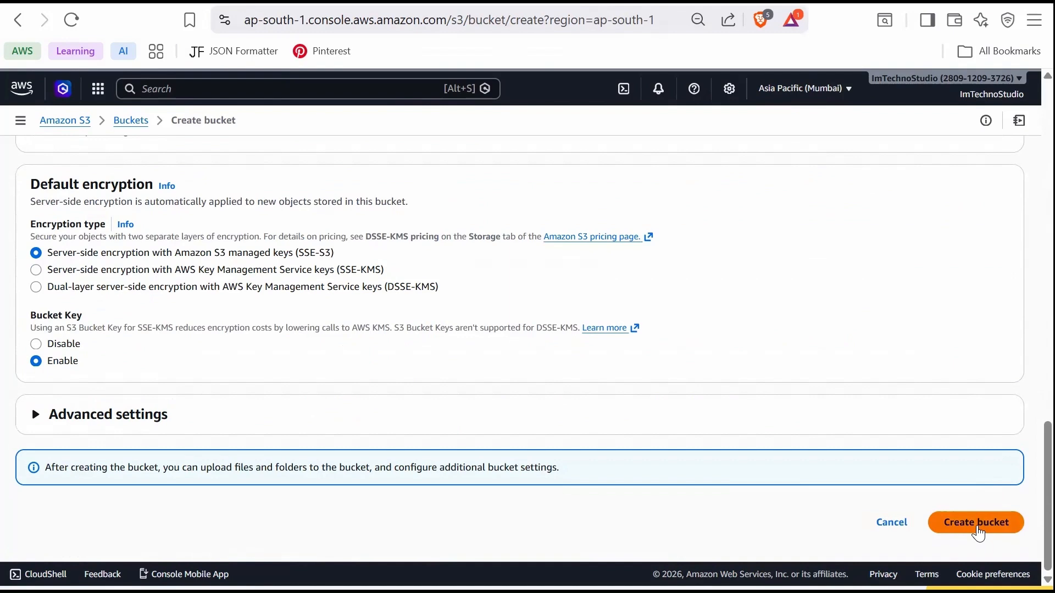
click(974, 524)
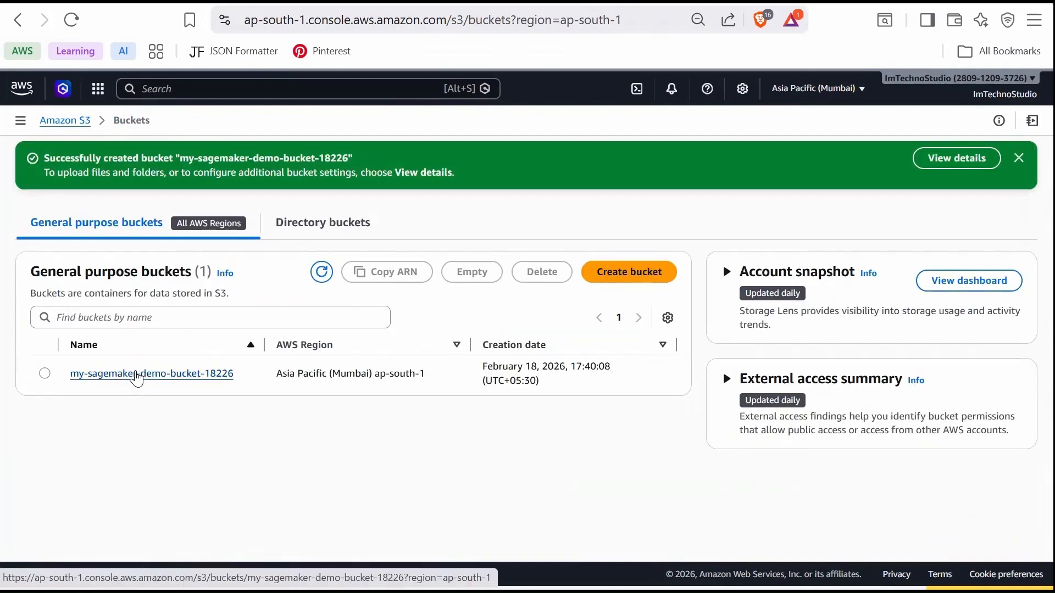
Upload training-data.csv to the my-sagemaker-demo-bucket-18226 bucket.
click(136, 376)
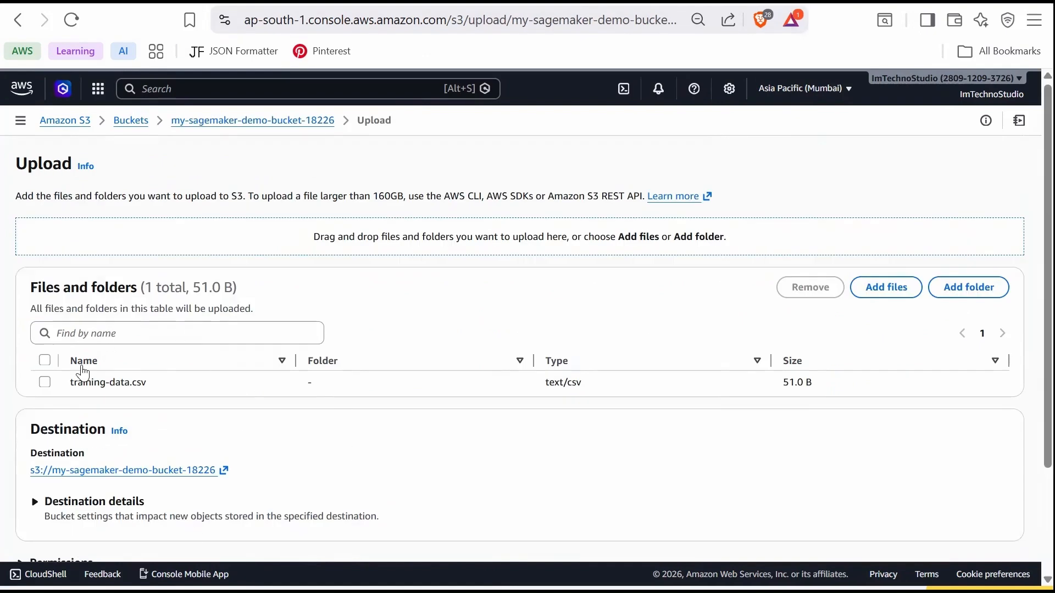
scroll(741, 497, down, 2)
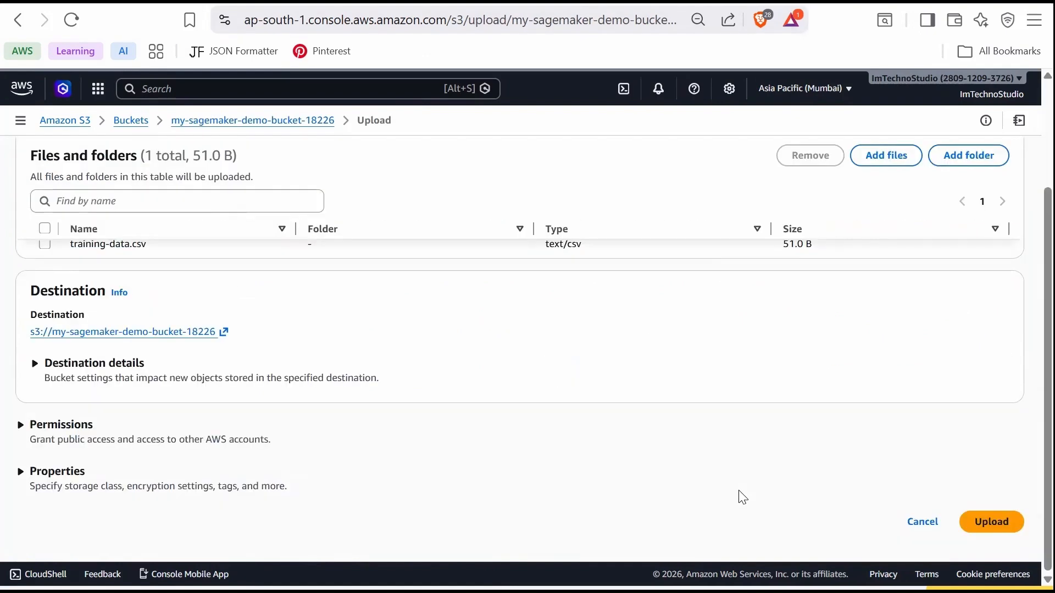
click(990, 522)
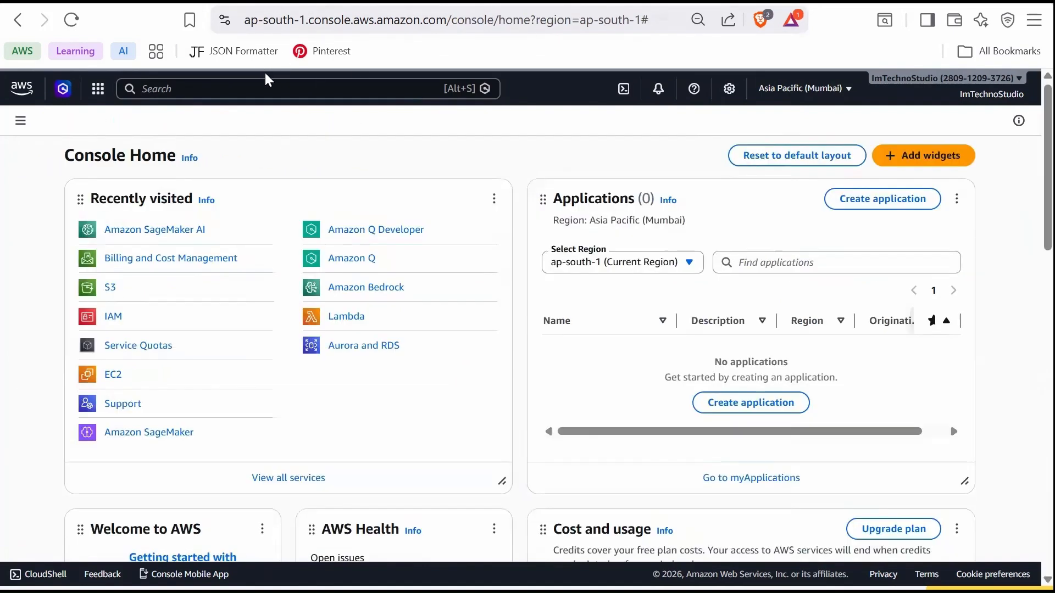
Search the AWS console for service quotas and open Service Quotas.
click(268, 88)
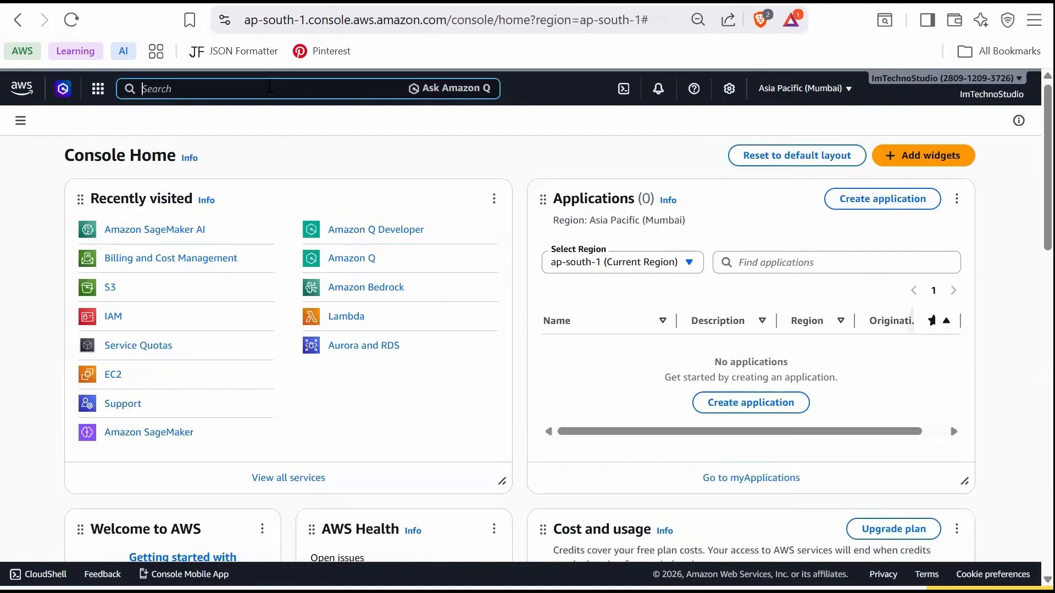
text(service quotas)
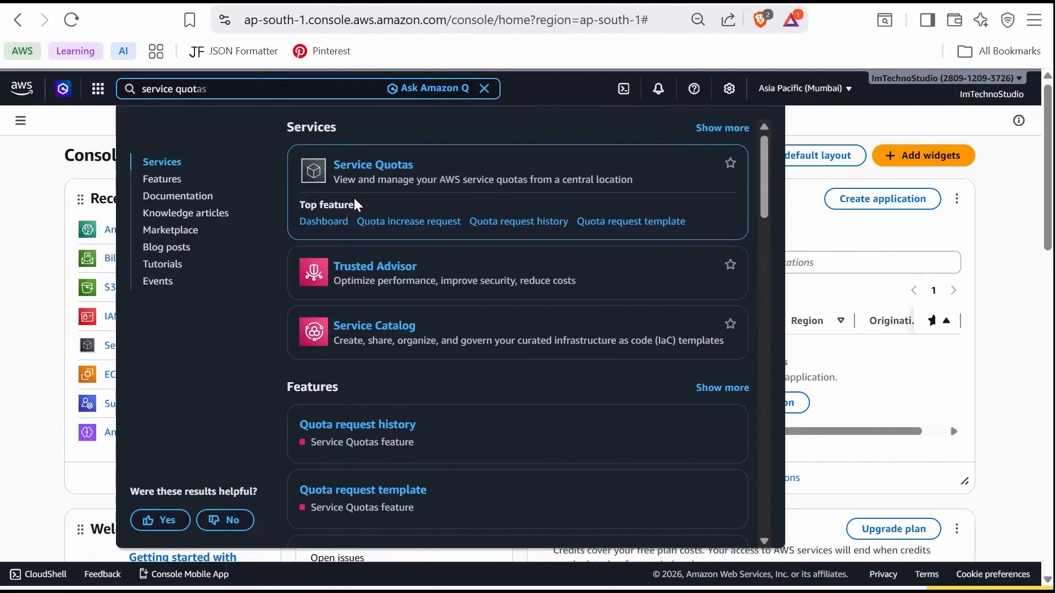
click(391, 176)
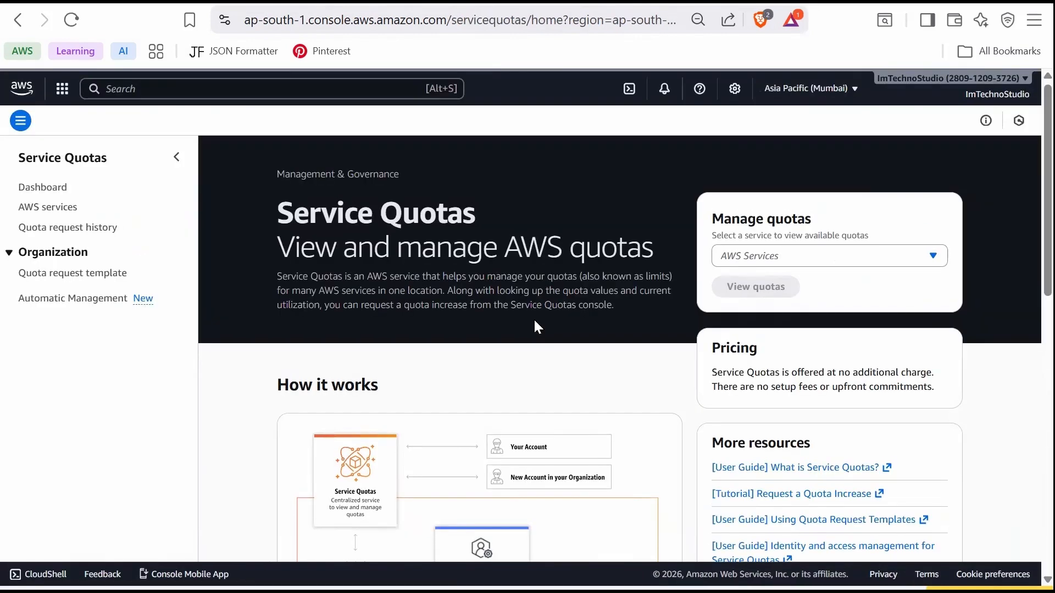
Open the service quotas list for Amazon SageMaker.
click(766, 254)
text(sagemaker)
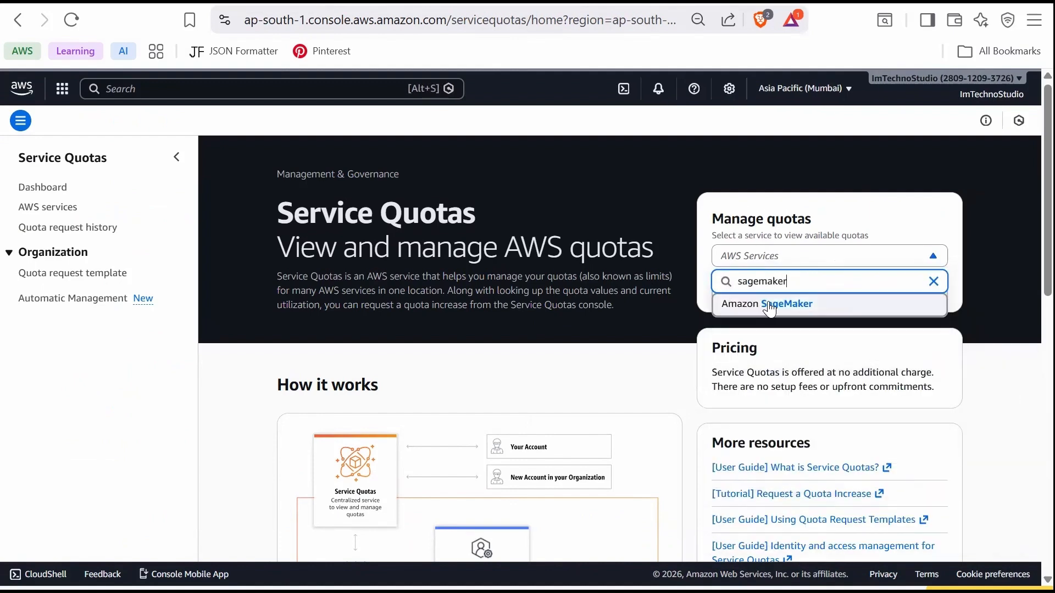
click(767, 302)
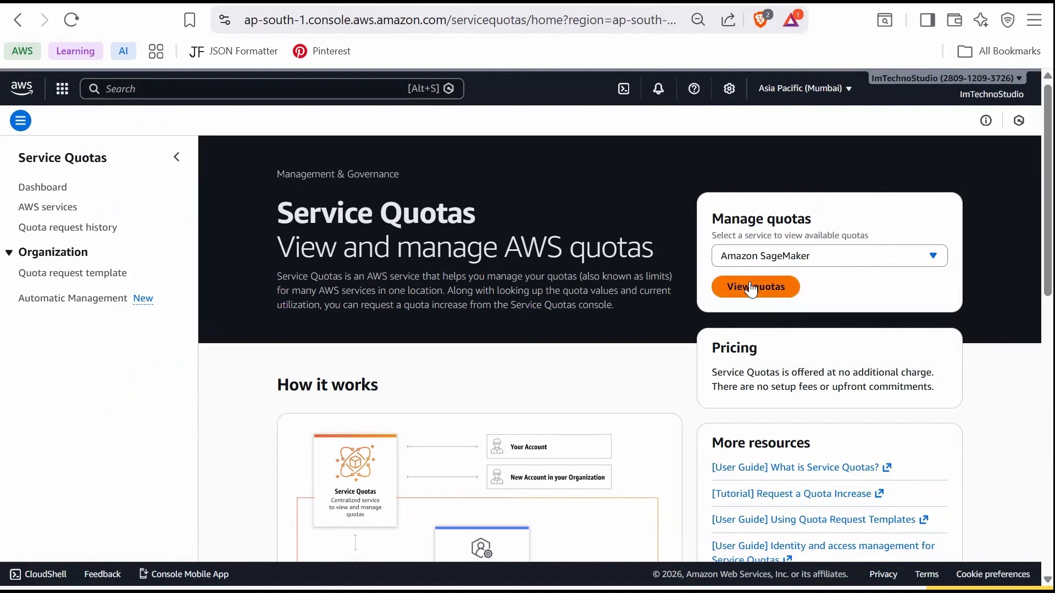
click(753, 287)
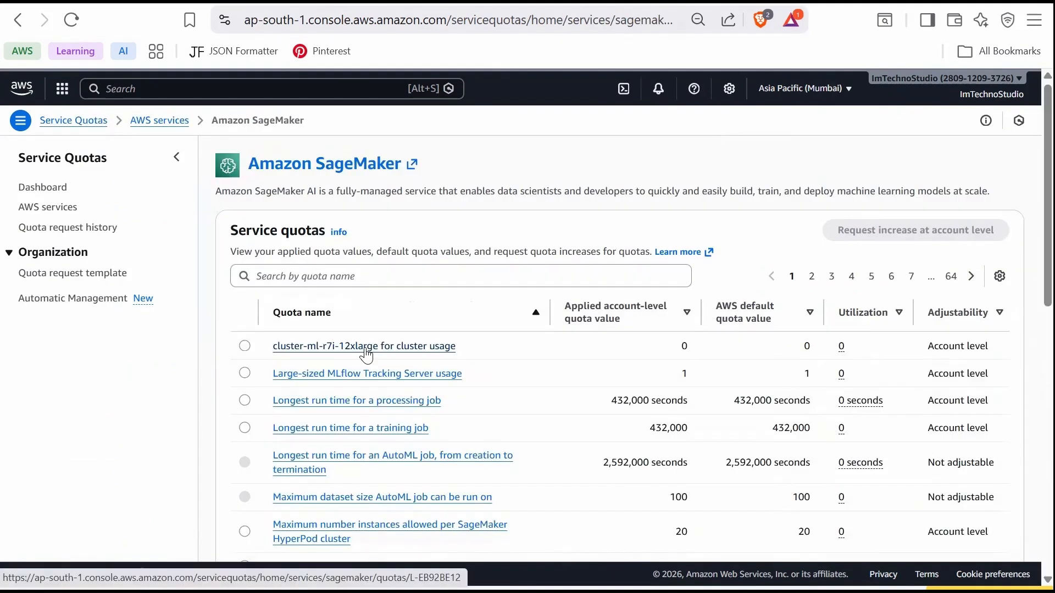
Filter the Amazon SageMaker quotas by the name ml.t3.large.
scroll(363, 352, down, 1)
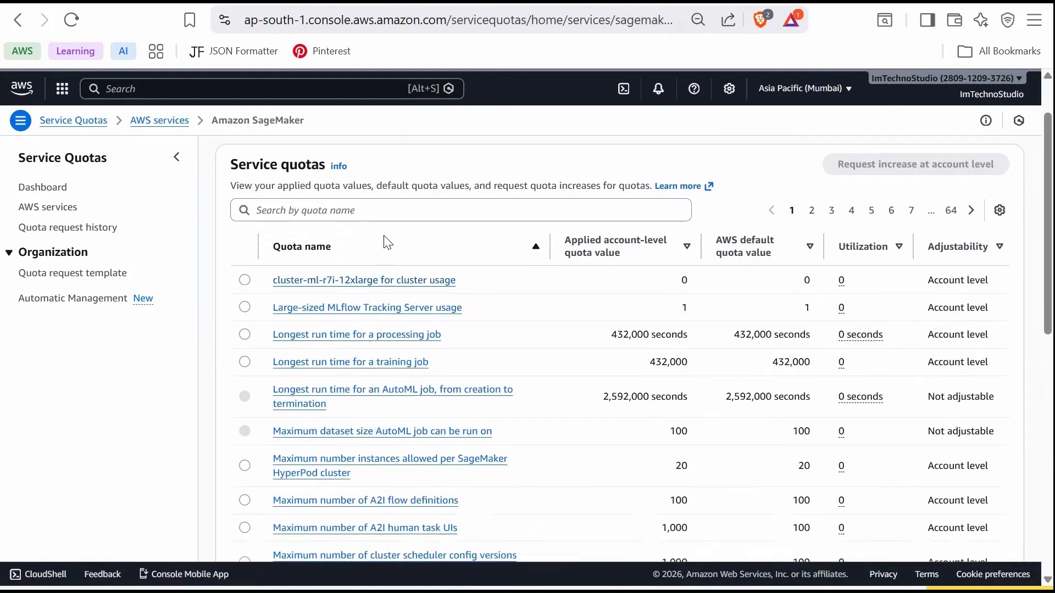
click(375, 208)
text(ml.)
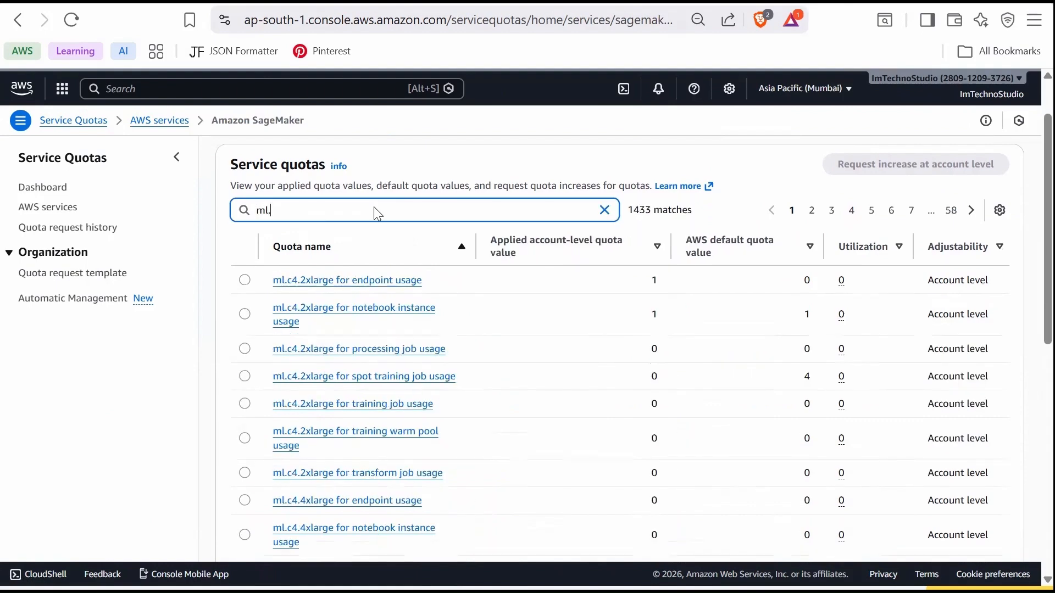
text(t3.)
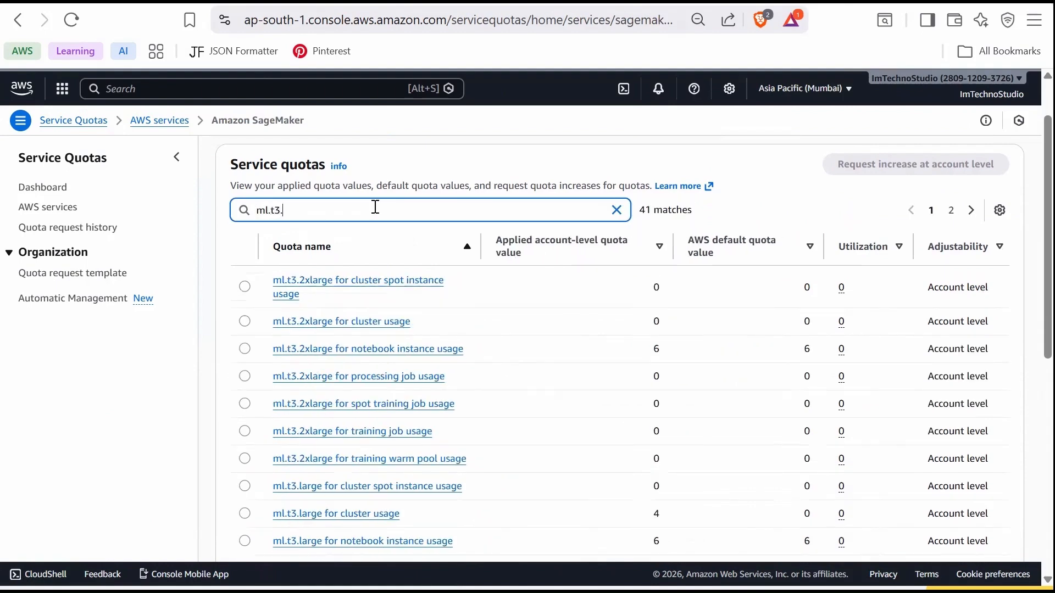
text(large)
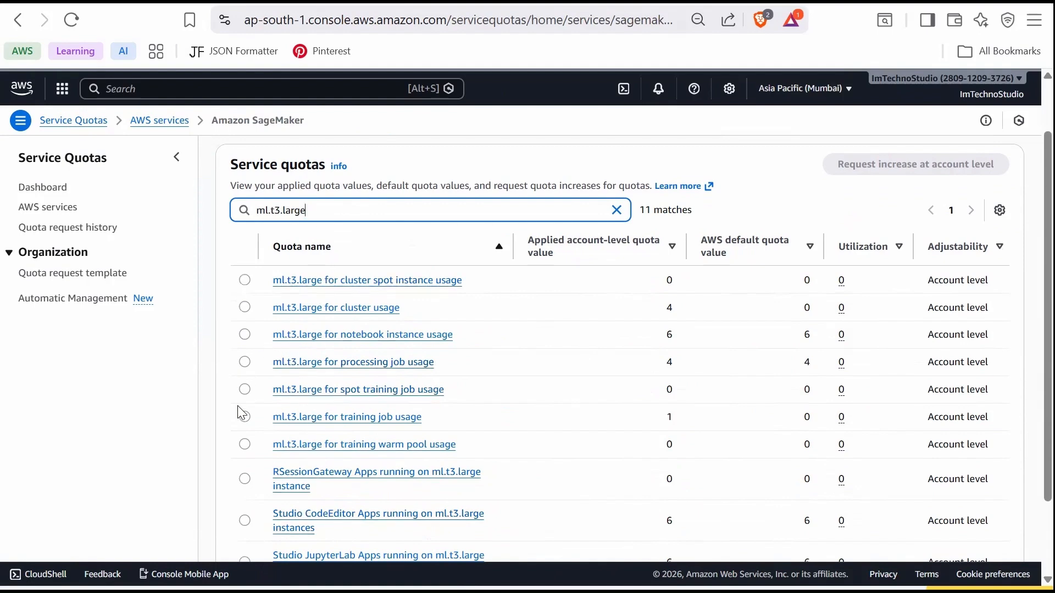
View the account-level increase request form for the ml.t3.large for training job usage quota, and close it without submitting.
click(245, 419)
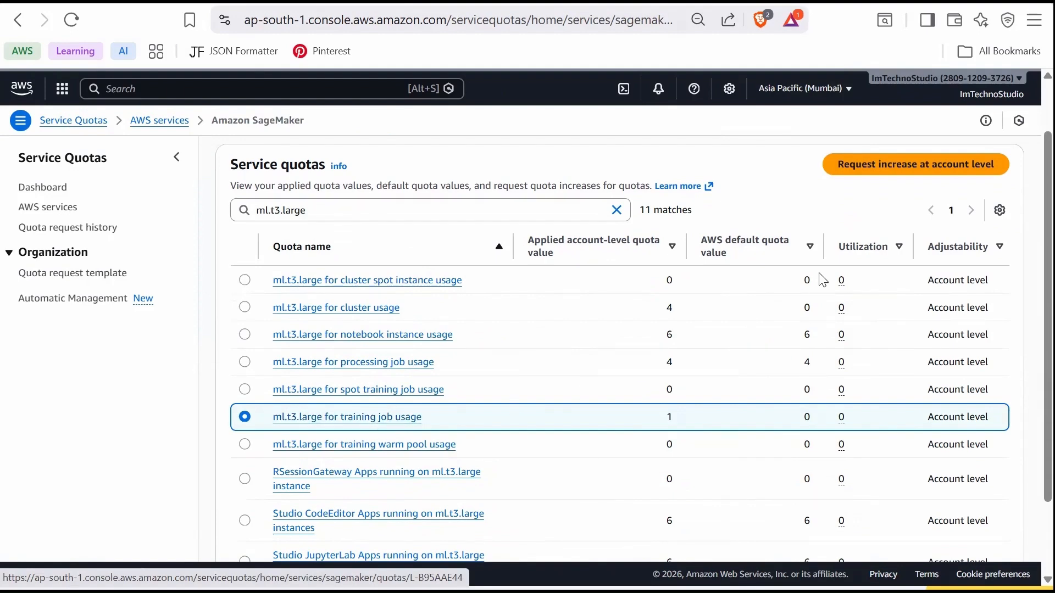
click(915, 168)
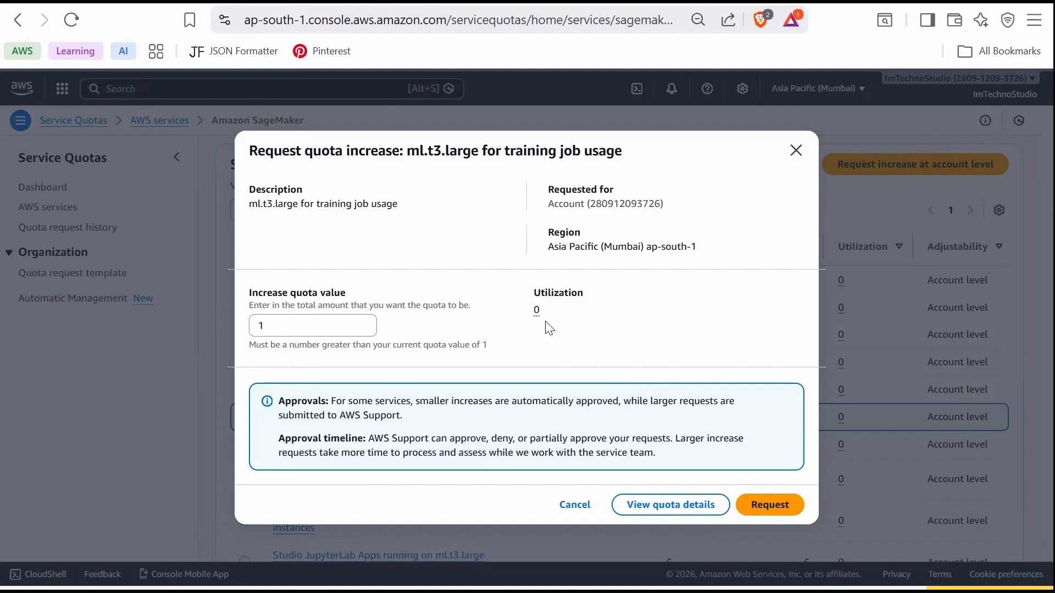
click(796, 150)
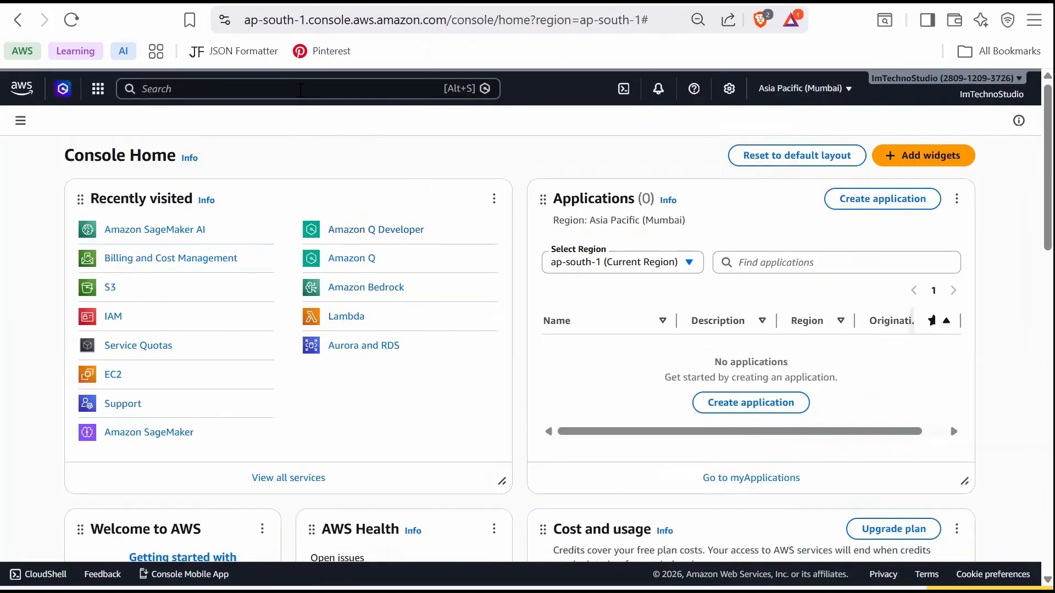
Search the AWS console for sagemaker and open Amazon SageMaker AI.
click(301, 89)
text(sagemaker)
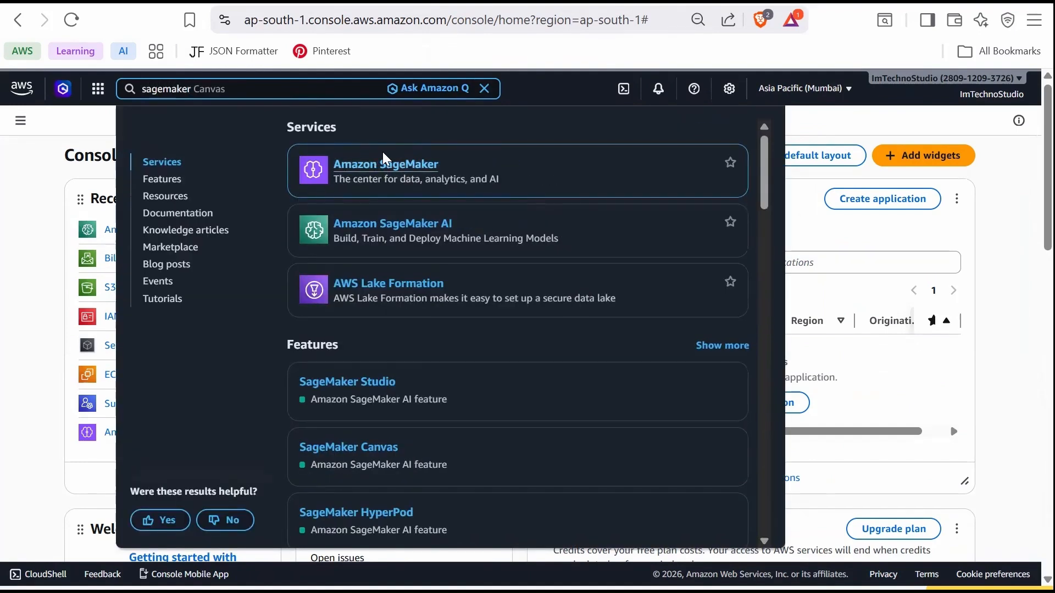
mouse_move(406, 242)
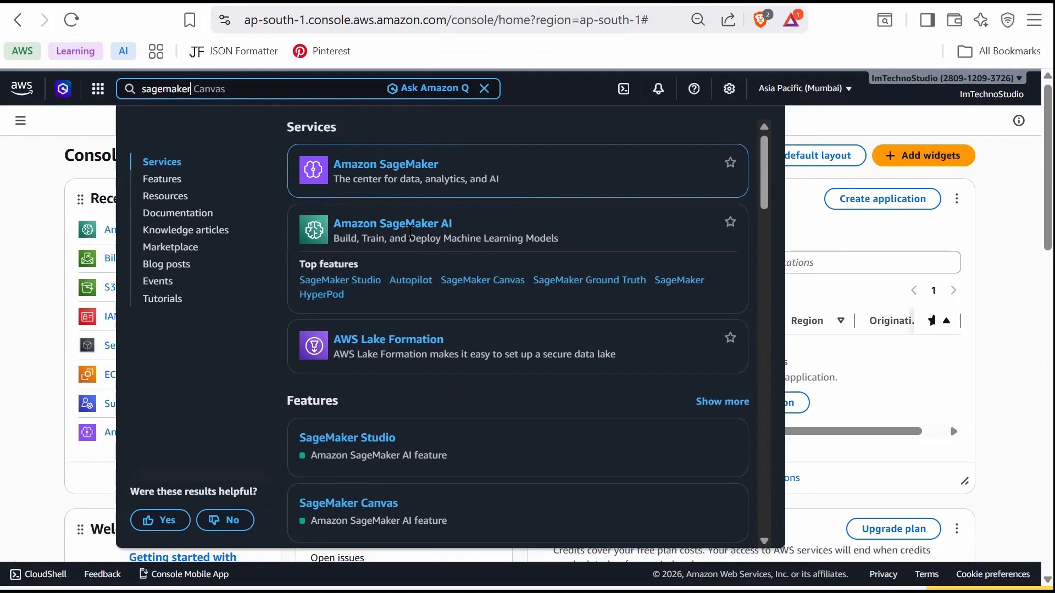
click(399, 227)
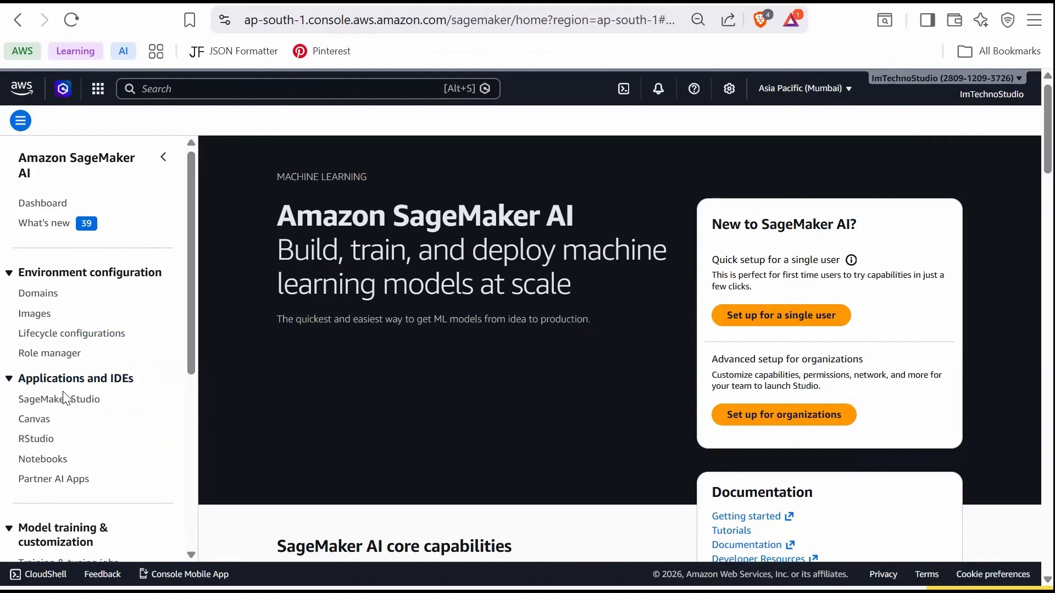
Go to the SageMaker AI training and tuning jobs and start creating a training job.
scroll(65, 398, down, 5)
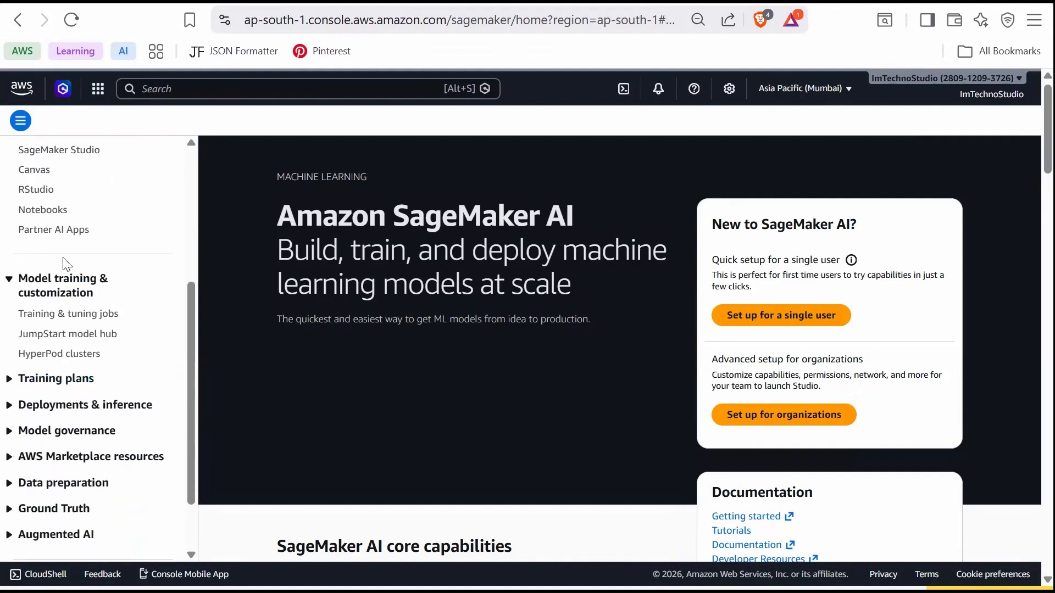
scroll(99, 286, down, 2)
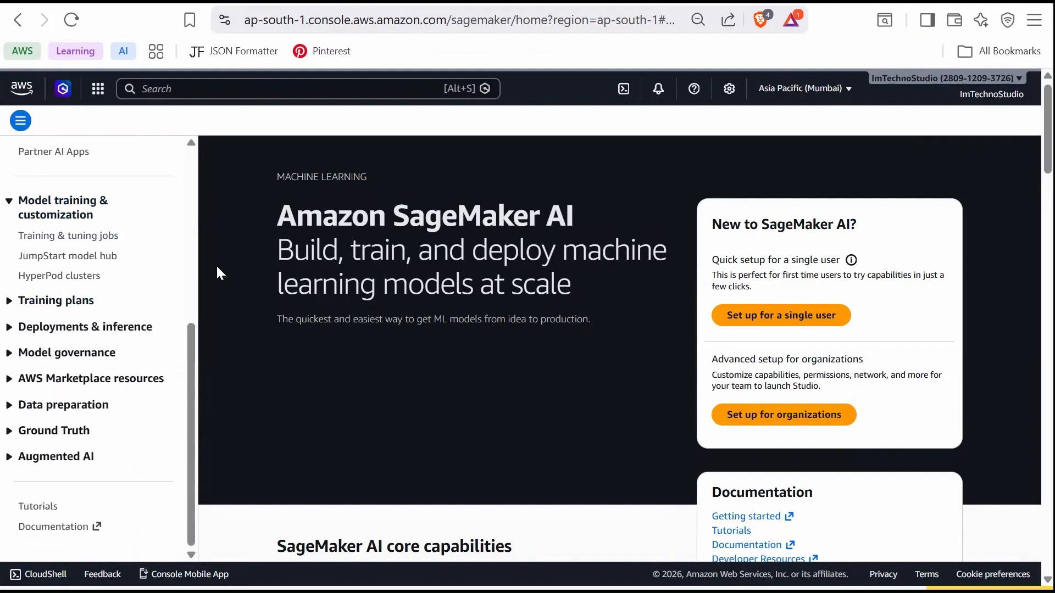
click(84, 236)
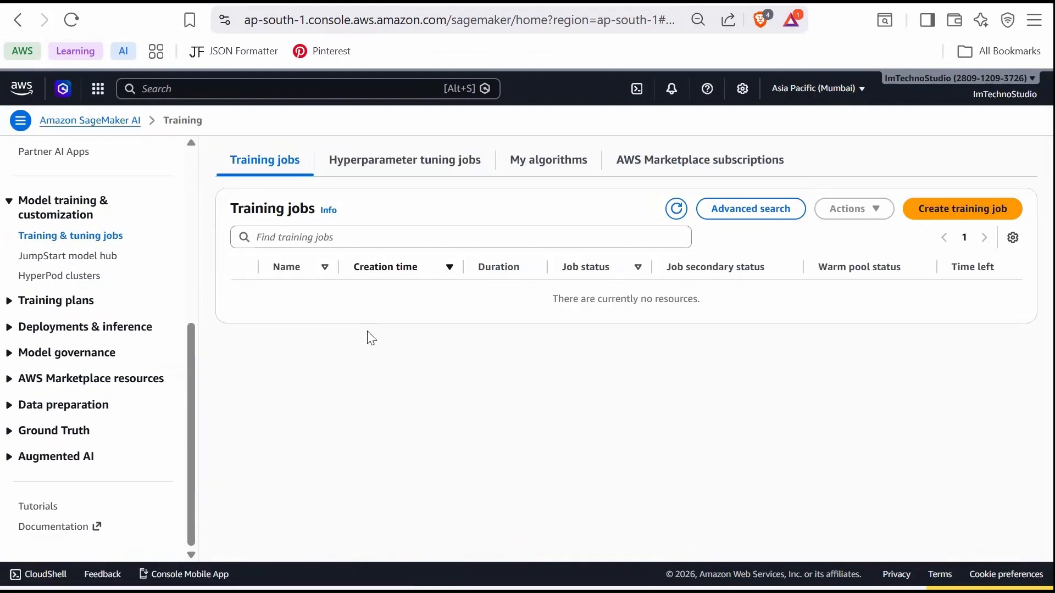
click(957, 218)
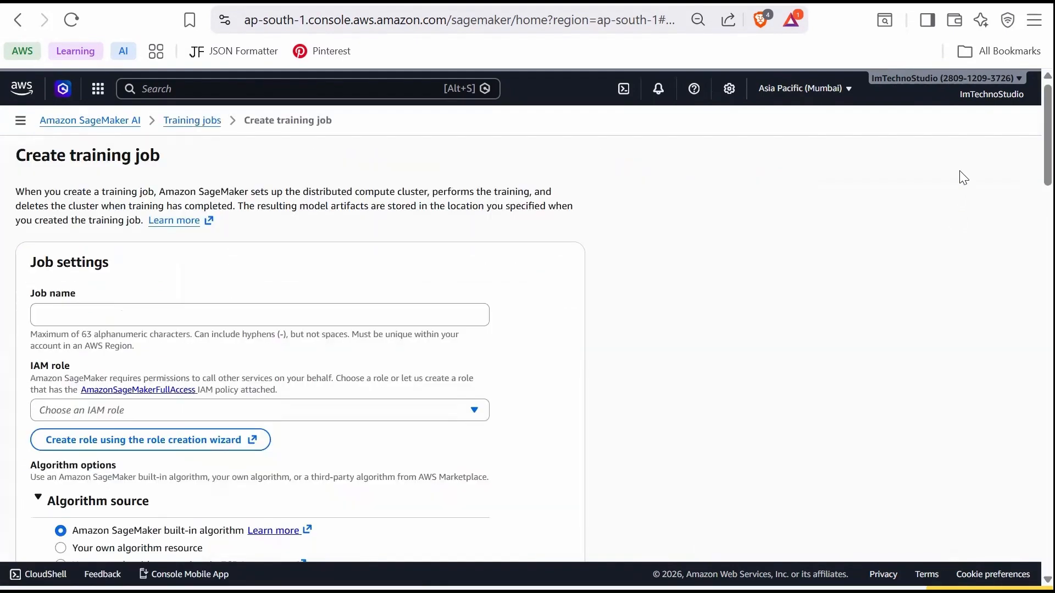
Name the training job demo-linear-learner and create a new IAM role for it with access to any S3 bucket.
scroll(396, 305, down, 2)
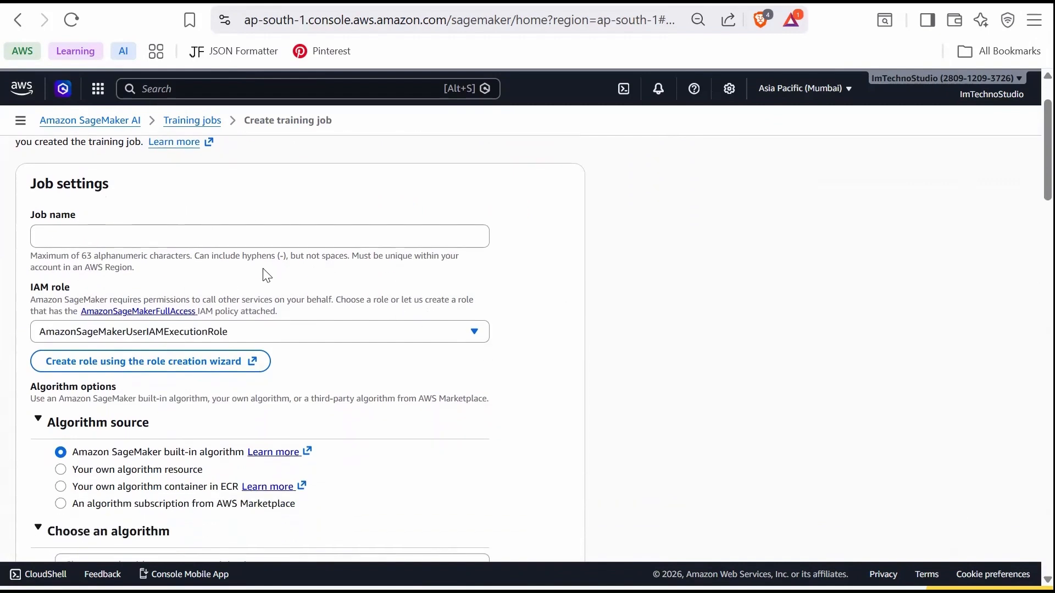
click(242, 235)
text(demo-linear-learner)
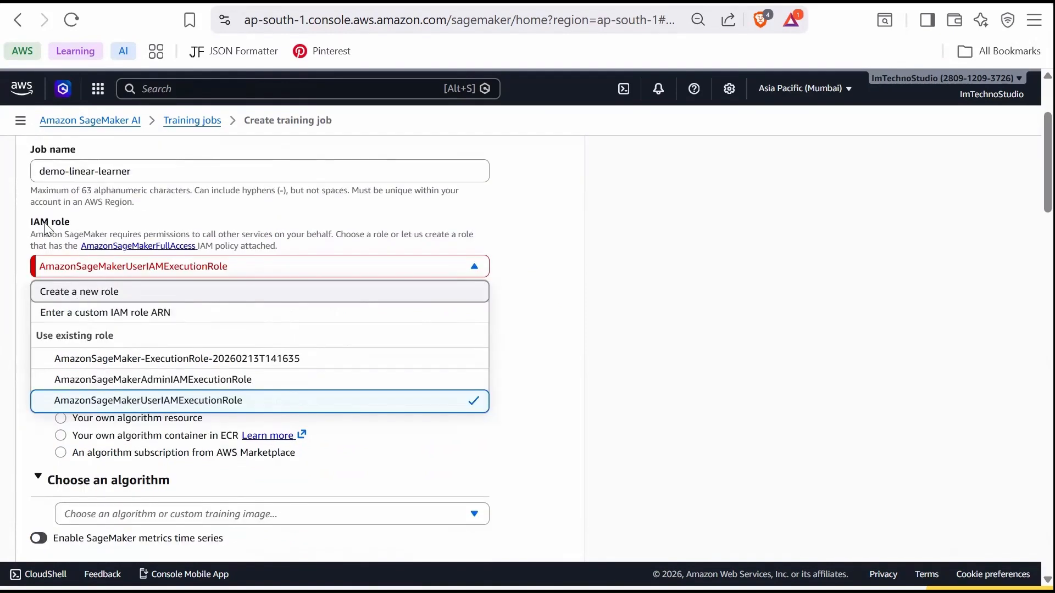
click(96, 294)
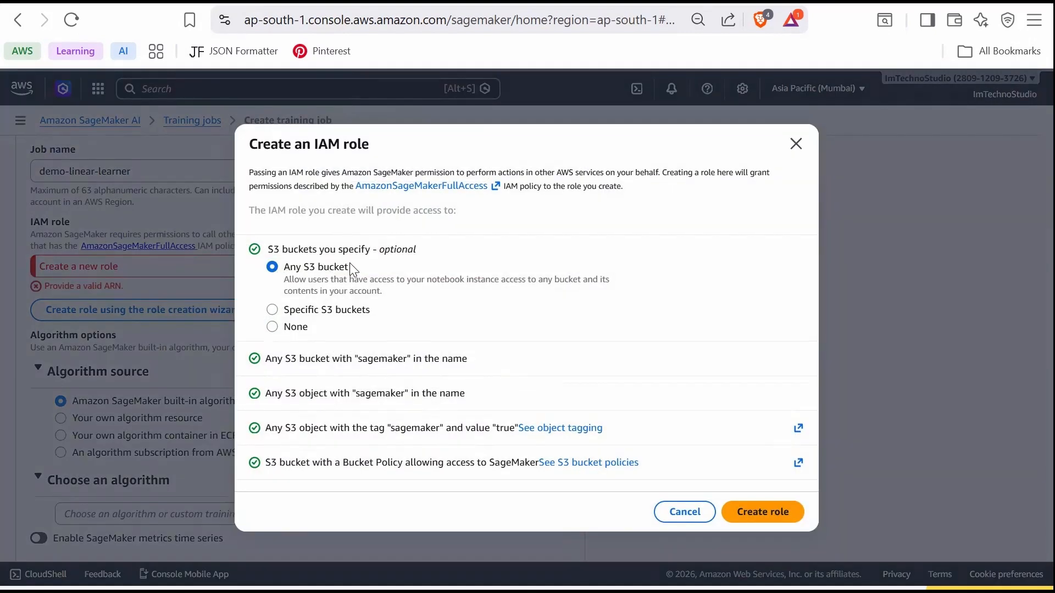
click(761, 510)
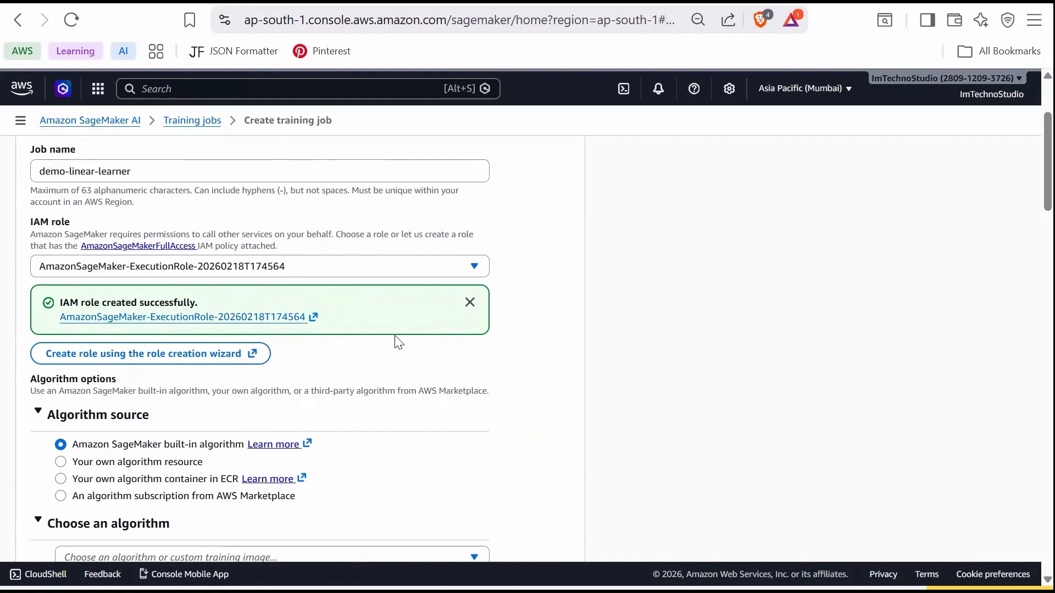
Choose the built-in Tabular - Linear Learner algorithm for the training job.
scroll(397, 341, down, 2)
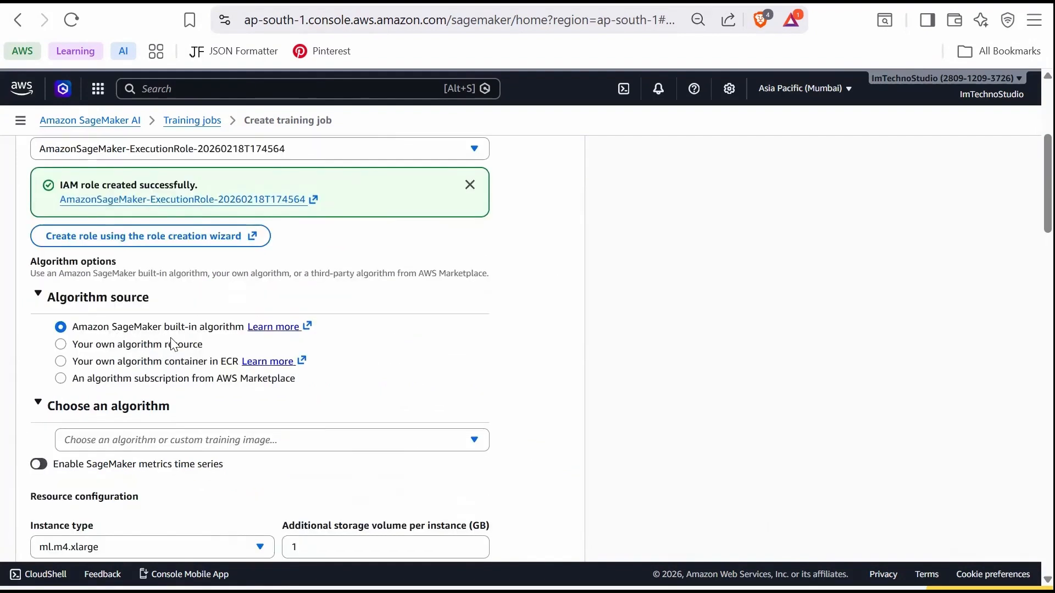
scroll(217, 335, down, 2)
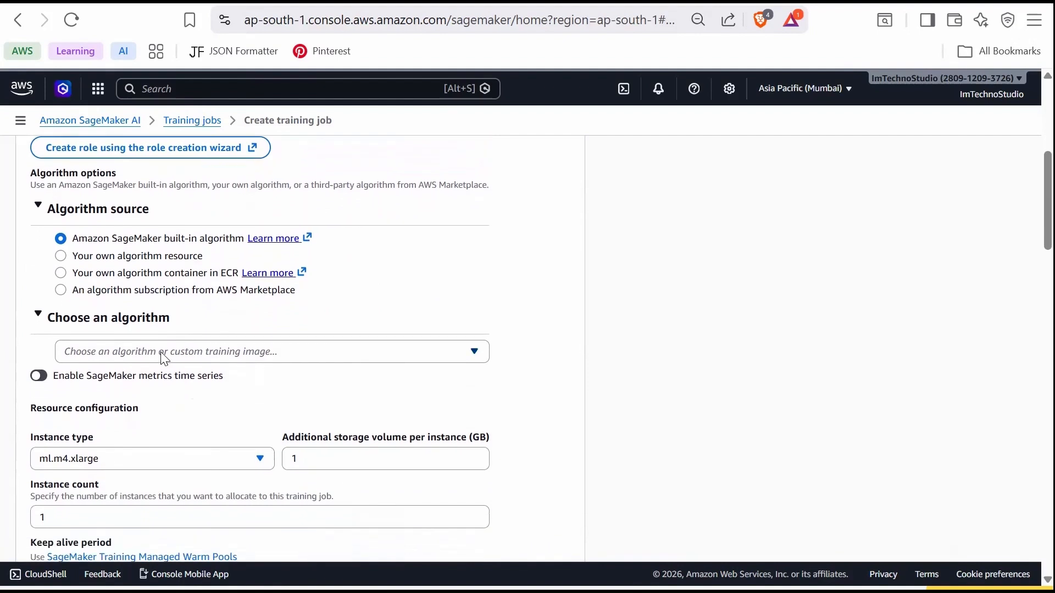
click(164, 354)
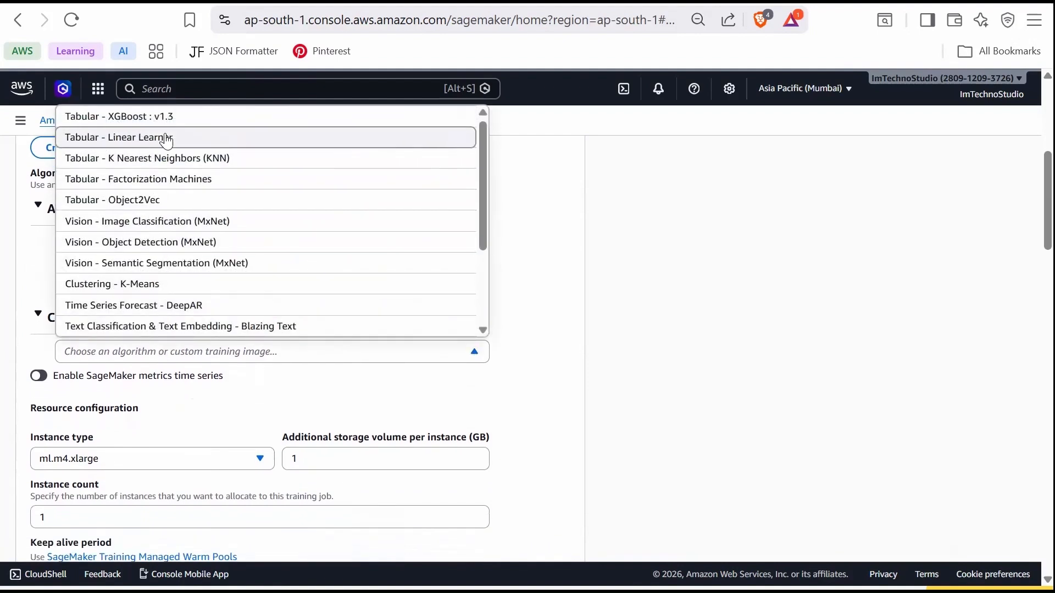
click(142, 138)
Set the training job's instance type to ml.t3.large in the resource configuration.
scroll(236, 367, down, 2)
scroll(241, 370, down, 1)
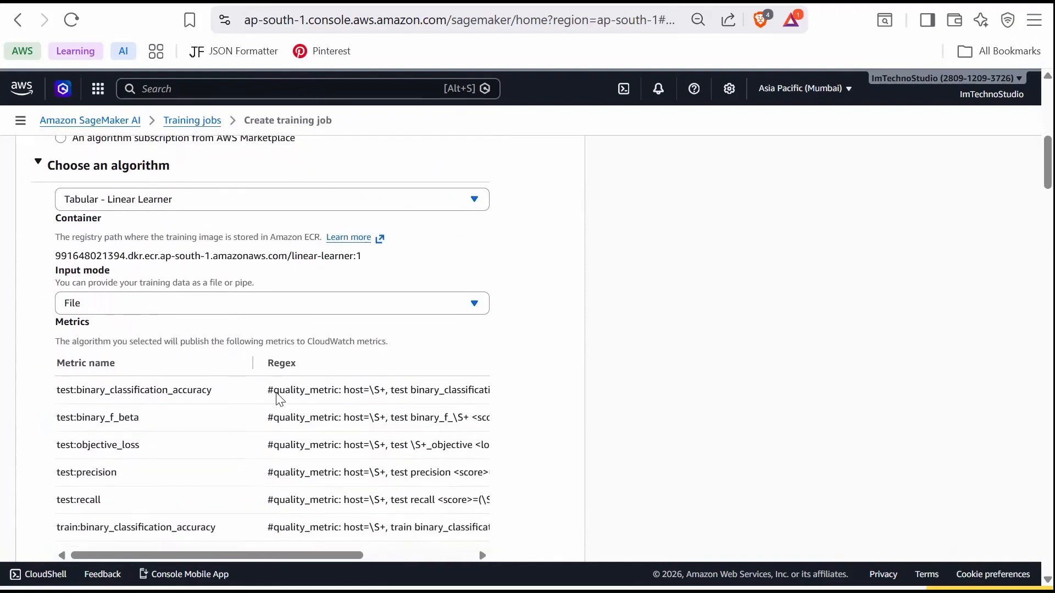
scroll(278, 399, down, 5)
scroll(277, 400, down, 9)
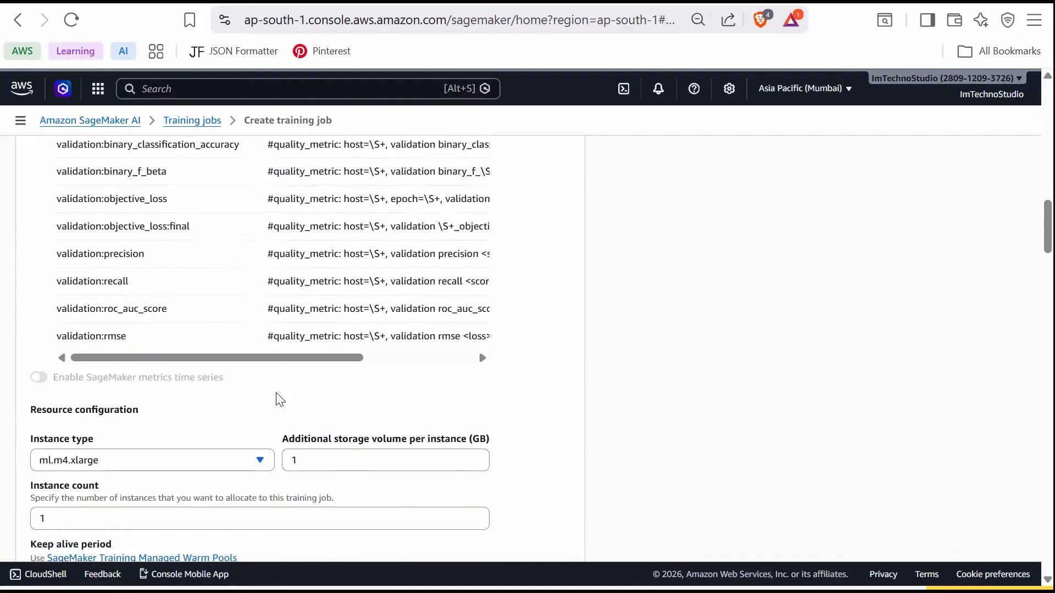
scroll(279, 400, down, 2)
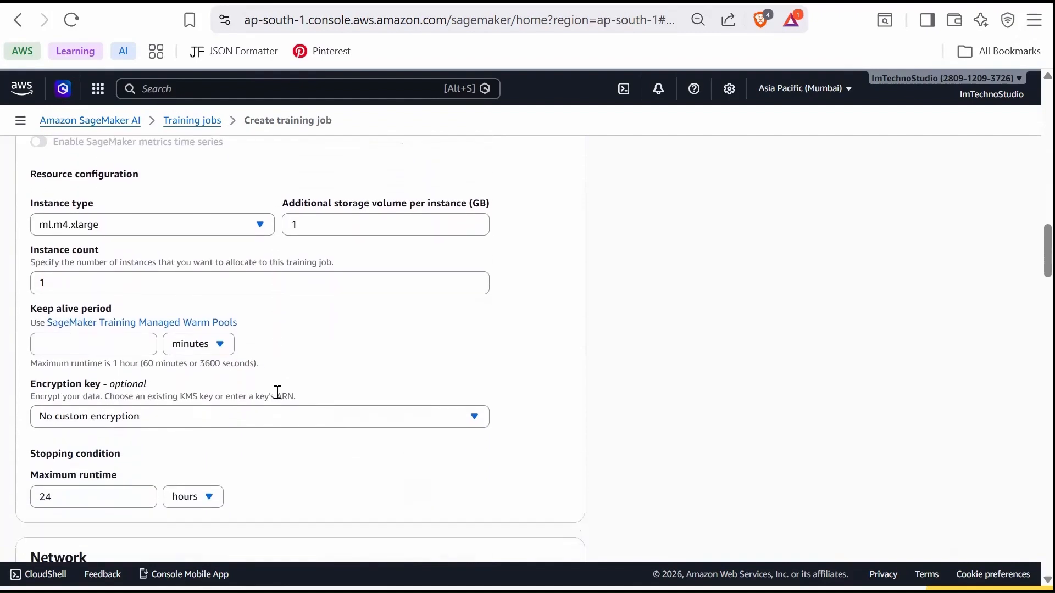
click(262, 225)
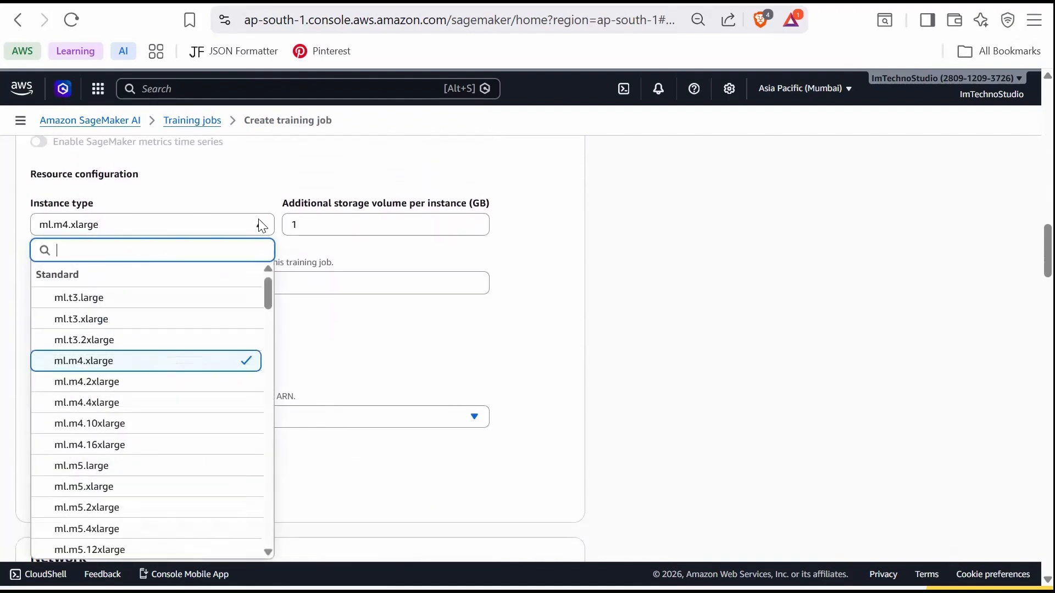
click(118, 300)
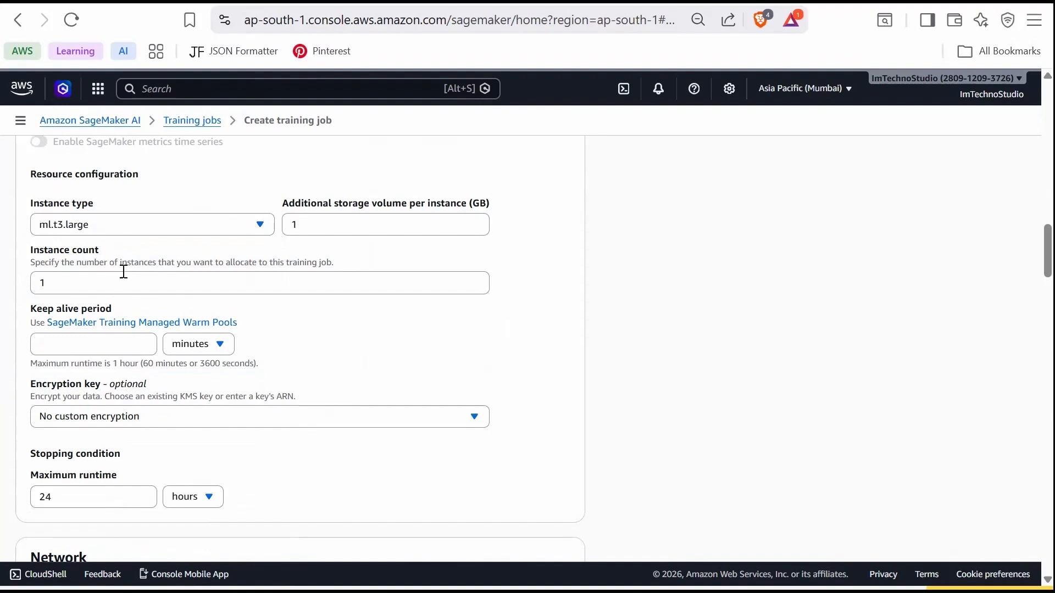
Set the maximum runtime in the stopping condition to 1 hour.
scroll(315, 306, down, 1)
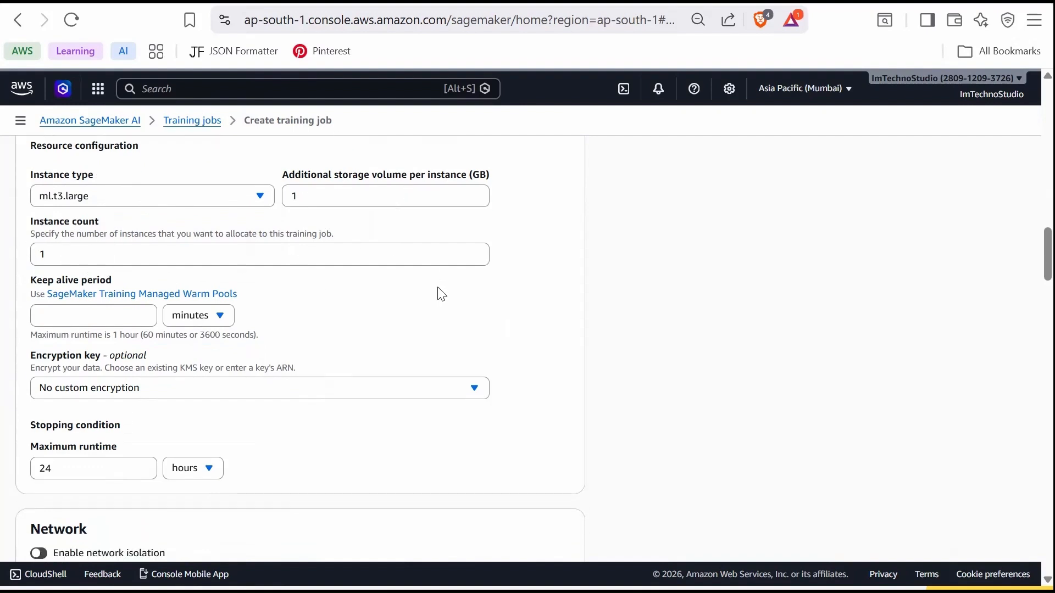
scroll(442, 295, down, 2)
click(76, 348)
key(BackSpace)
key(BackSpace)
text(1)
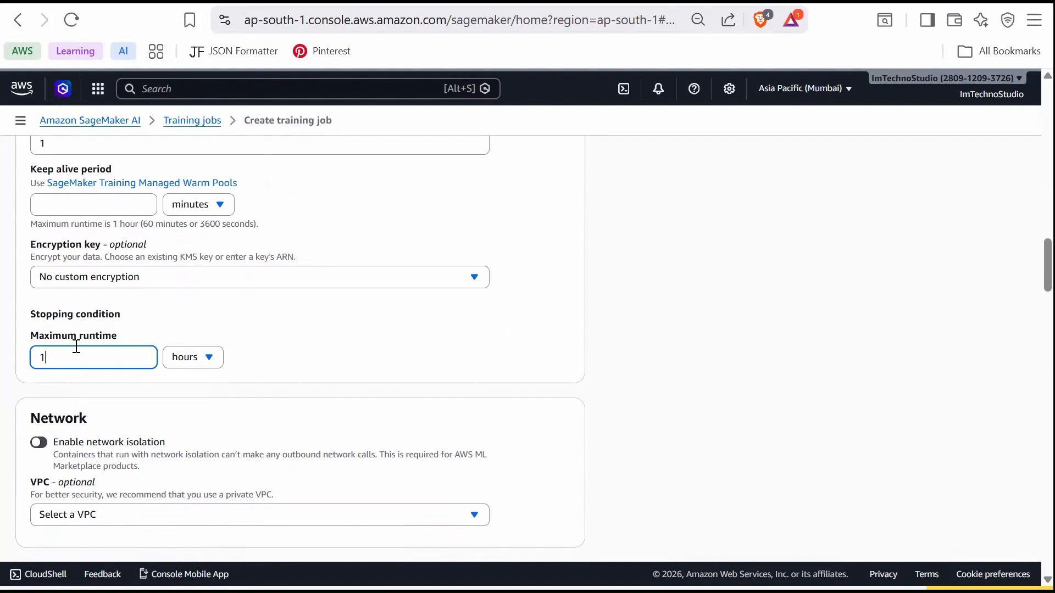
Set the feature_dim hyperparameter to 1.
scroll(395, 377, down, 4)
scroll(397, 377, down, 4)
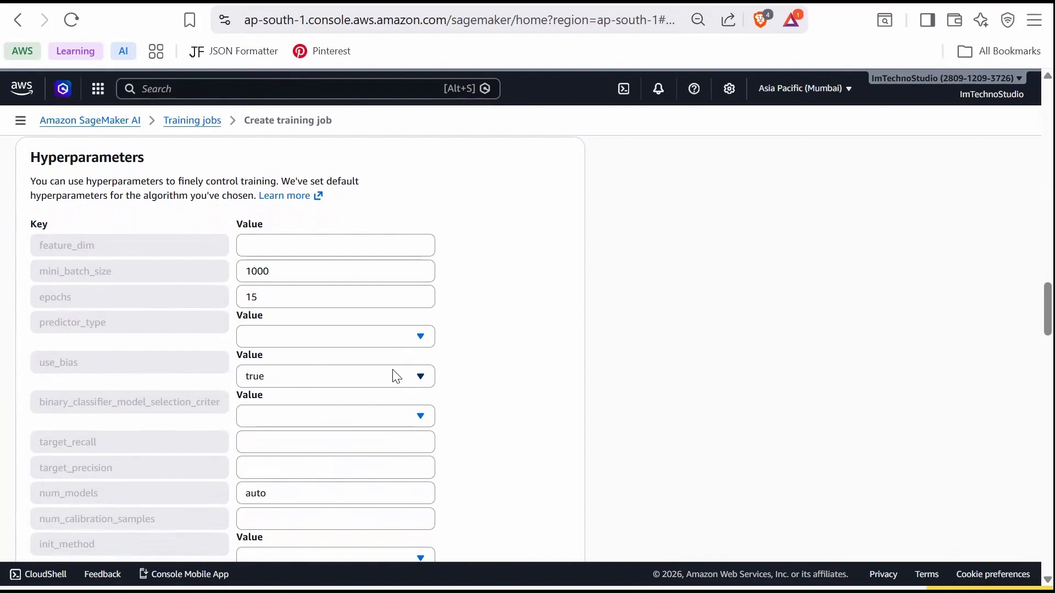
scroll(397, 377, down, 1)
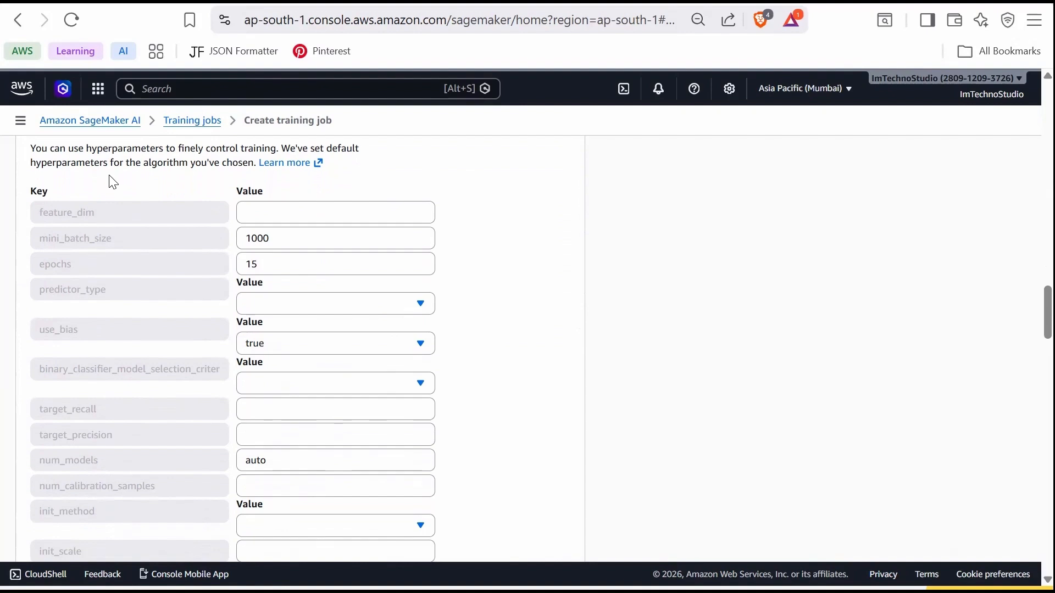
click(279, 220)
text(1)
Set the mini_batch_size hyperparameter to 5.
scroll(265, 212, down, 1)
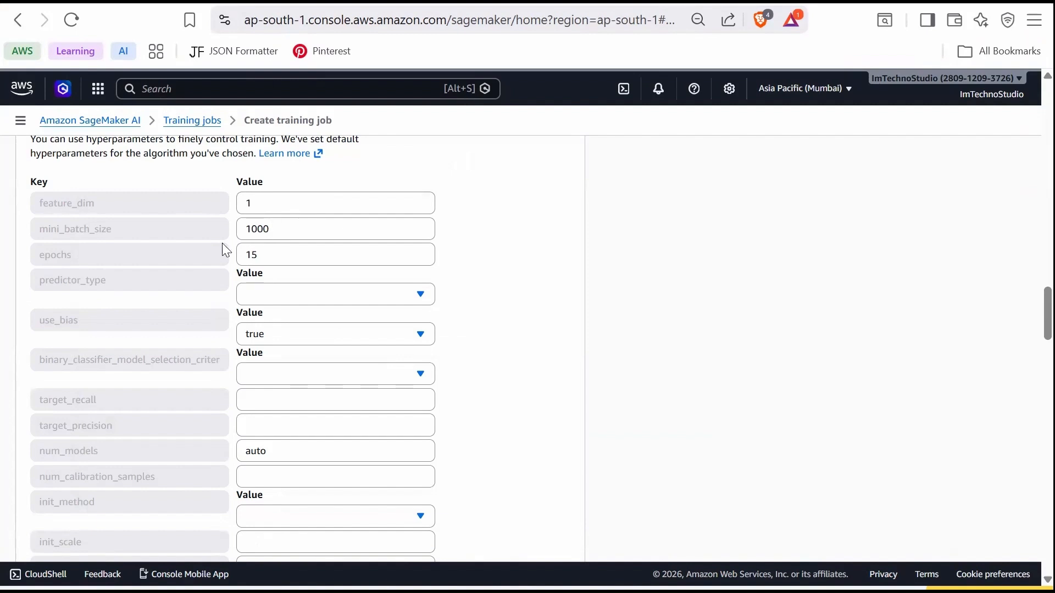
click(285, 232)
key(BackSpace)
key(BackSpace)
key(BackSpace)
key(BackSpace)
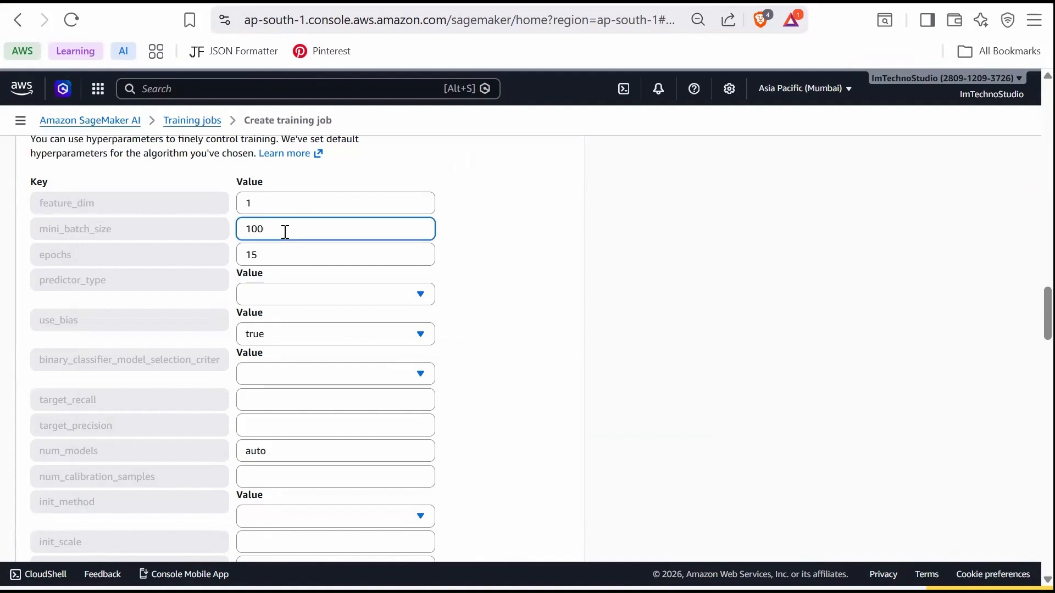
text(5)
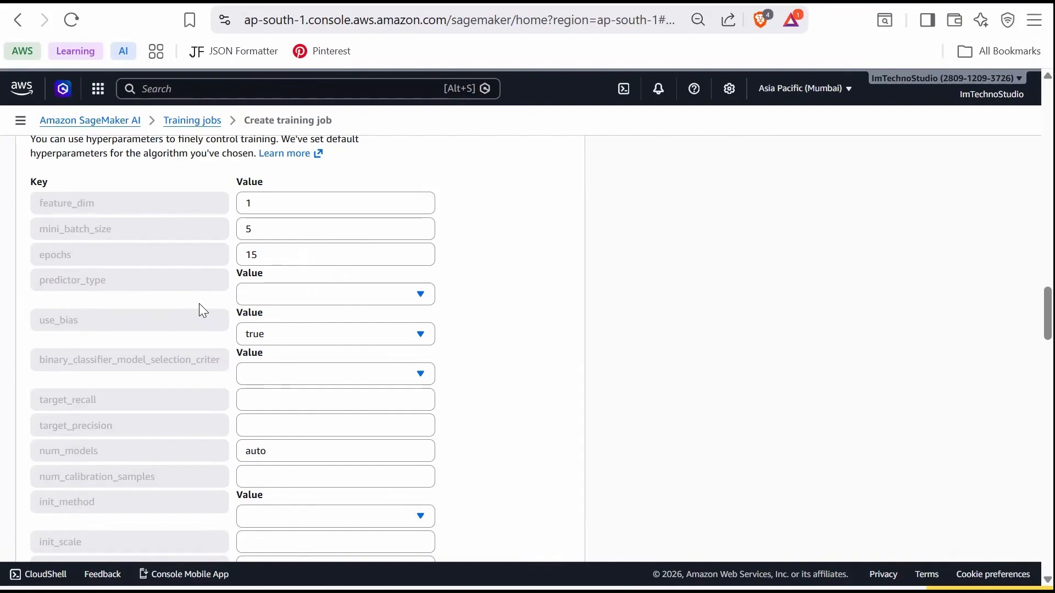
Review the label and feature columns in the training-data spreadsheet in Excel, and set the training job's predictor_type hyperparameter to binary_classifier.
key(alt+Tab)
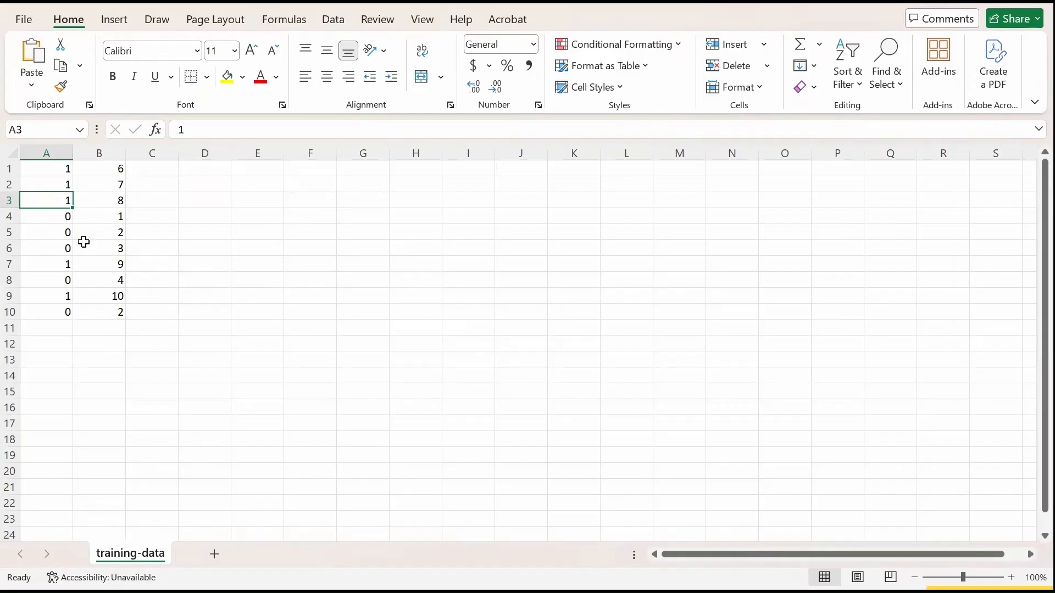
click(106, 184)
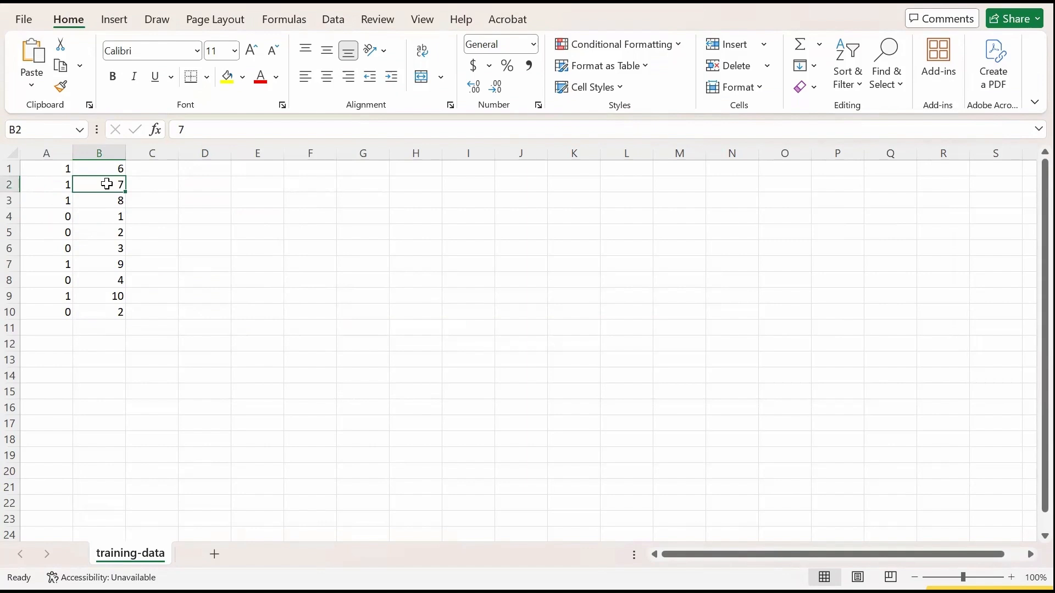
click(48, 186)
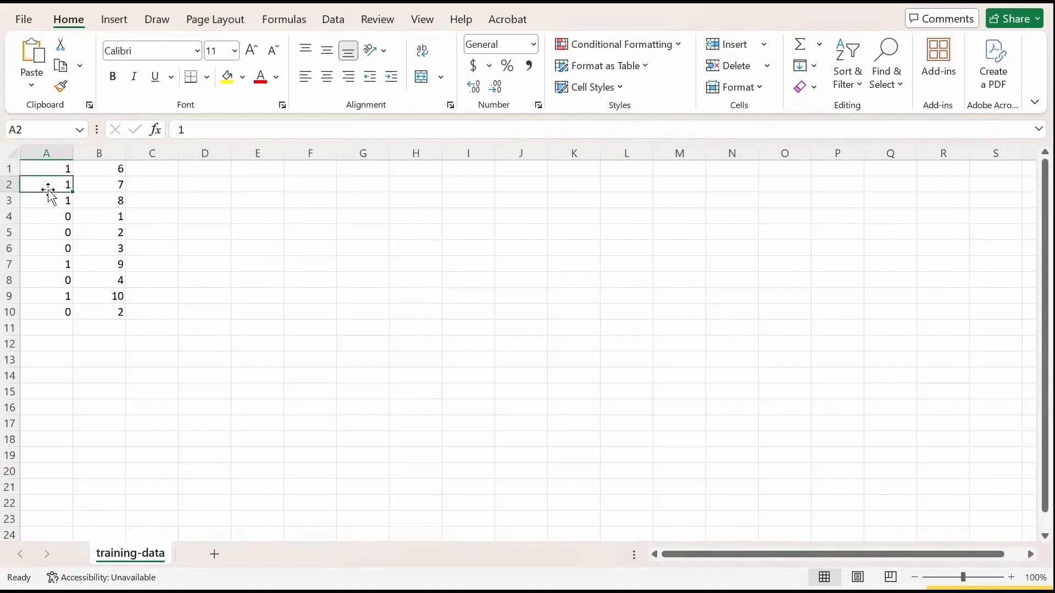
click(102, 244)
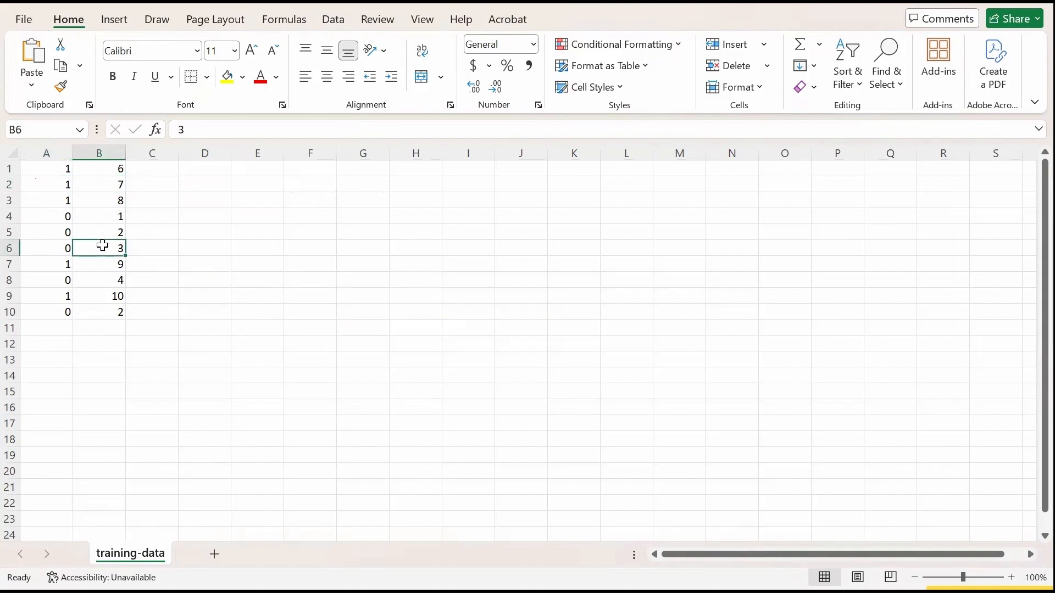
click(48, 249)
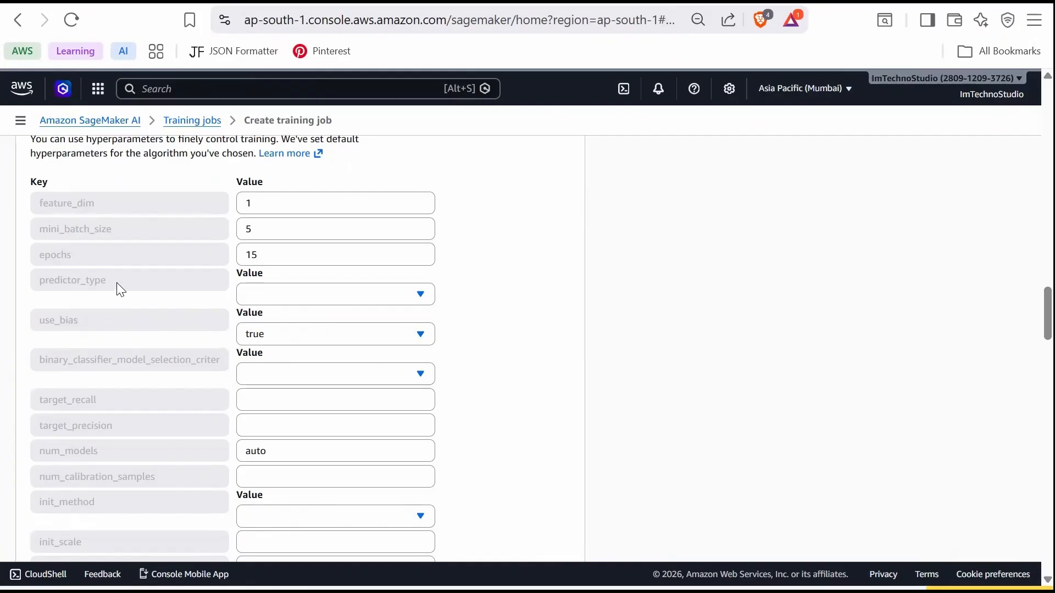
click(285, 305)
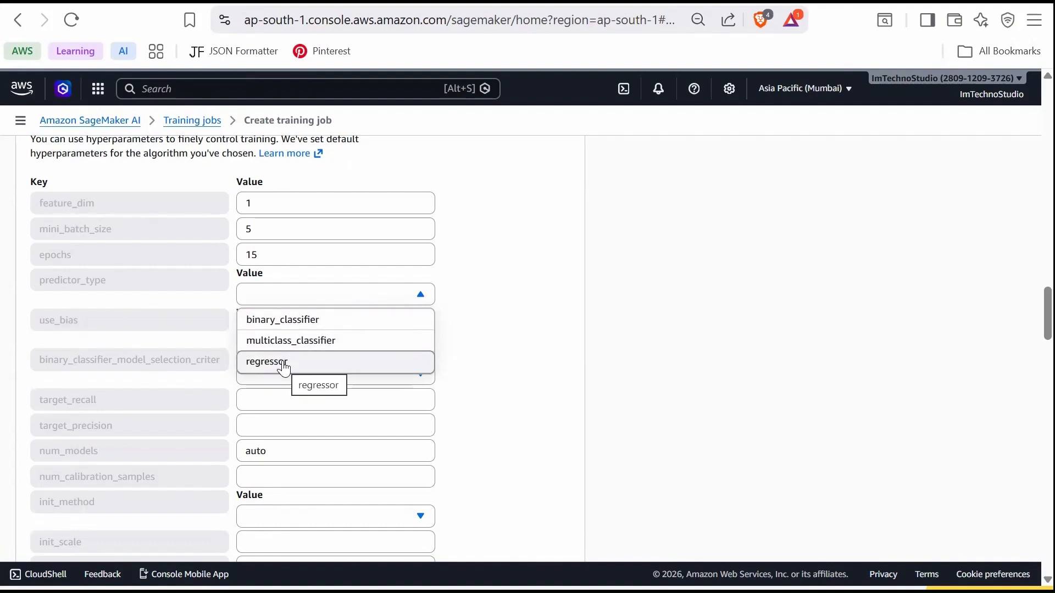
click(277, 323)
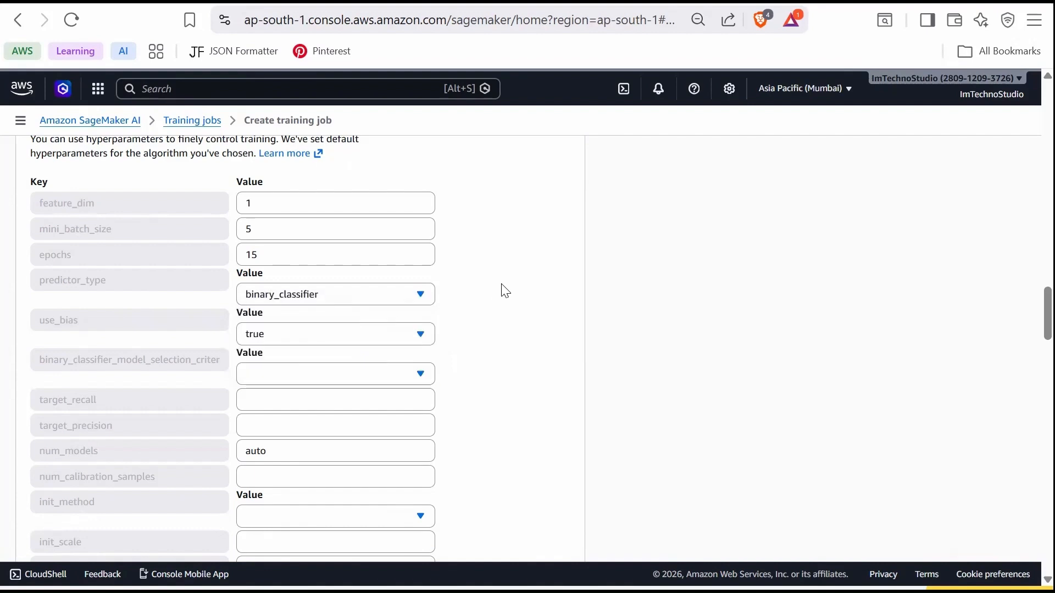
Set the train channel's content type to text/csv in the input data configuration.
scroll(505, 292, down, 2)
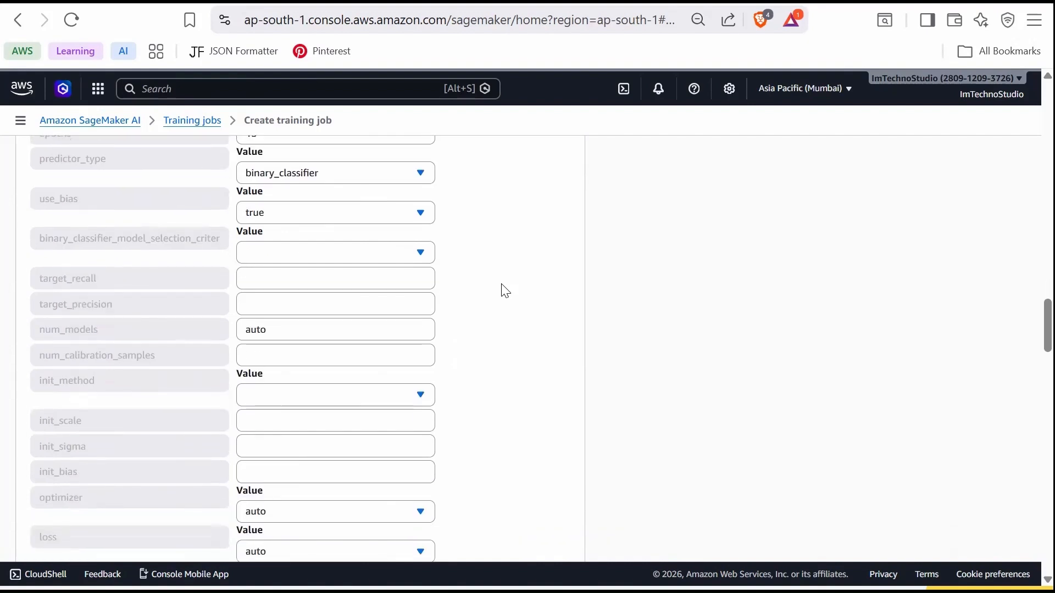
scroll(505, 291, down, 8)
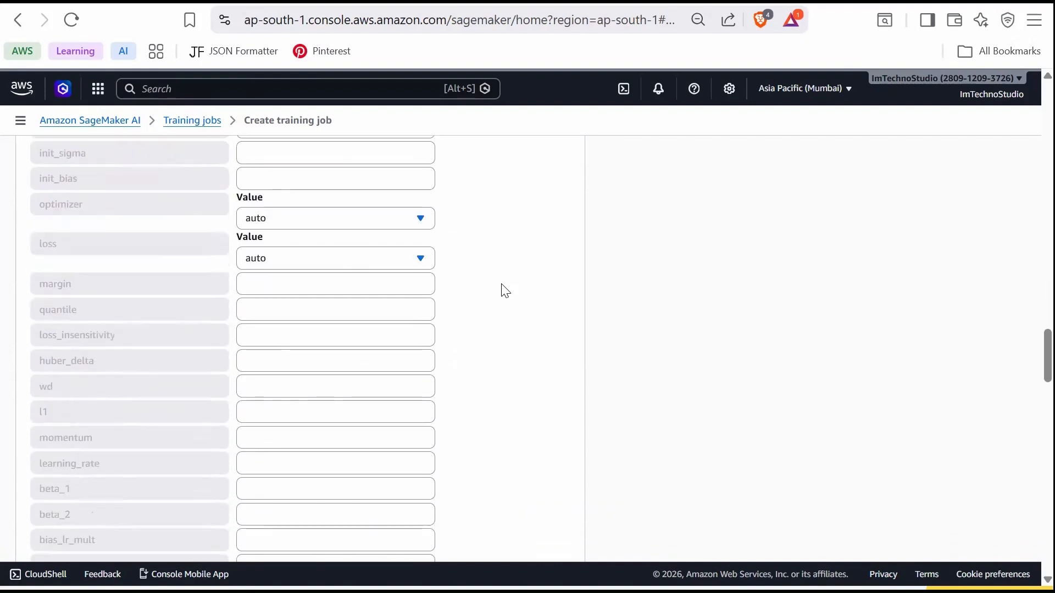
scroll(506, 291, down, 15)
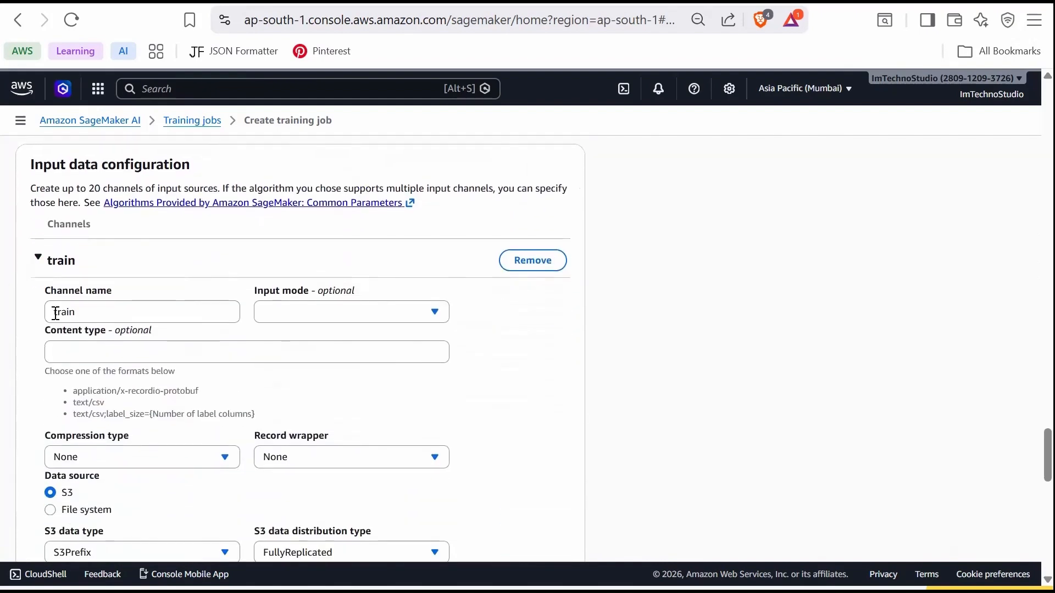
click(82, 311)
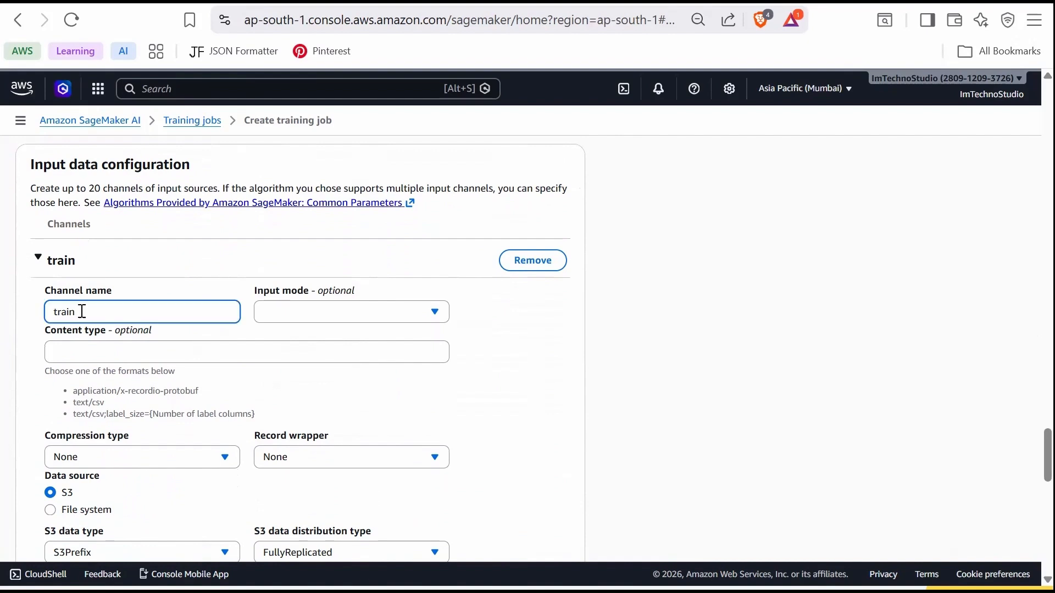
click(151, 347)
text(text/csv)
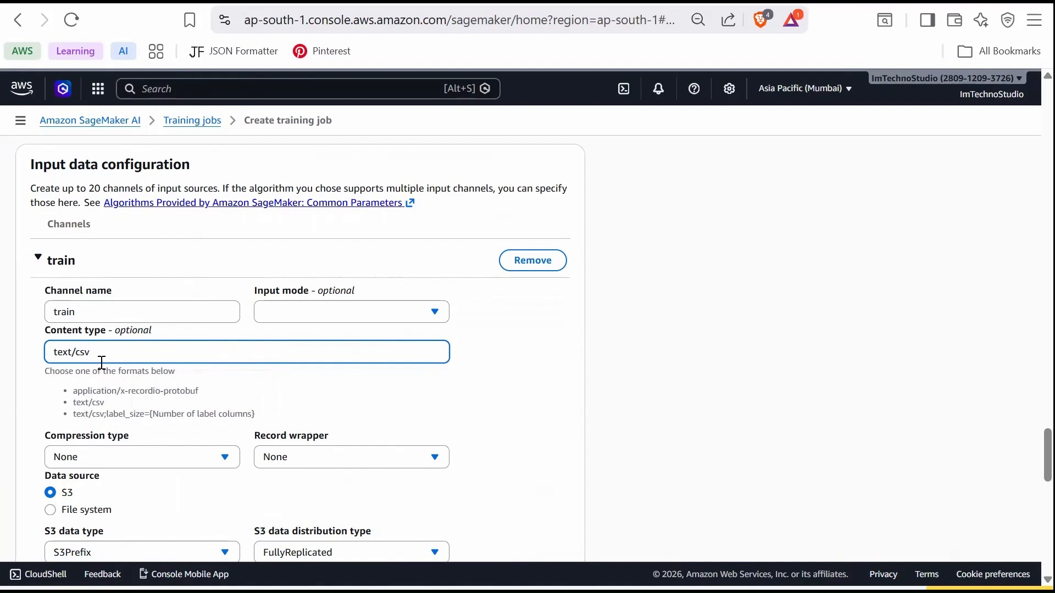
Copy the S3 URI of training-data.csv from the my-sagemaker-demo-bucket-18226 bucket and paste it as the train channel's S3 location.
scroll(102, 363, down, 2)
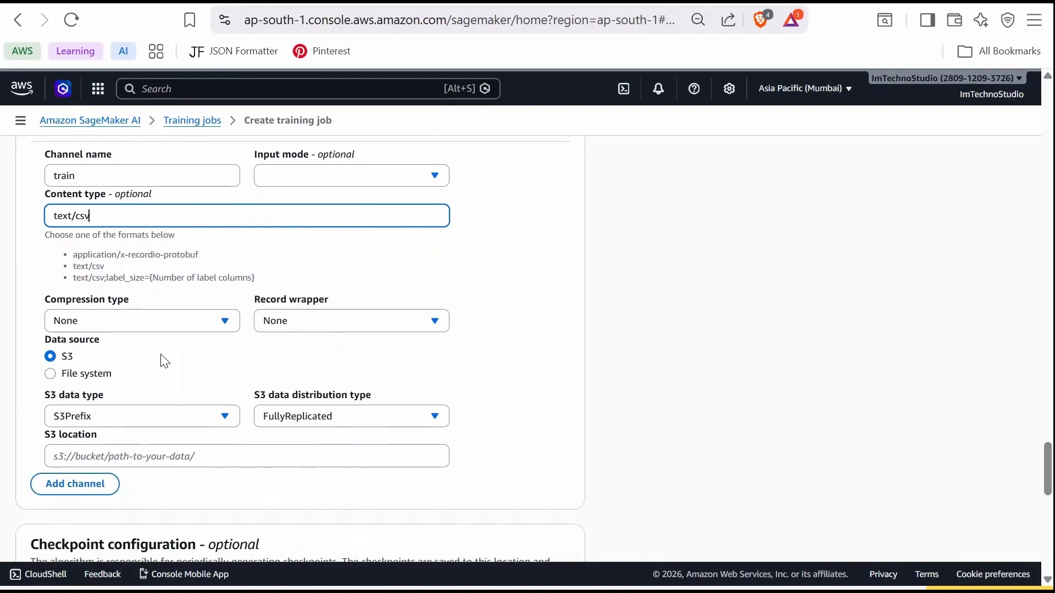
key(ctrl+Tab)
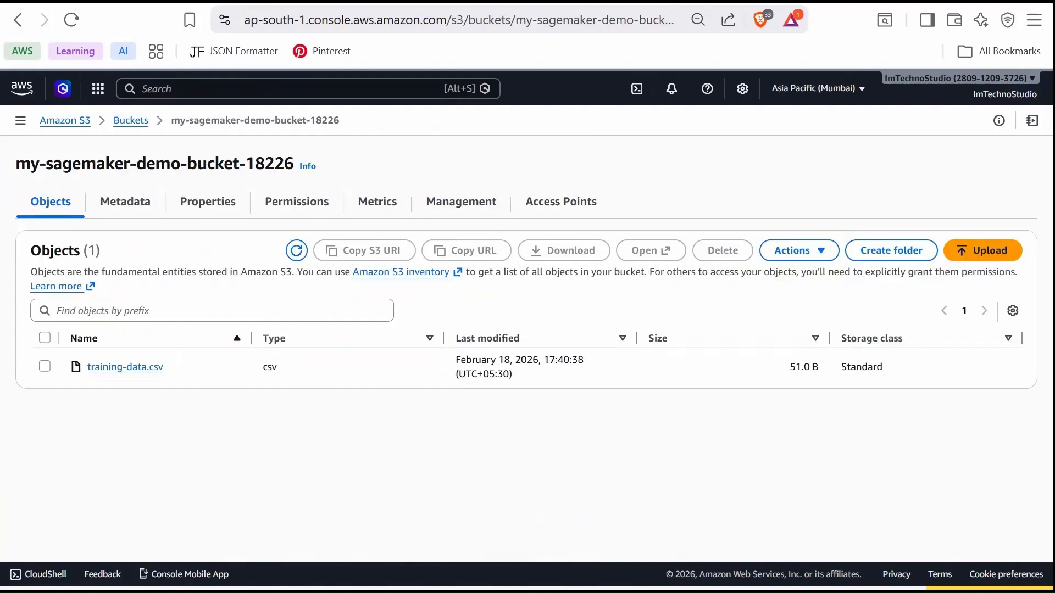
click(144, 371)
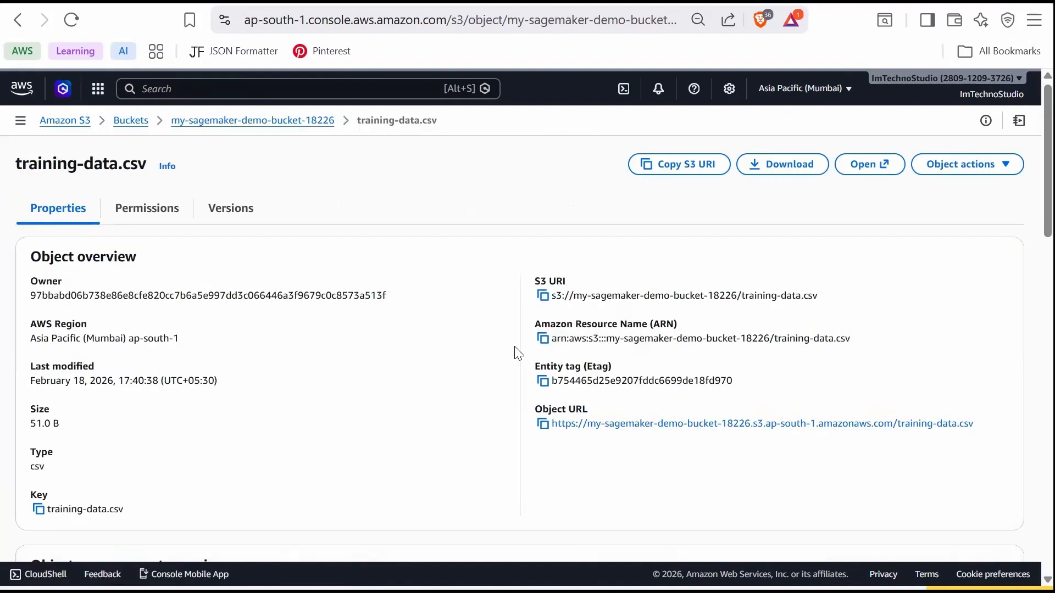
click(543, 296)
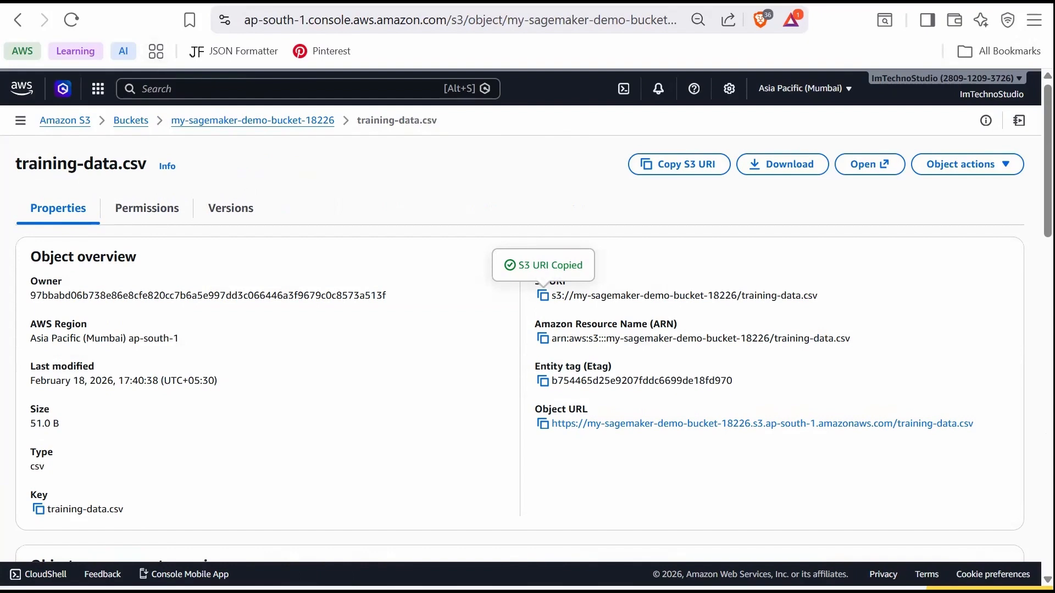
key(ctrl+Tab)
click(161, 456)
key(ctrl+v)
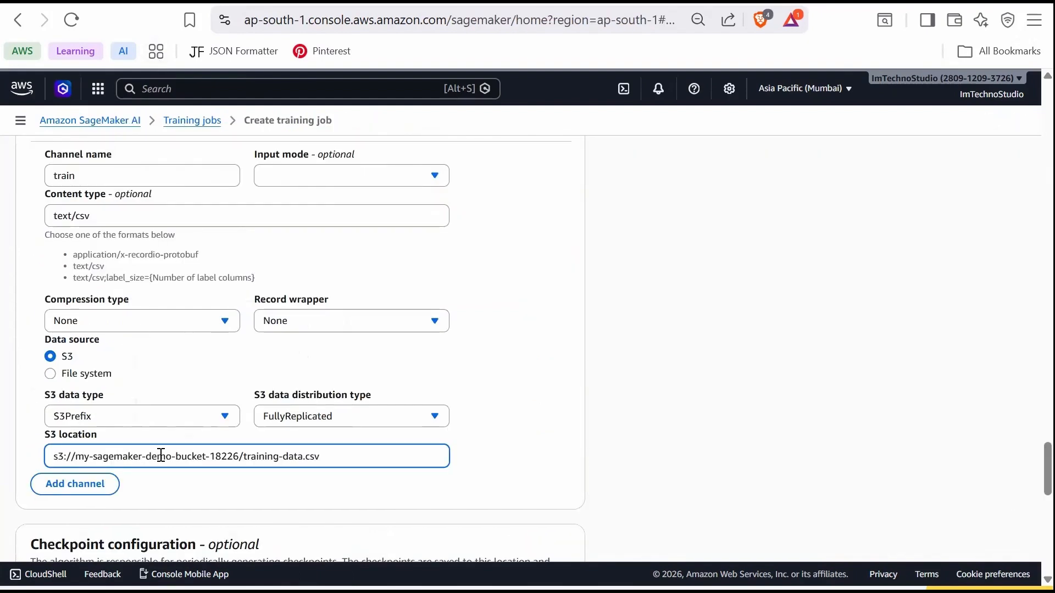
Set the S3 output path to s3://my-sagemaker-demo-bucket-18226/ and create the training job.
scroll(297, 480, down, 5)
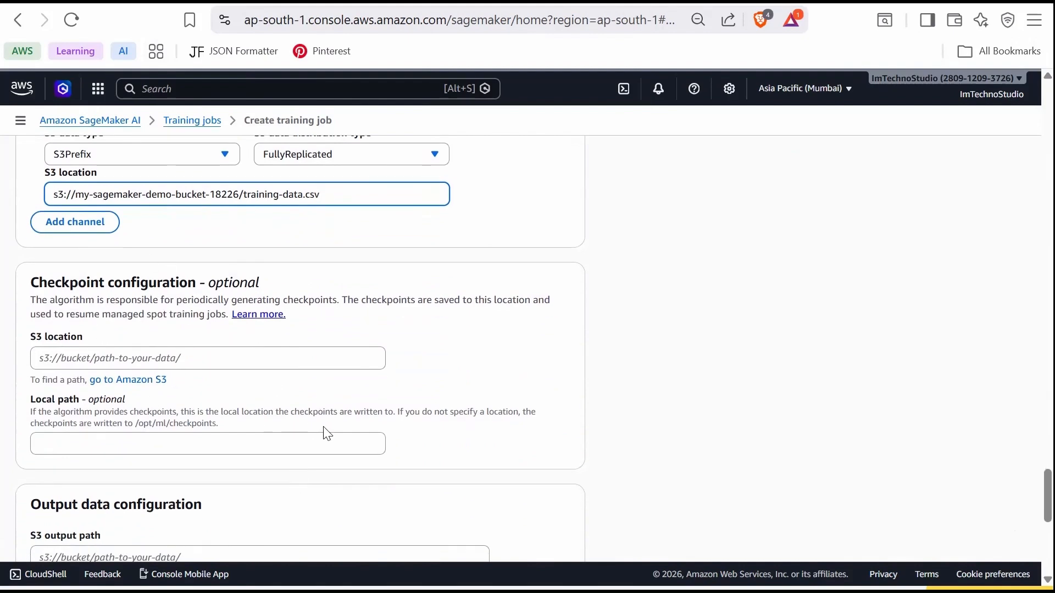
scroll(327, 433, down, 4)
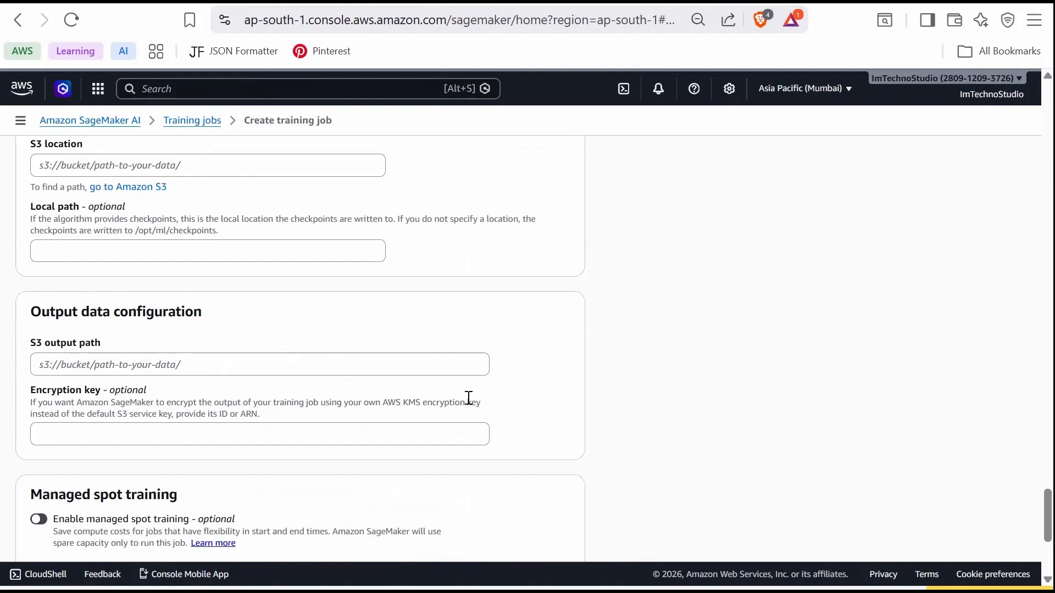
scroll(468, 397, down, 5)
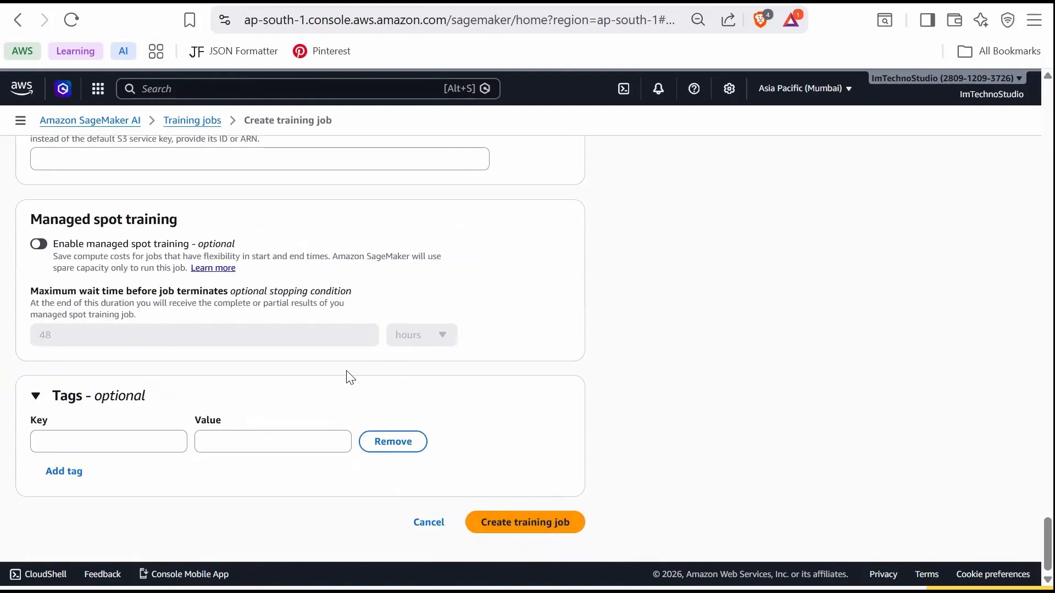
scroll(349, 378, up, 2)
scroll(349, 377, up, 2)
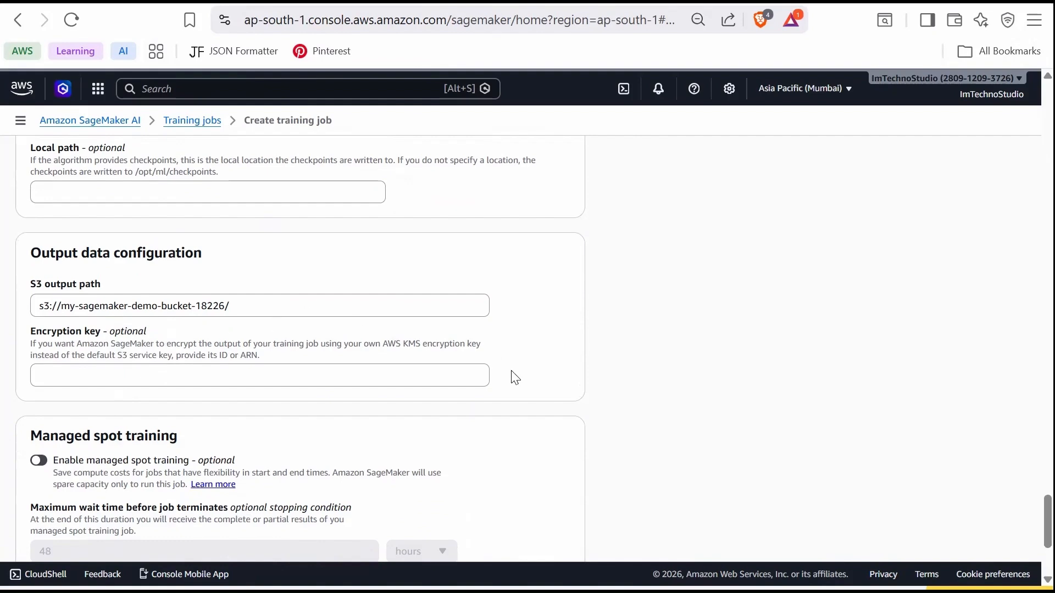
scroll(515, 378, down, 4)
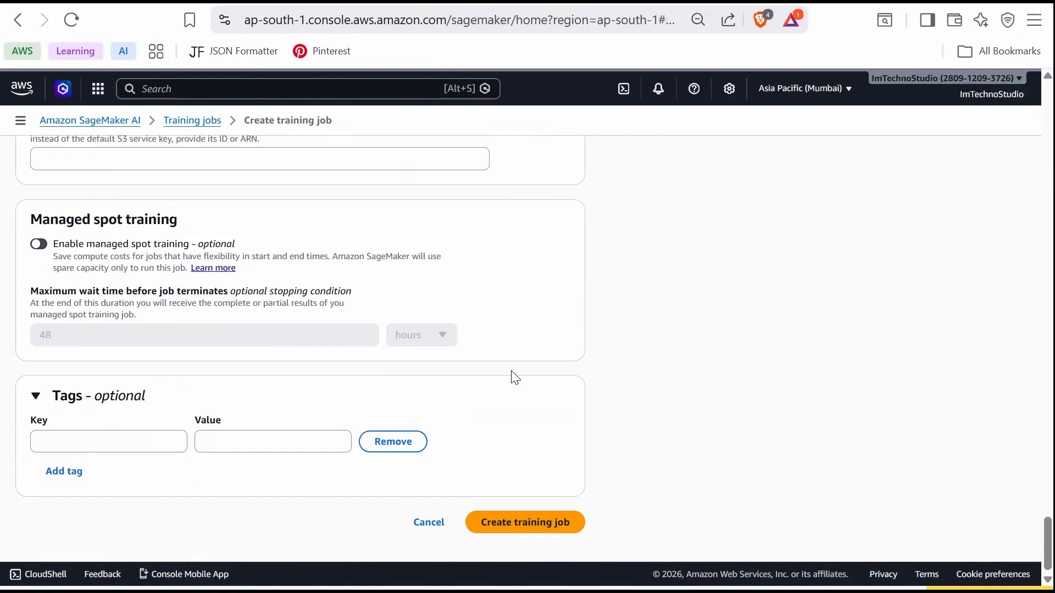
click(535, 523)
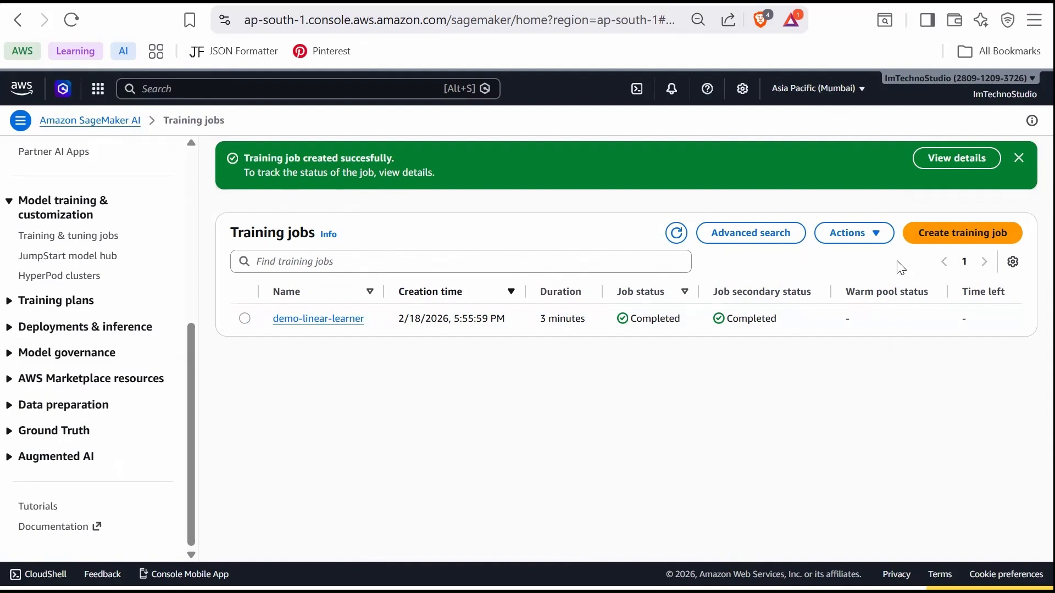
click(873, 246)
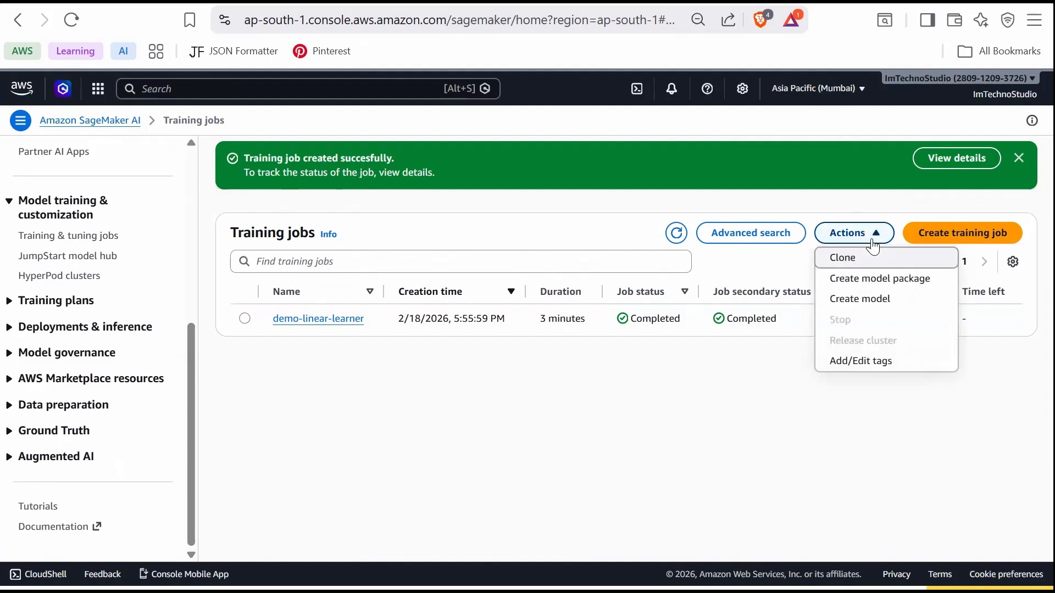
click(857, 229)
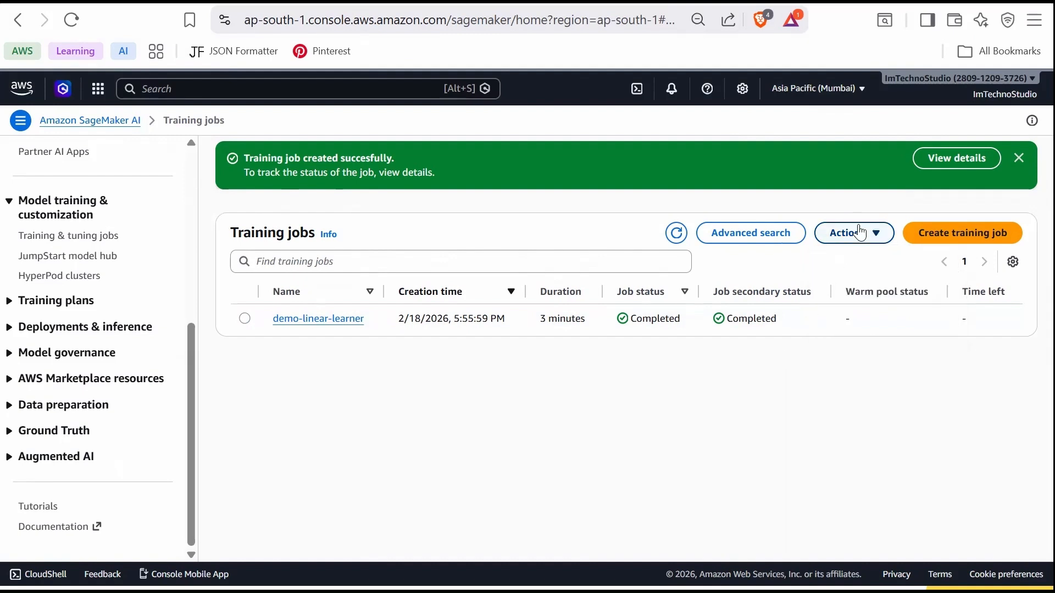
click(861, 232)
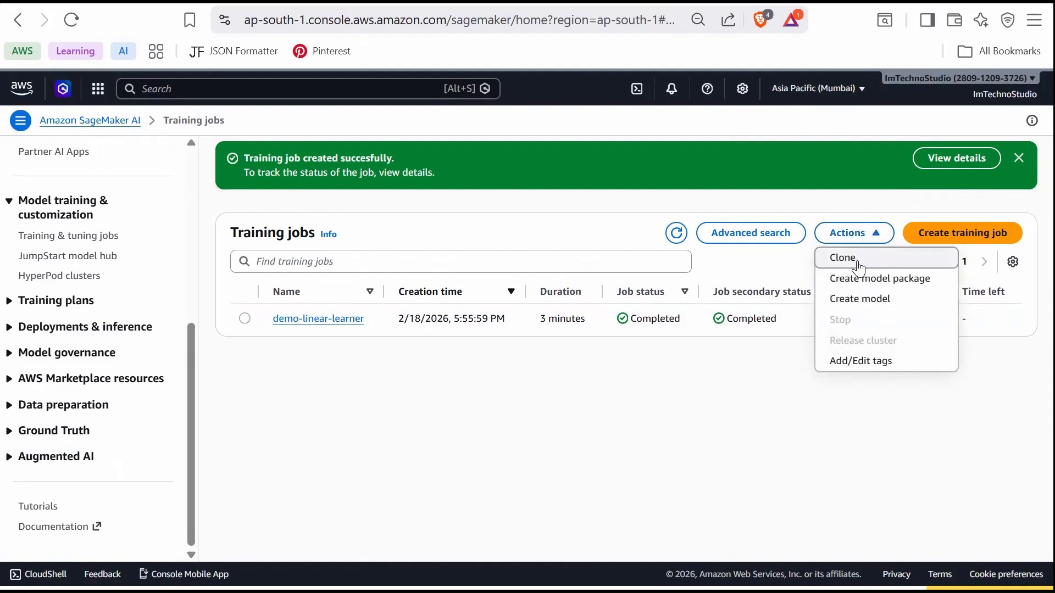
click(424, 394)
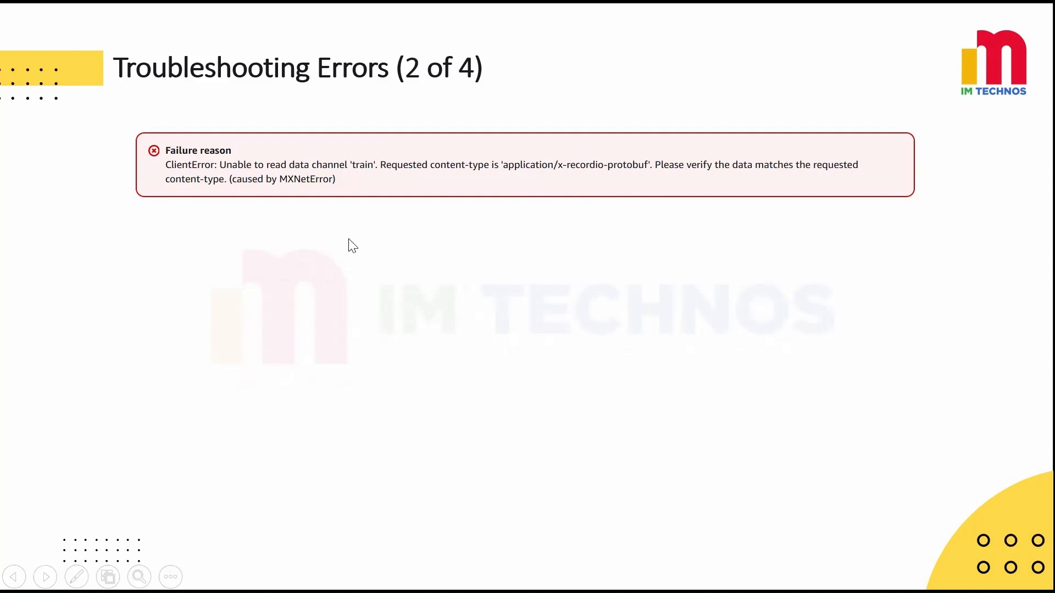
click(318, 340)
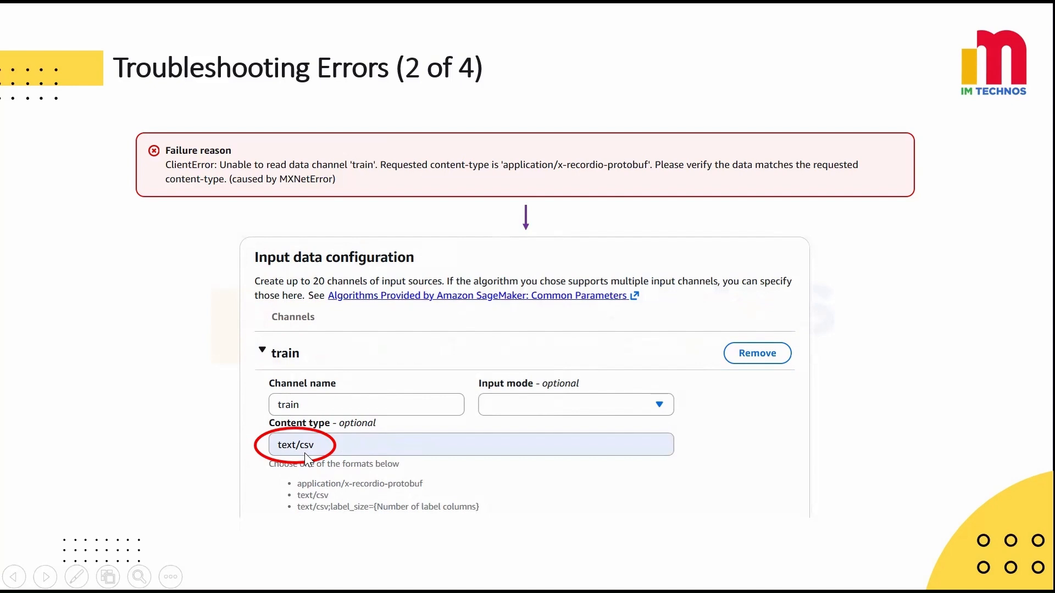
click(389, 467)
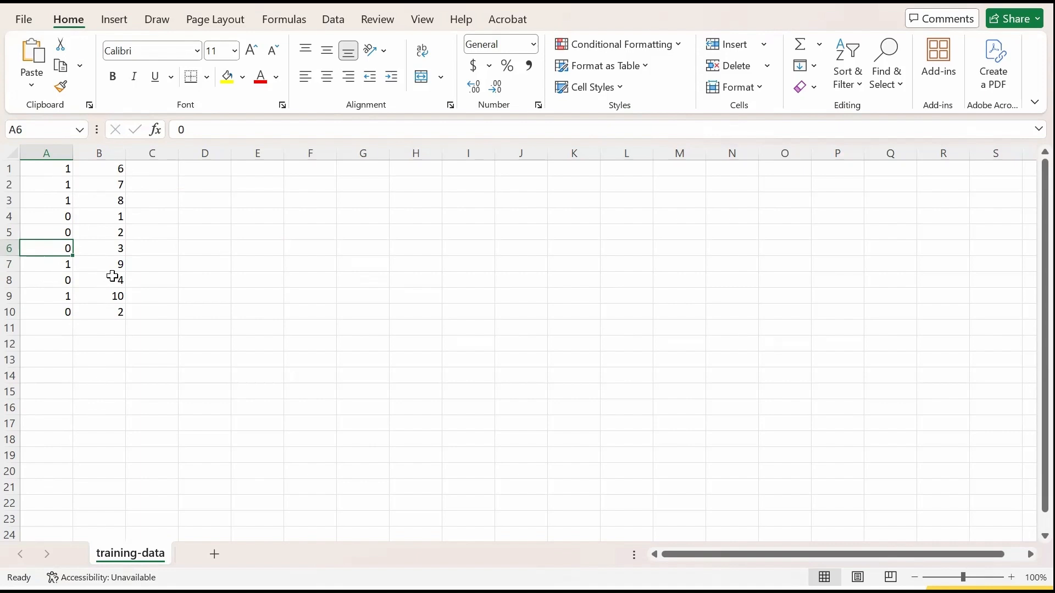
key(alt+Tab)
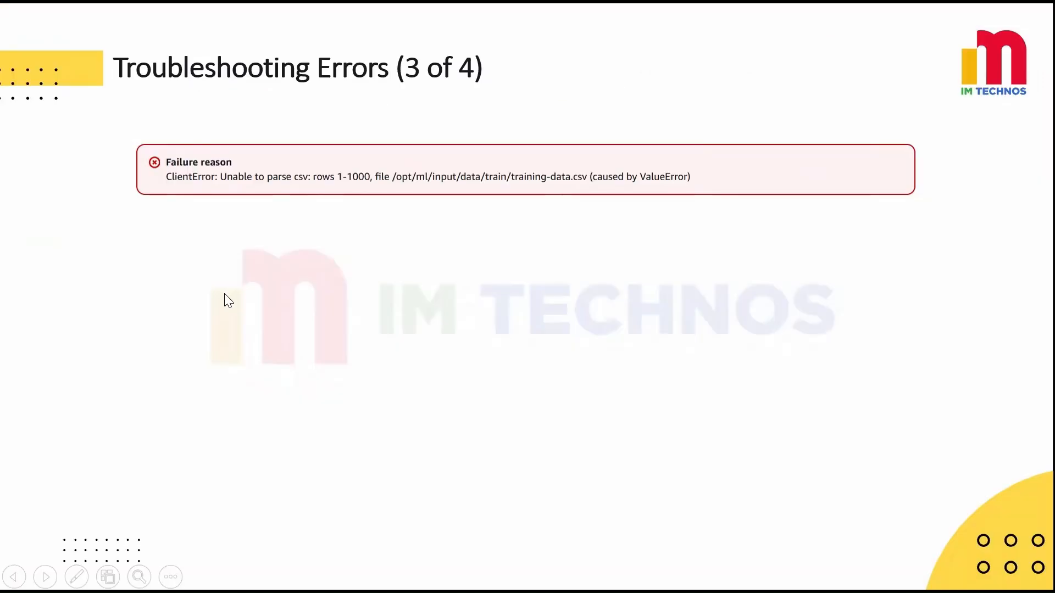
click(224, 295)
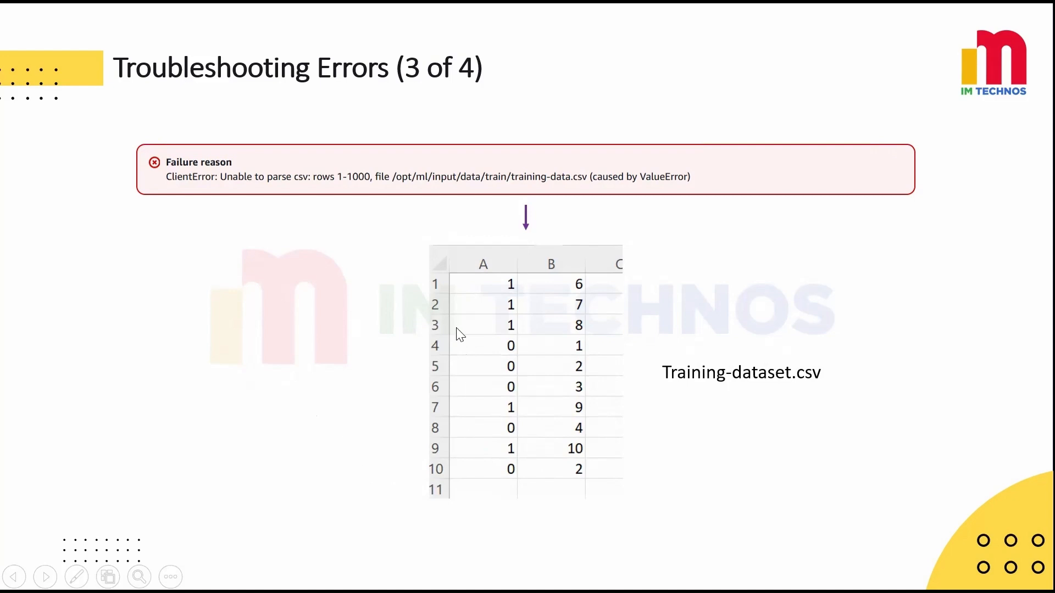
click(440, 323)
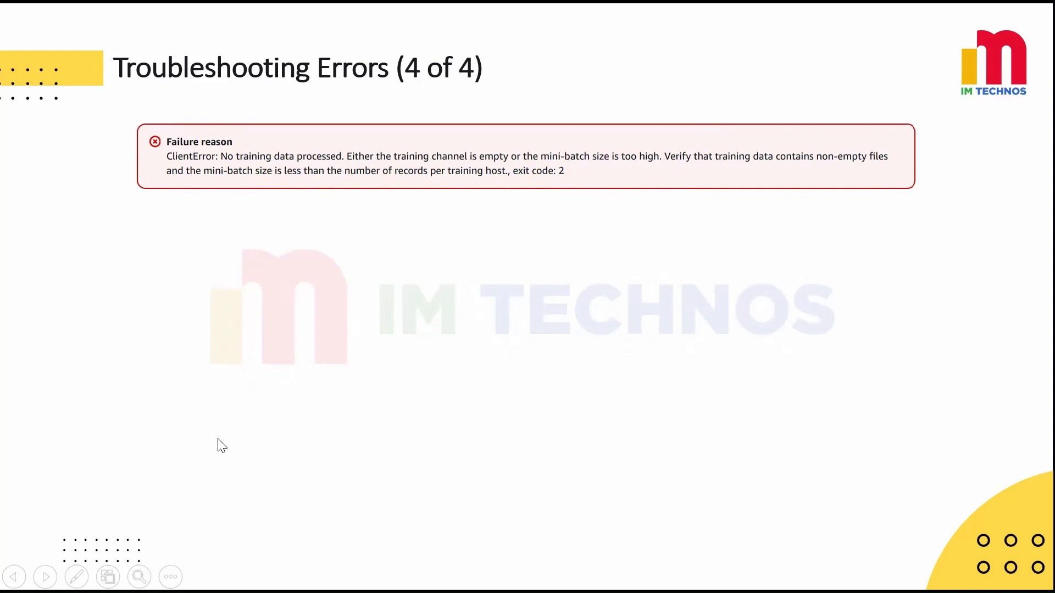
click(259, 320)
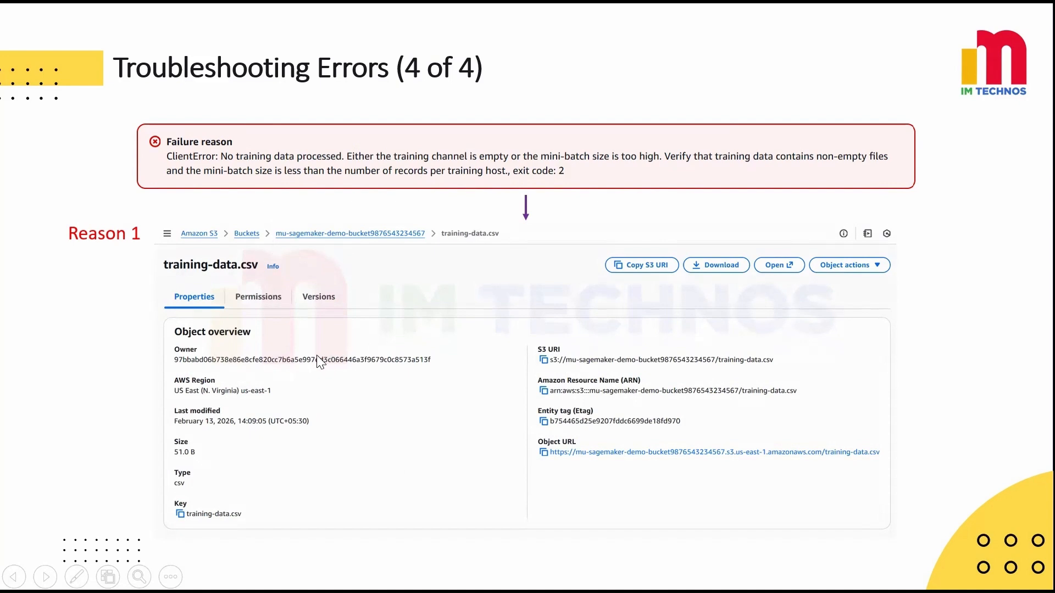
click(568, 371)
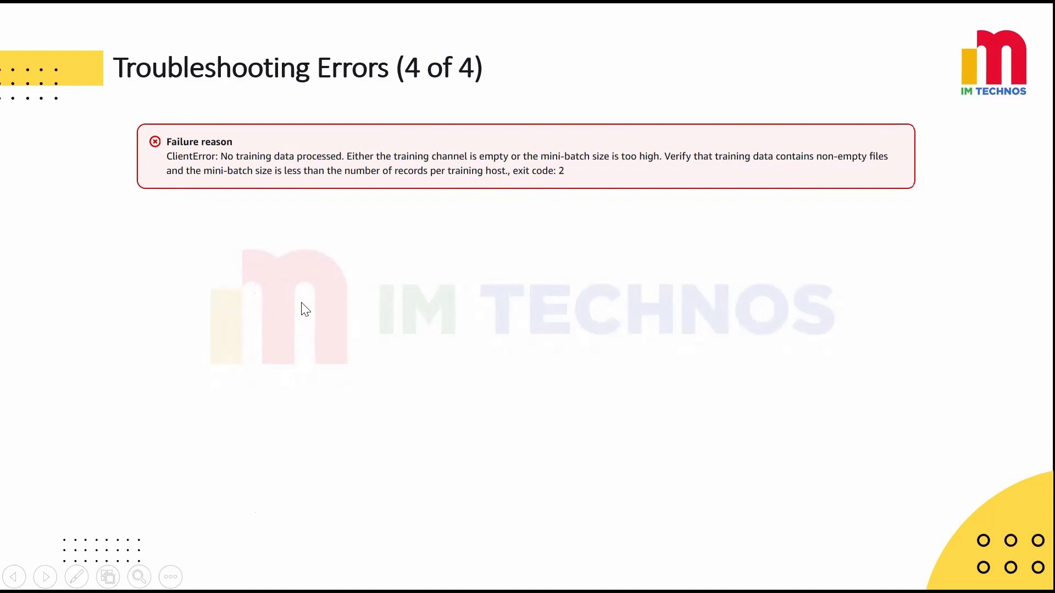
click(275, 281)
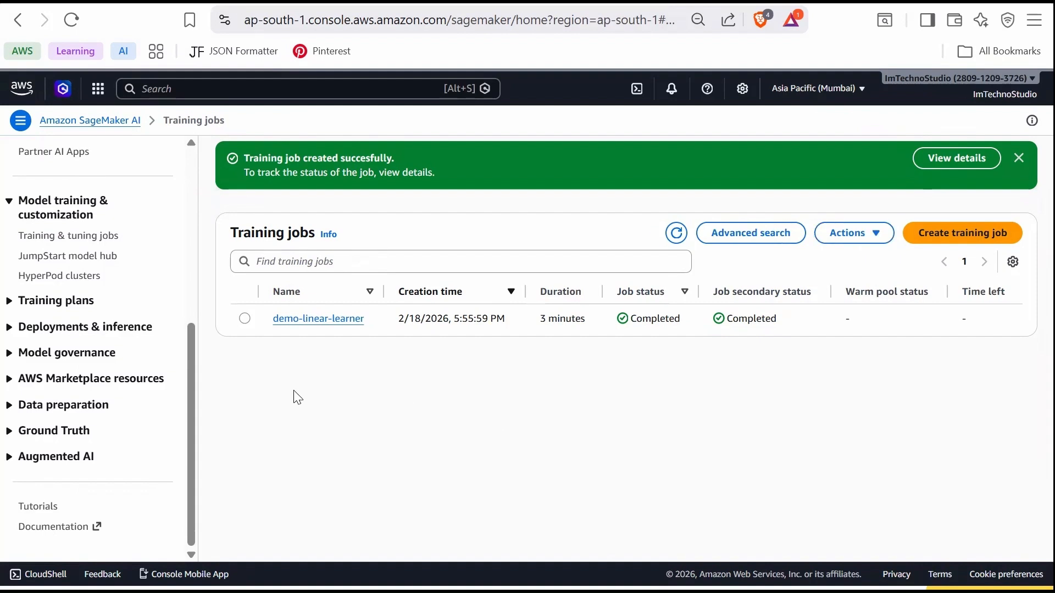
Start creating a model from the completed demo-linear-learner training job and name it demo-linear-model.
click(245, 319)
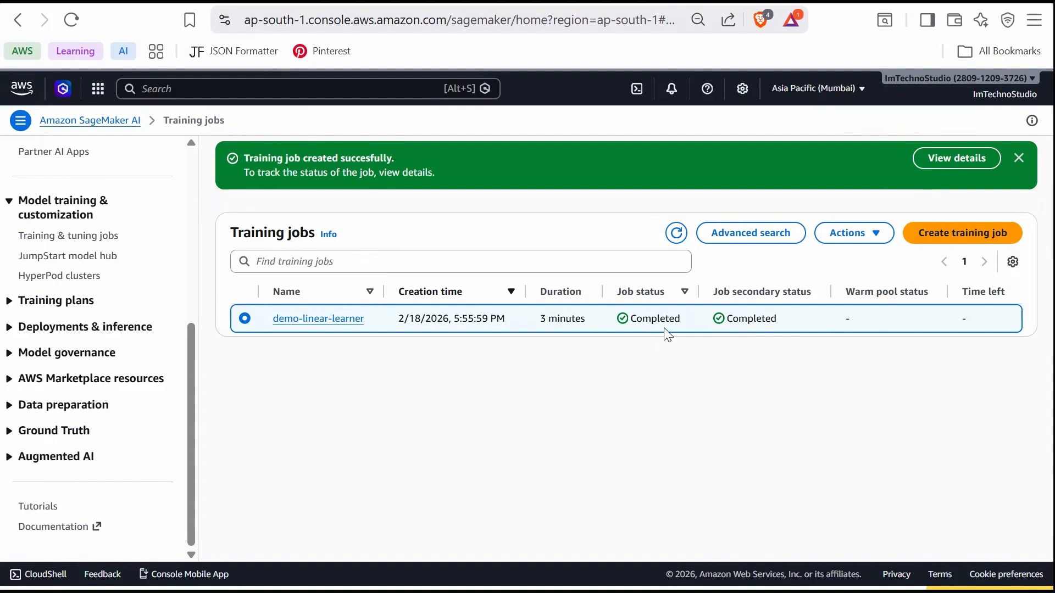
click(853, 237)
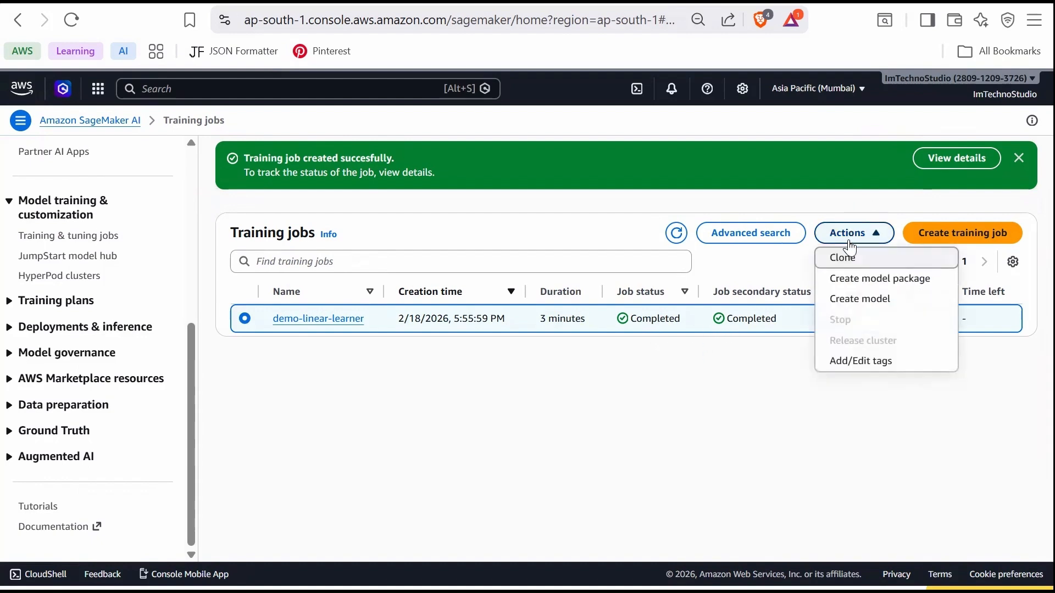
click(858, 303)
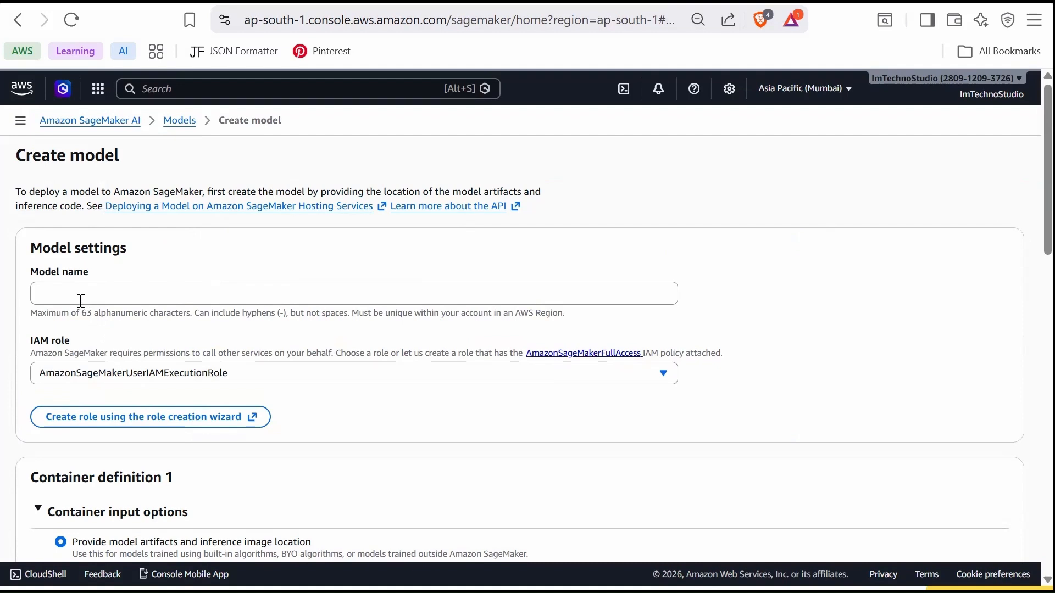
click(99, 294)
text(demo-linear-model)
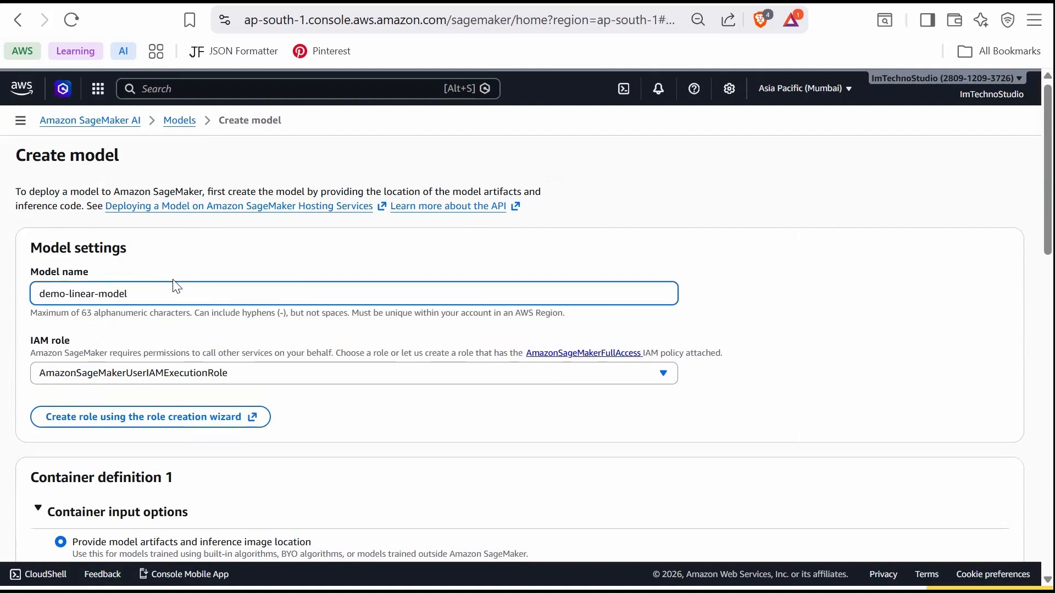
Review the prefilled IAM role, inference image and model artifact locations, and create the model with these settings.
scroll(176, 286, down, 2)
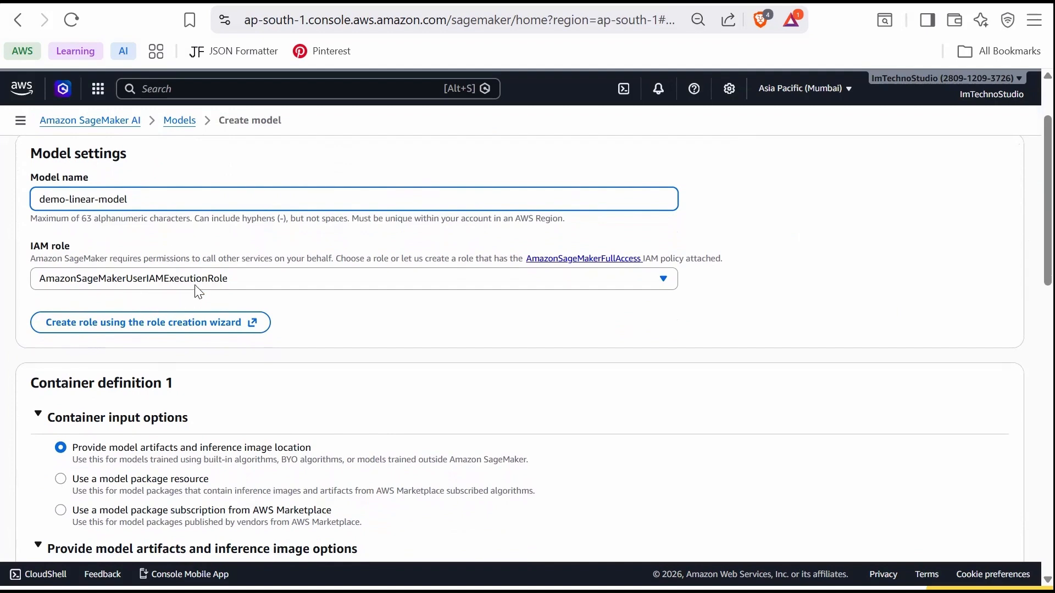
click(315, 345)
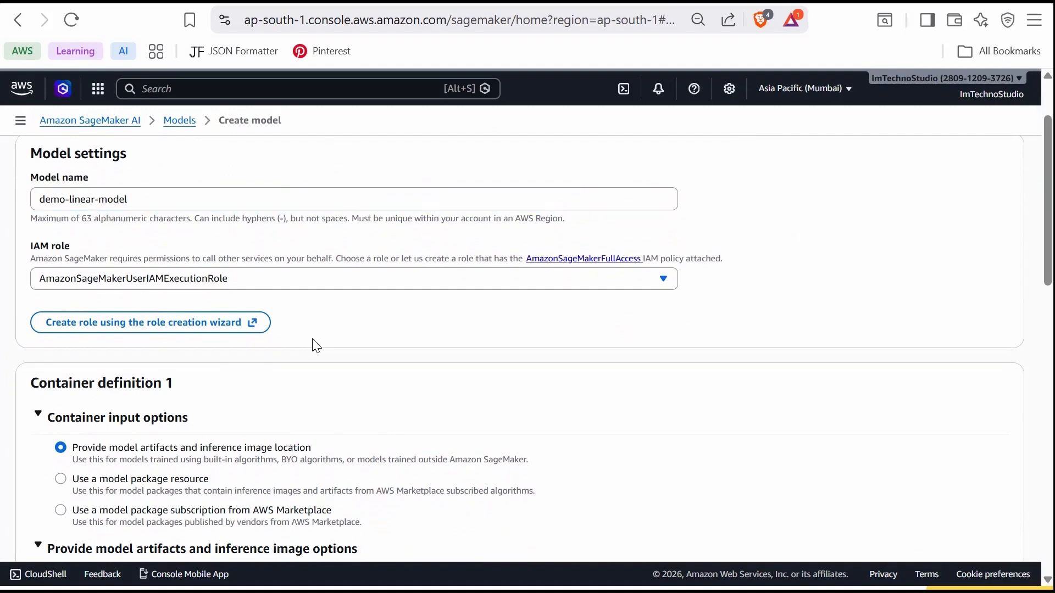
scroll(317, 350, down, 7)
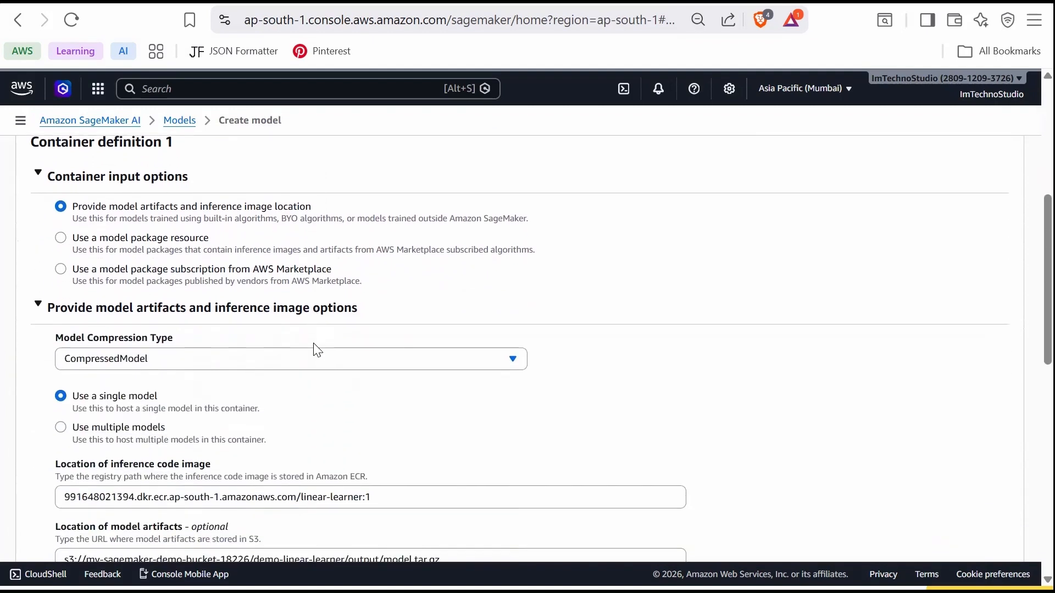
scroll(317, 349, down, 1)
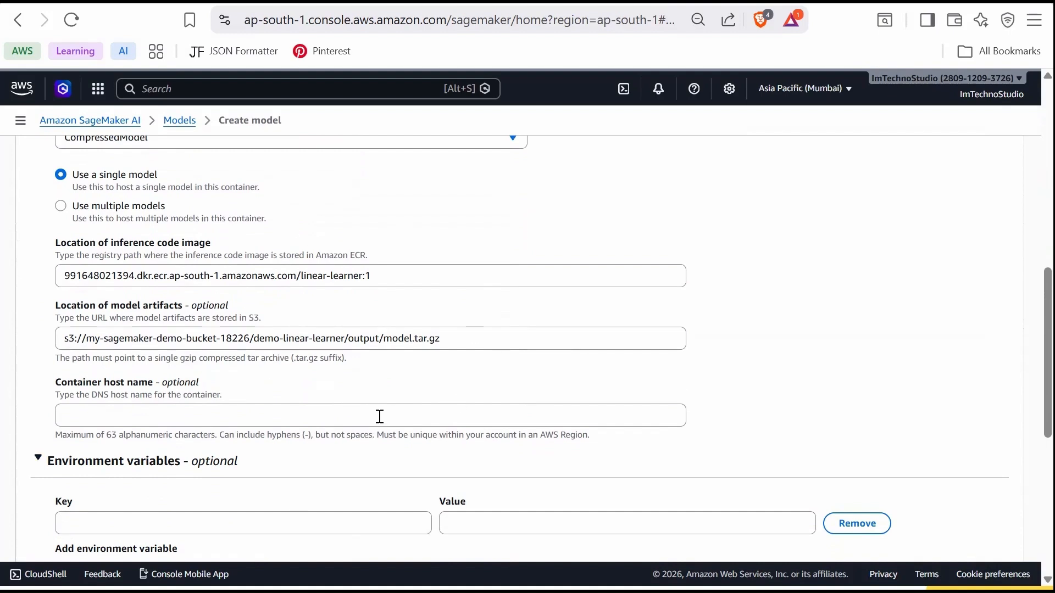
scroll(380, 417, up, 8)
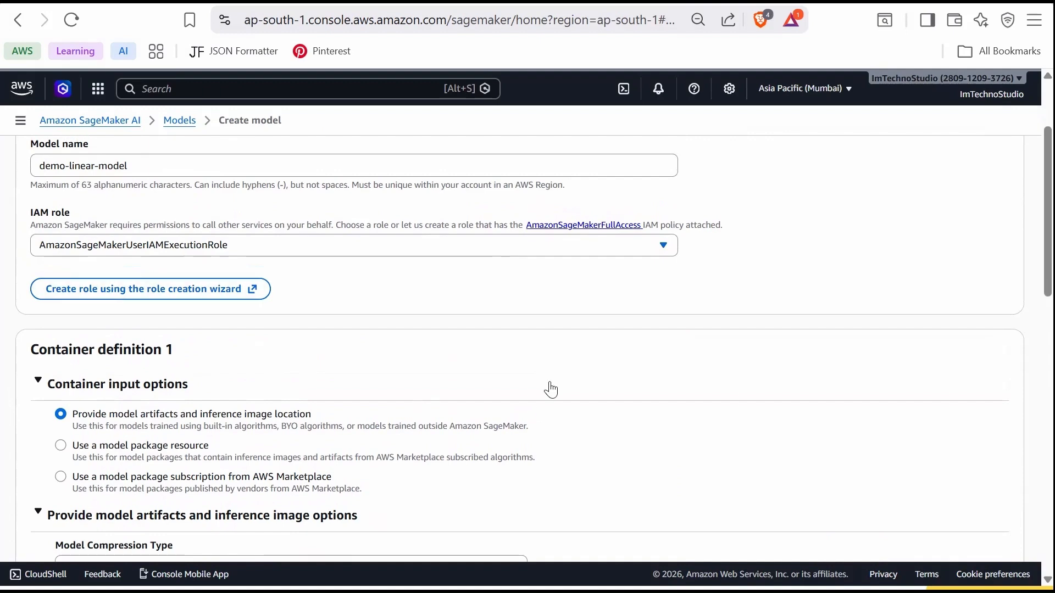
scroll(544, 384, down, 15)
click(972, 522)
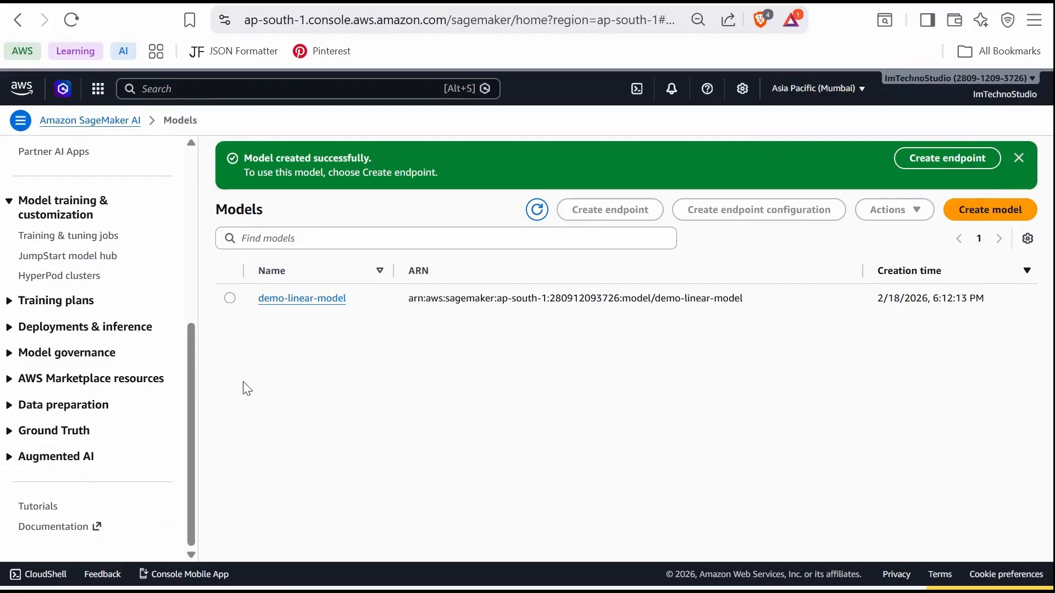
Start creating an endpoint for demo-linear-model and name it demo-linear-endpoint.
click(230, 298)
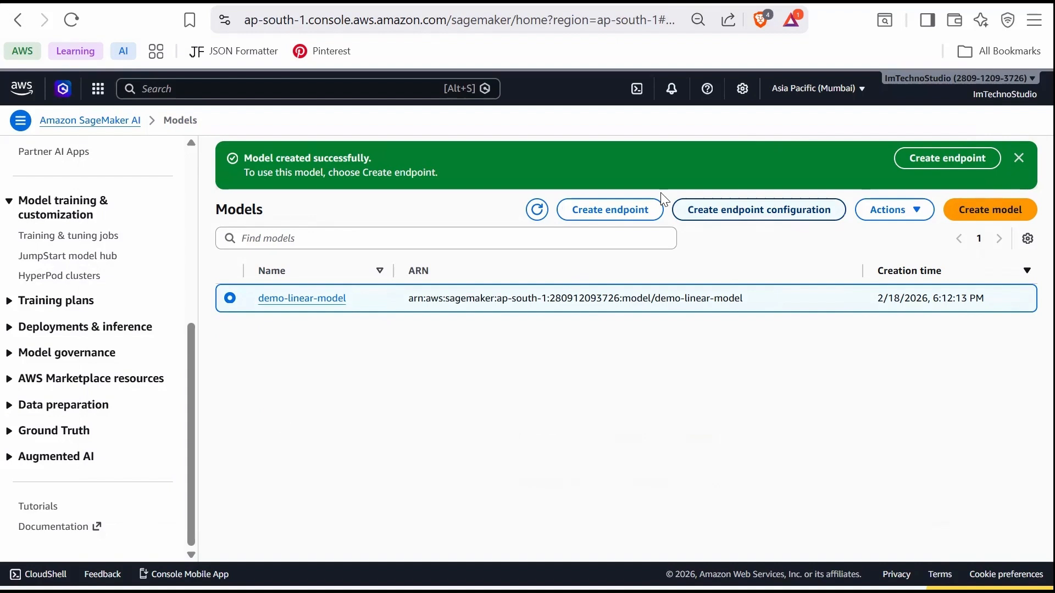
click(608, 217)
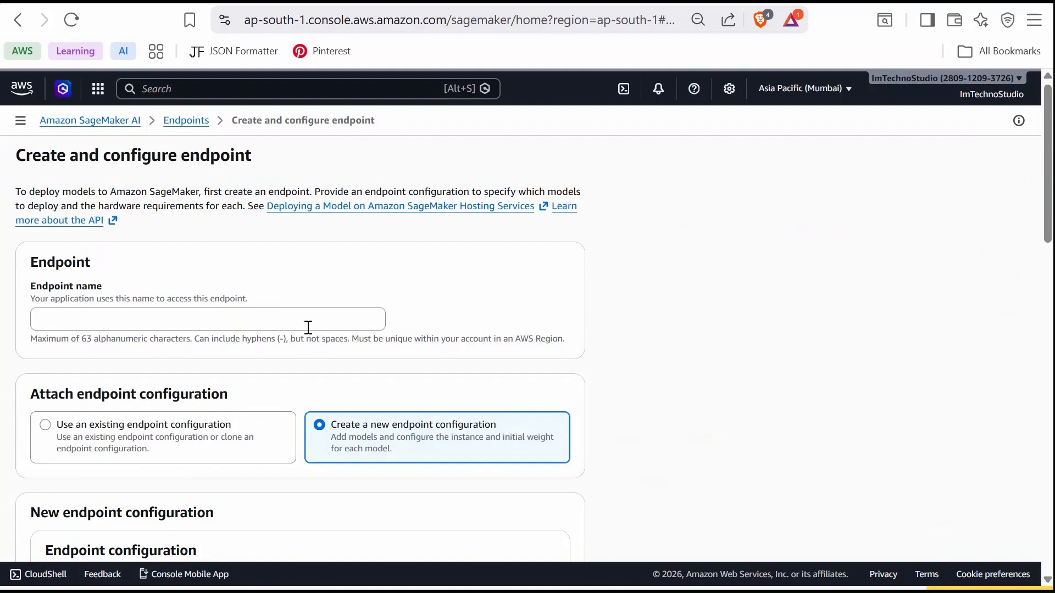
click(182, 323)
text(demo-linear-endpoint)
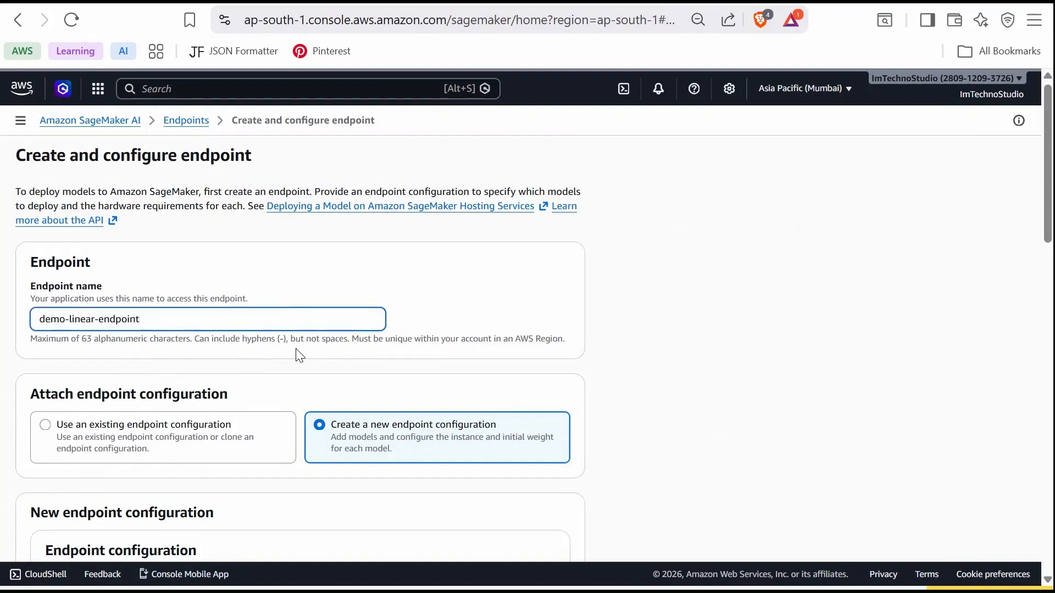
Name the new endpoint configuration demo-linear-endpoint-config.
scroll(300, 356, down, 2)
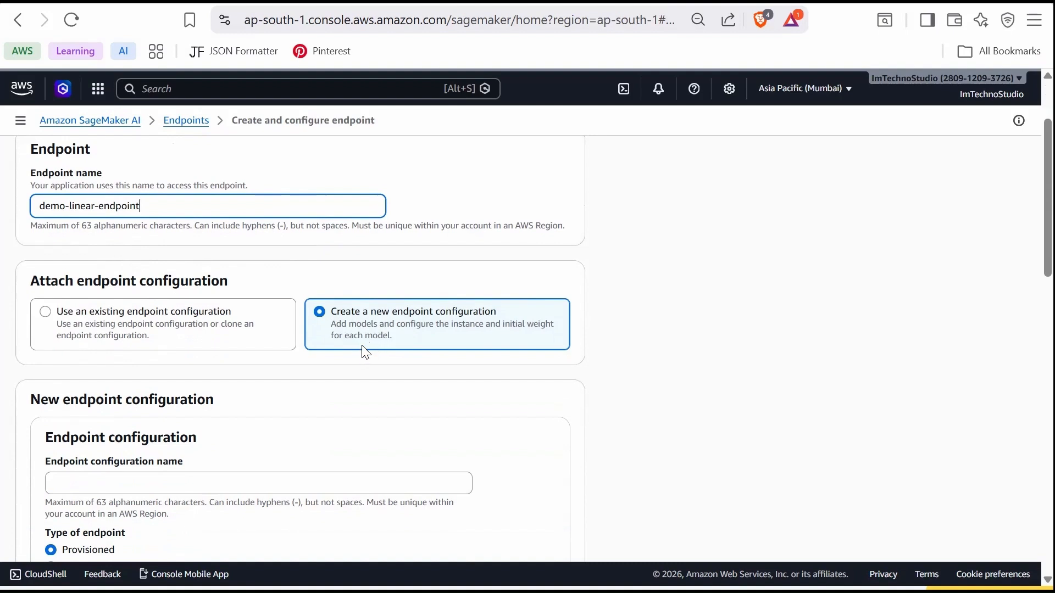
scroll(368, 351, down, 4)
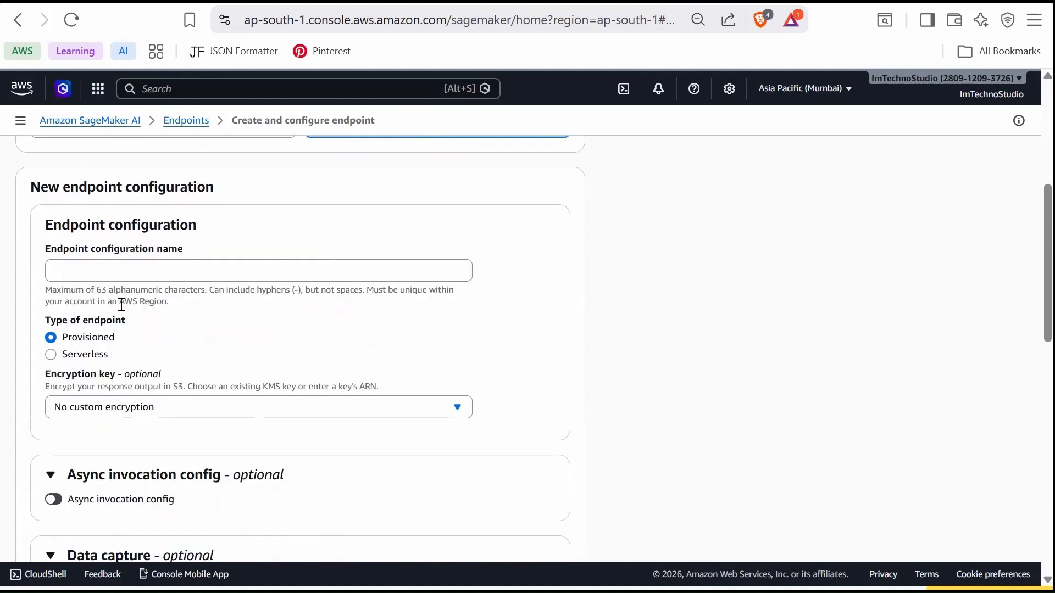
click(207, 272)
text(demo-linear-endpoint-config)
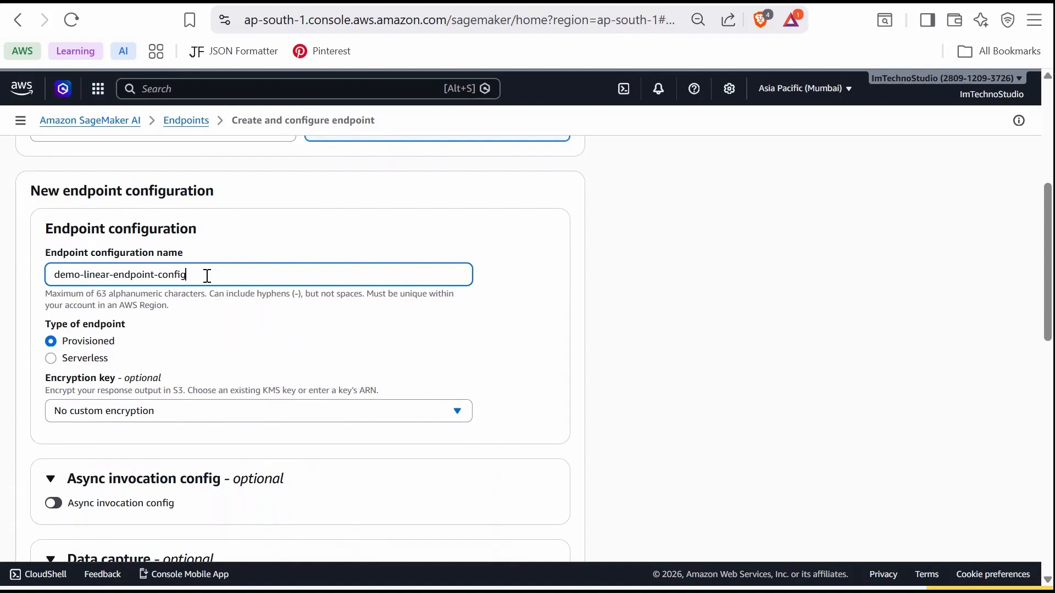
Change the production variant's instance type to ml.t2.medium and save the variant.
scroll(258, 355, down, 1)
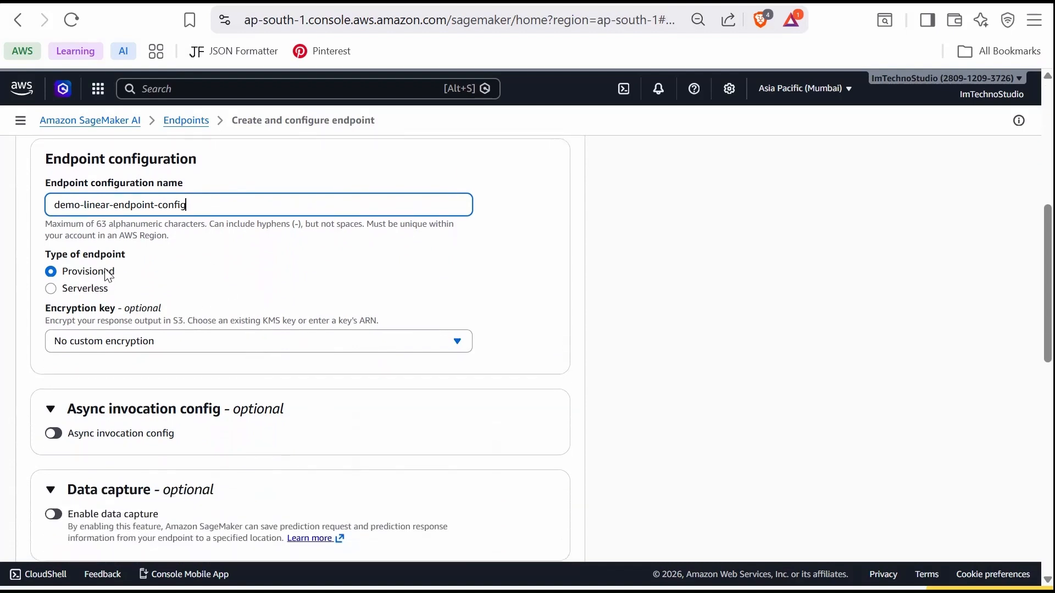
scroll(325, 367, down, 1)
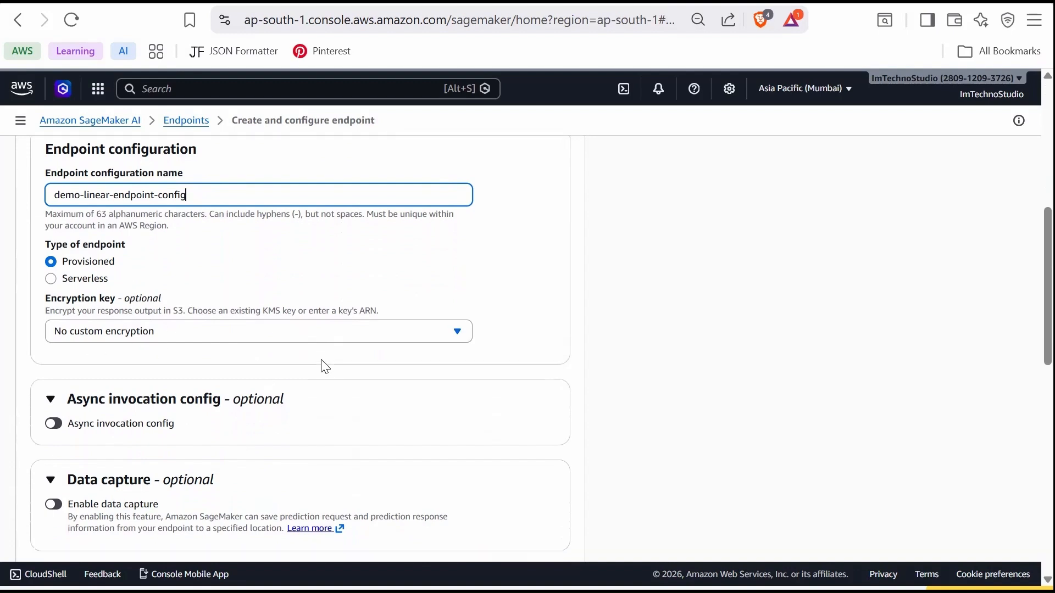
scroll(326, 367, down, 5)
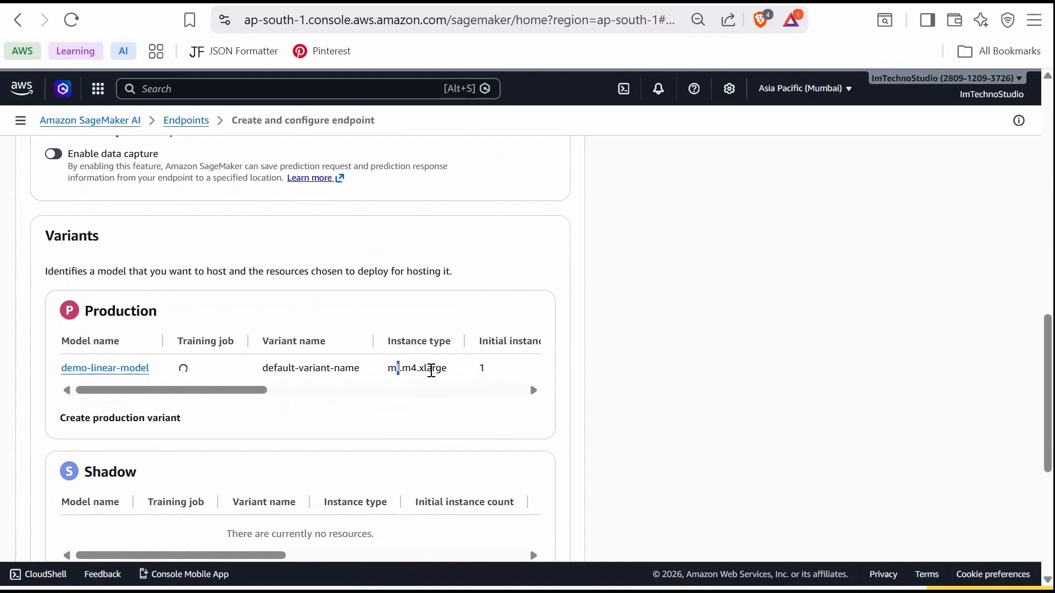
drag(396, 368, 428, 381)
drag(219, 394, 493, 400)
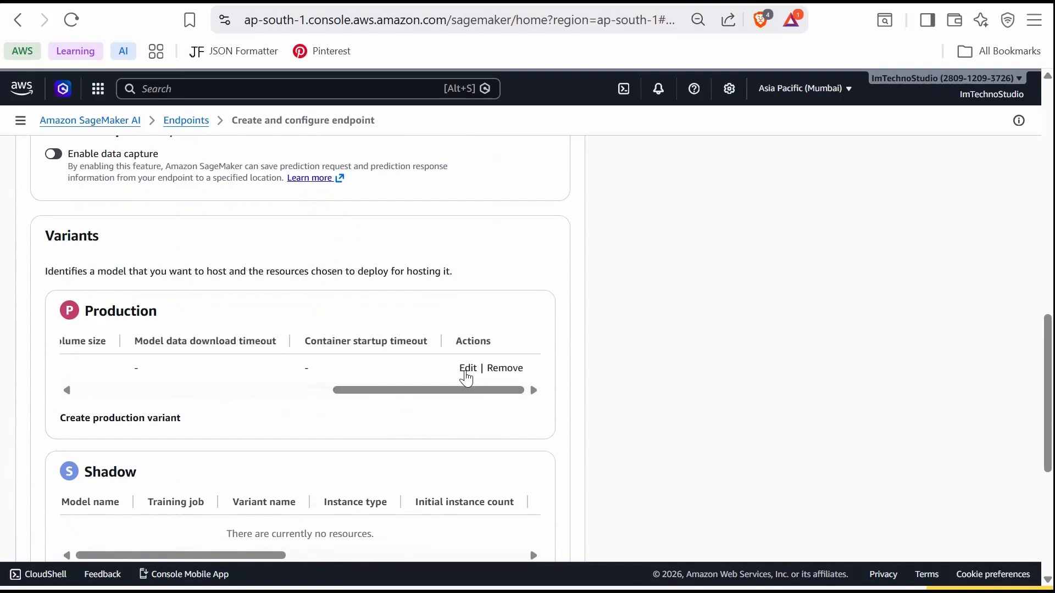
click(467, 368)
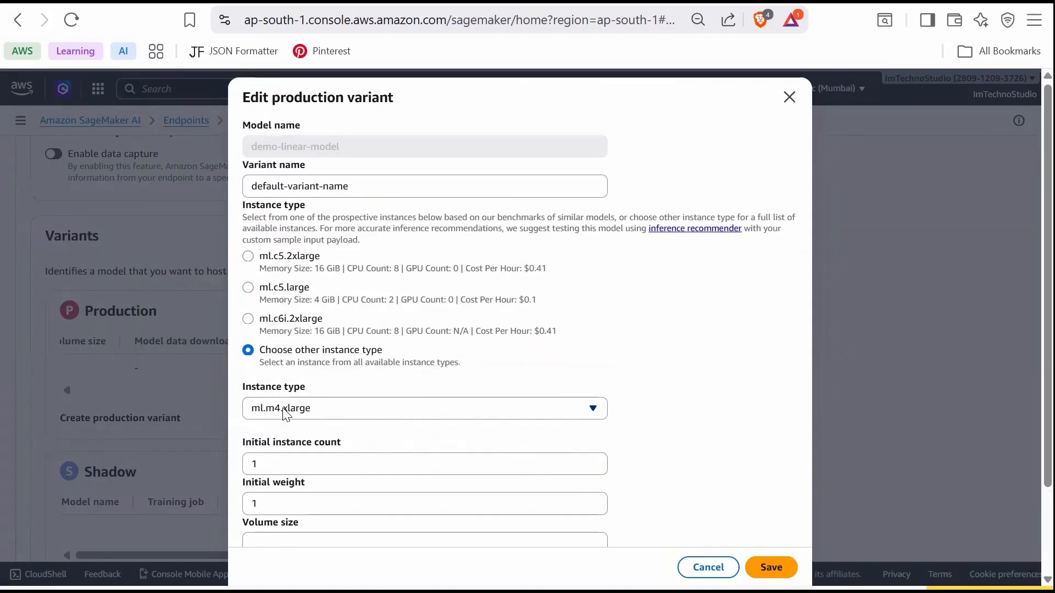
click(283, 413)
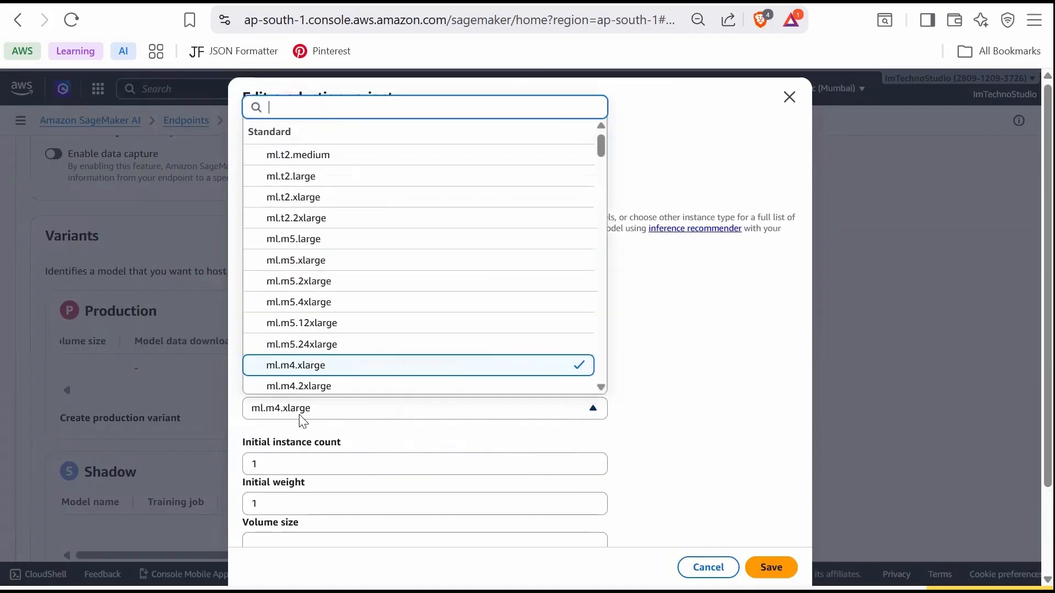
click(325, 158)
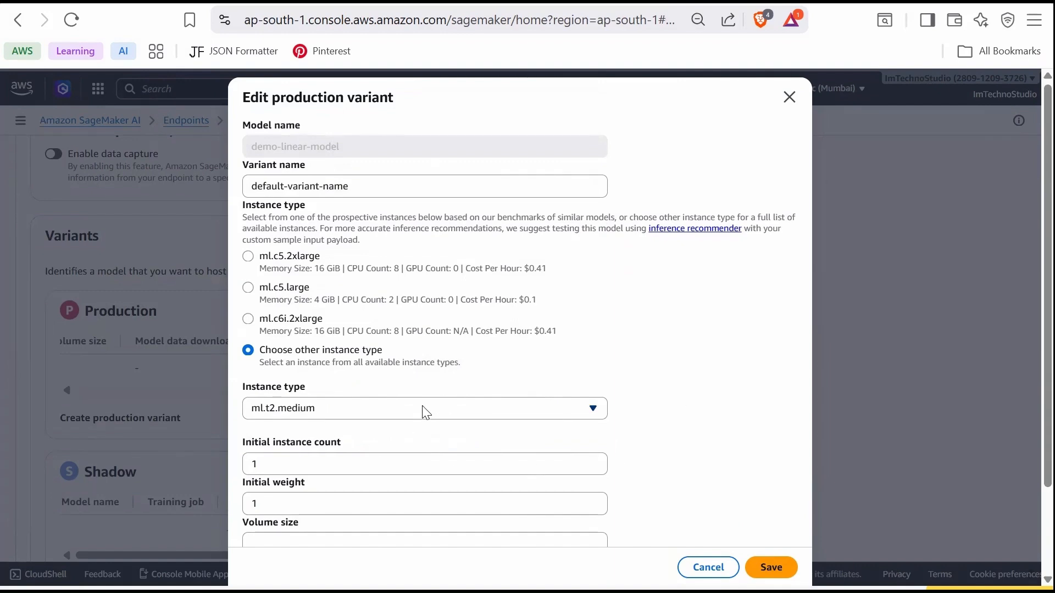
scroll(419, 400, down, 2)
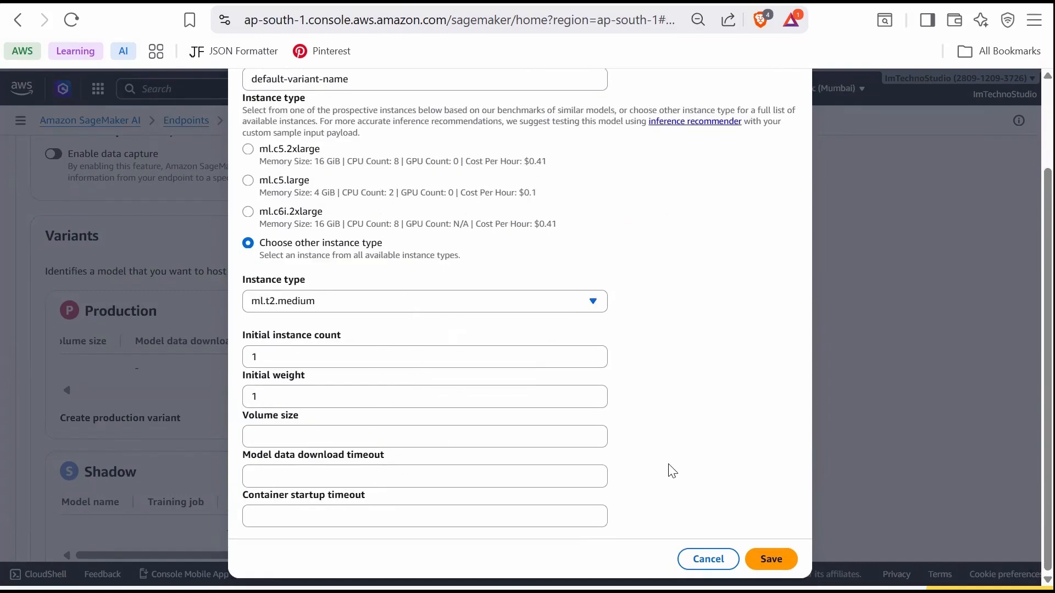
click(780, 559)
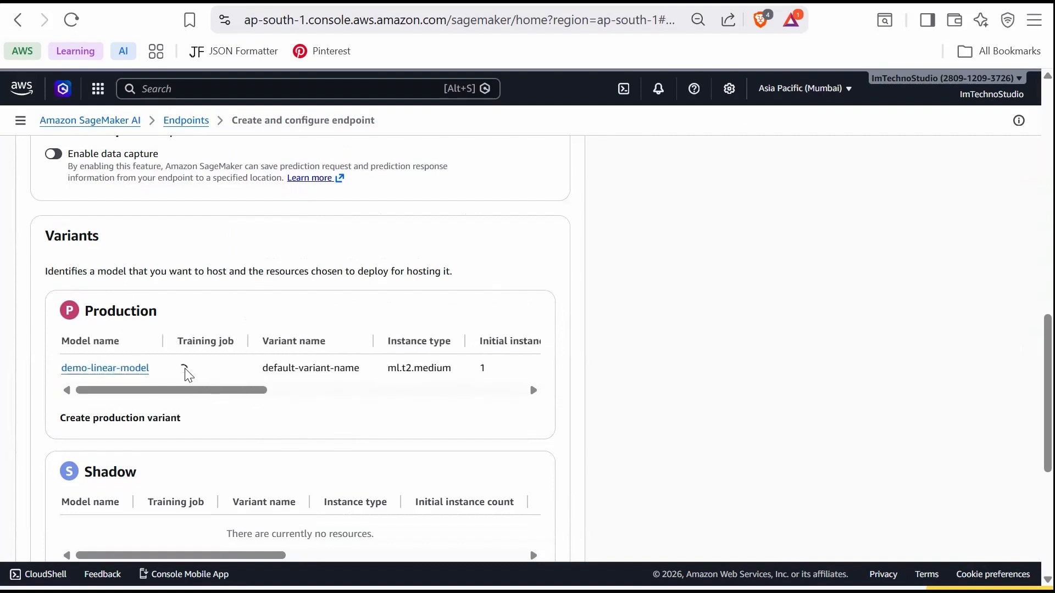
Create the endpoint configuration with the edited production variant and no shadow variant.
scroll(192, 397, down, 3)
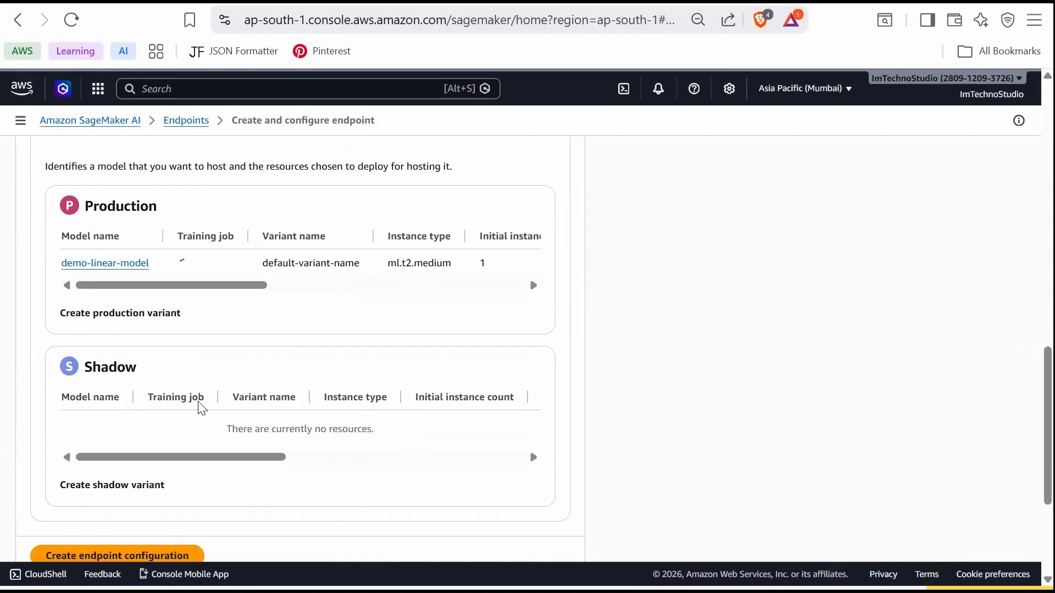
scroll(258, 362, down, 2)
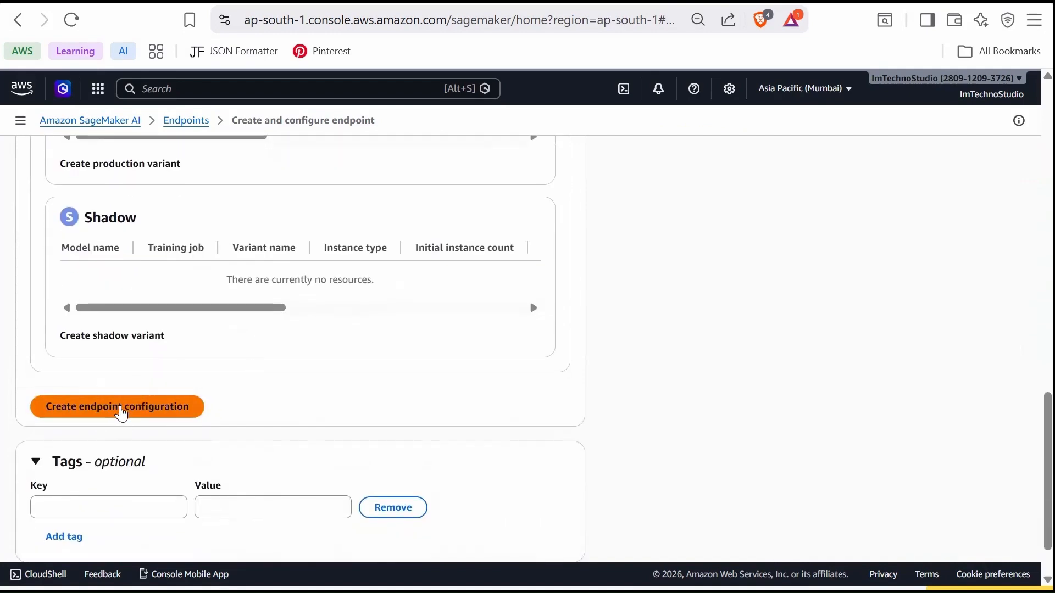
scroll(430, 393, down, 1)
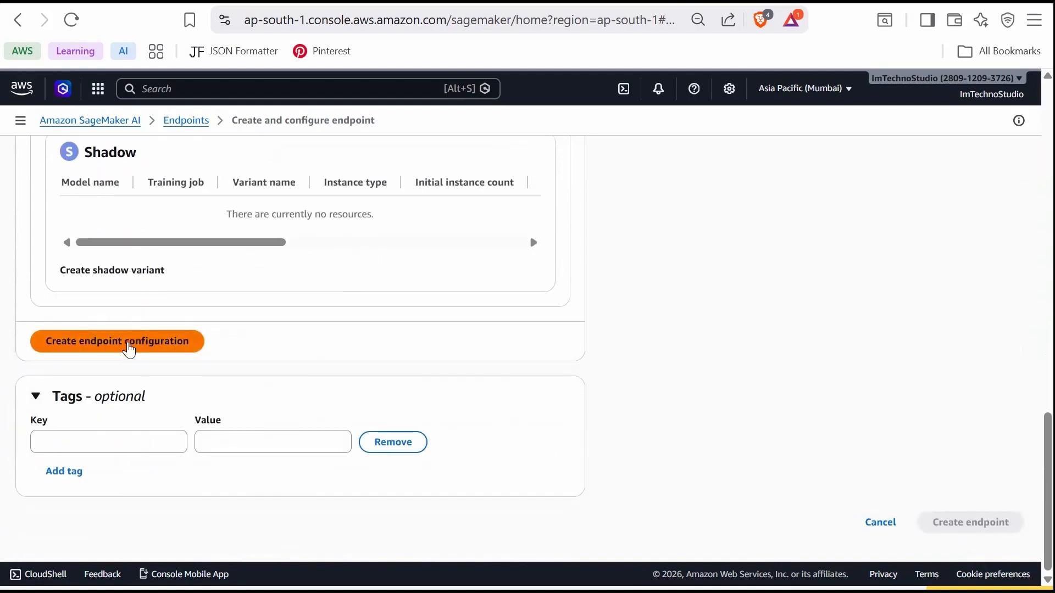
click(130, 344)
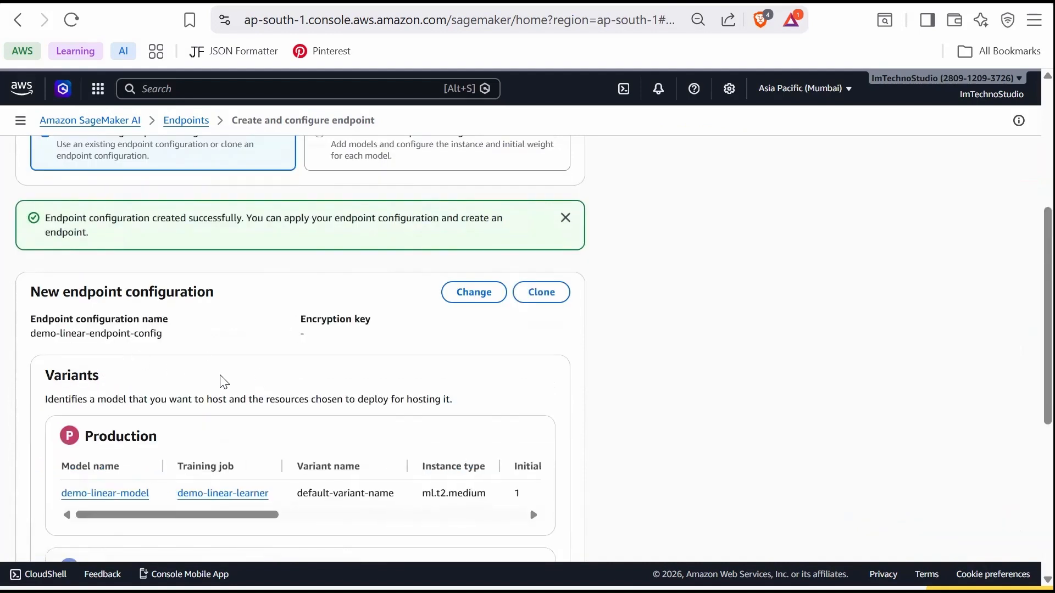
Review the new endpoint configuration, create the endpoint with it, and check the endpoint's status in the list.
scroll(224, 383, down, 4)
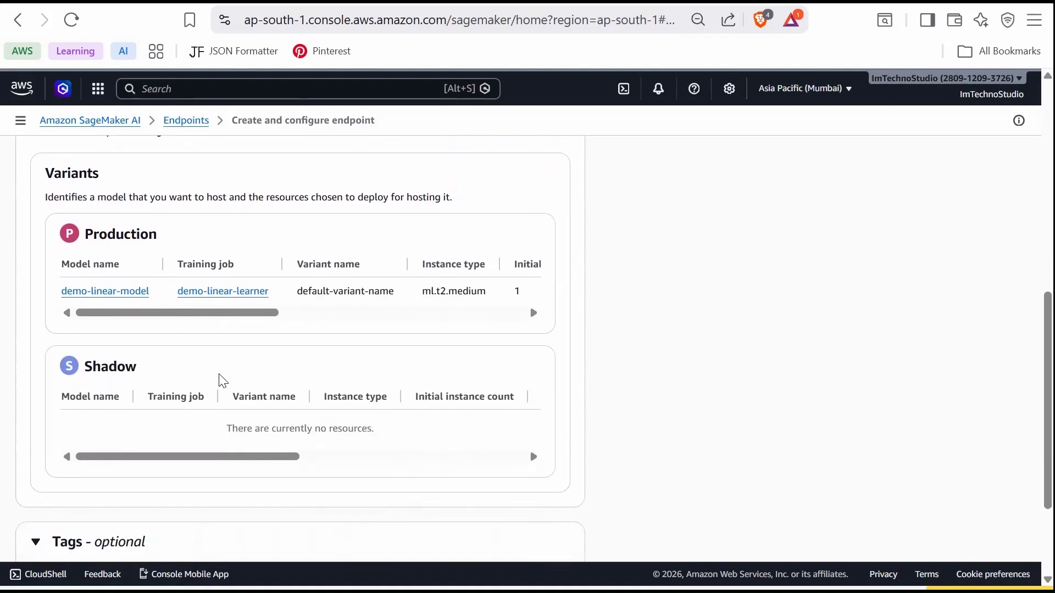
scroll(233, 390, up, 4)
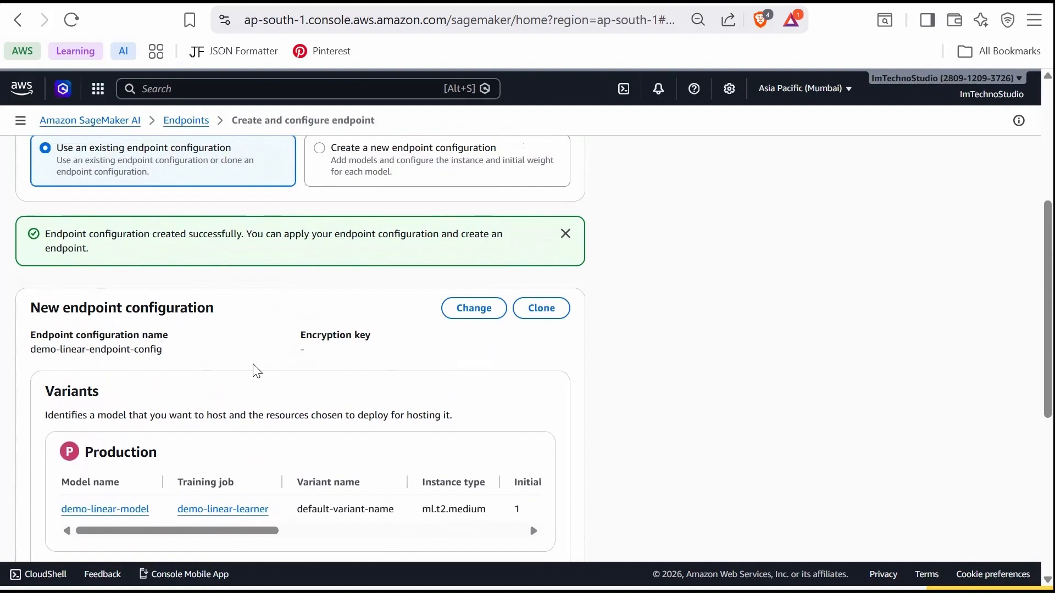
scroll(494, 406, down, 7)
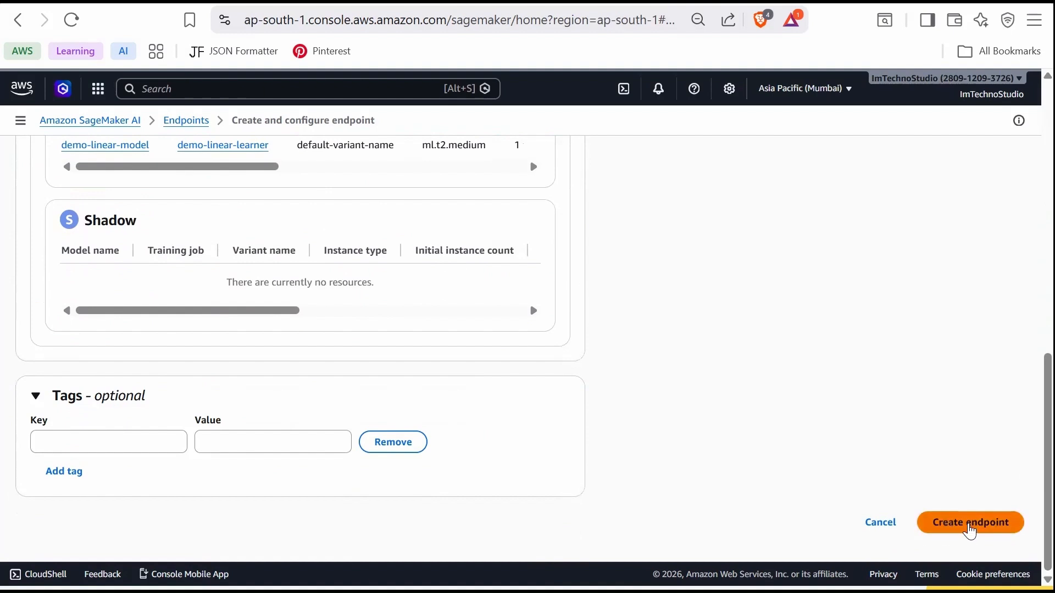
click(970, 524)
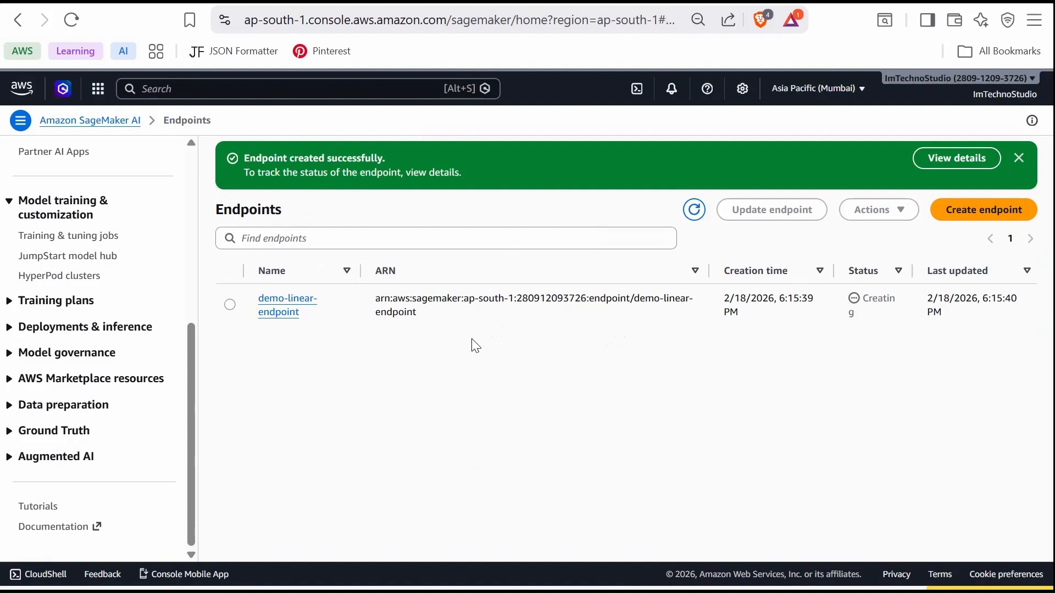
drag(884, 303, 862, 304)
click(763, 391)
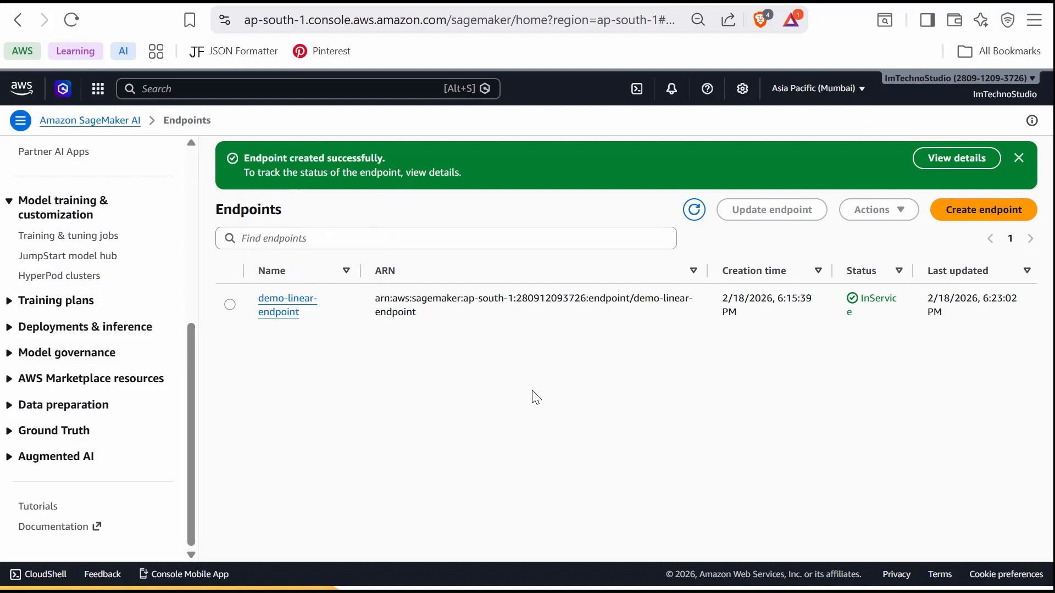
Open the details of demo-linear-endpoint and examine its invocation URL.
click(287, 317)
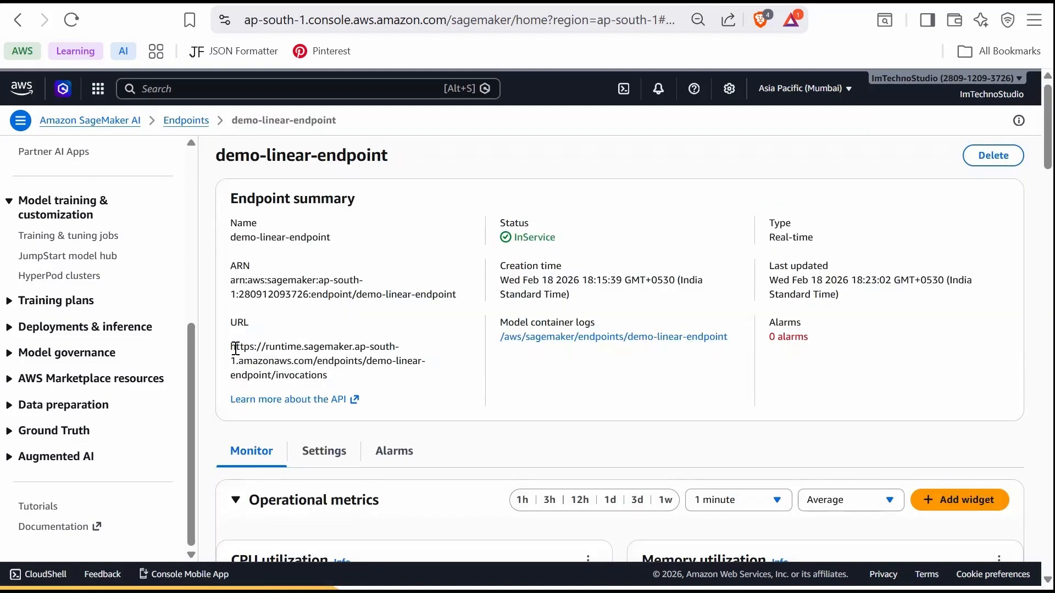
drag(231, 348, 344, 383)
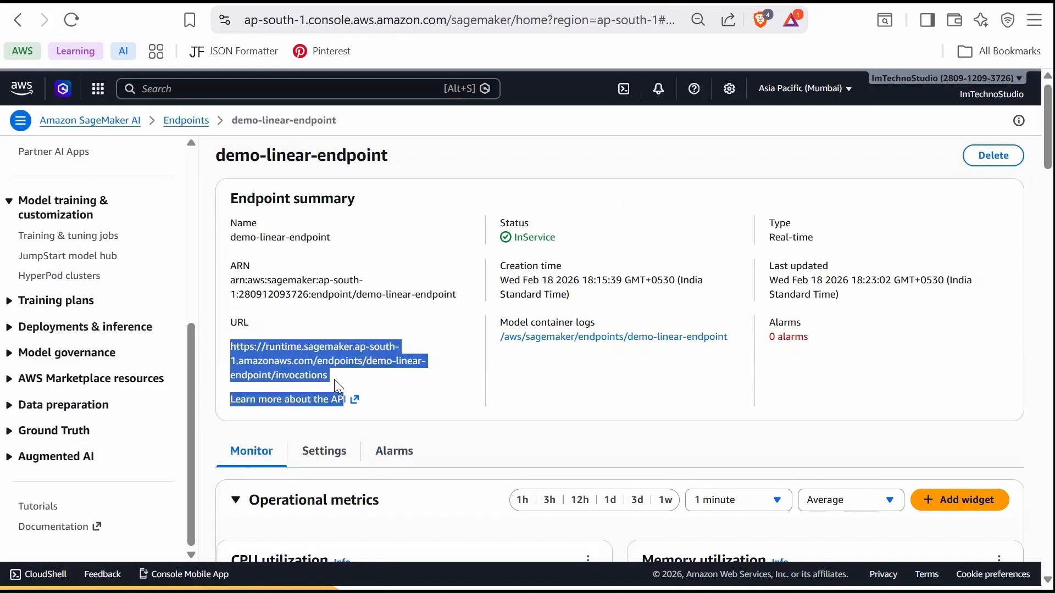
click(332, 381)
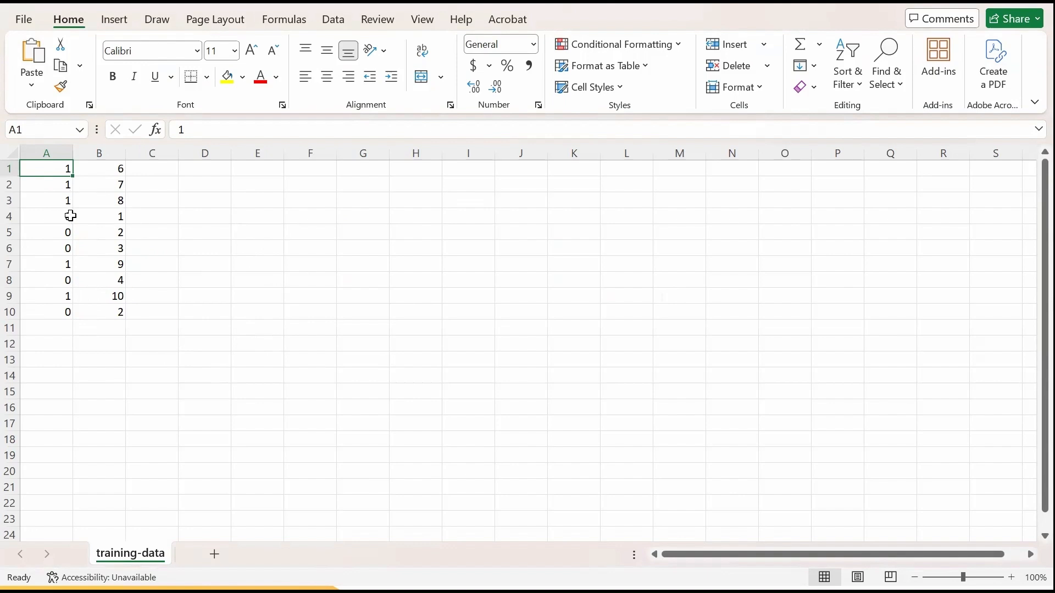
Switch to the training-data sheet in Excel and examine how the labels in column A relate to the values in column B.
click(96, 204)
click(103, 235)
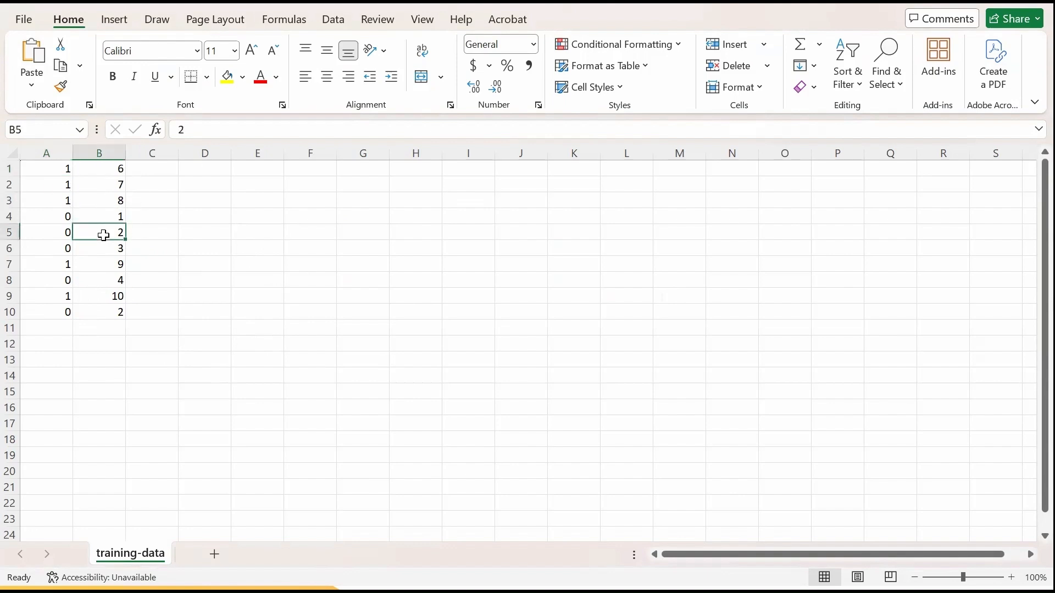
click(101, 260)
click(84, 234)
click(99, 171)
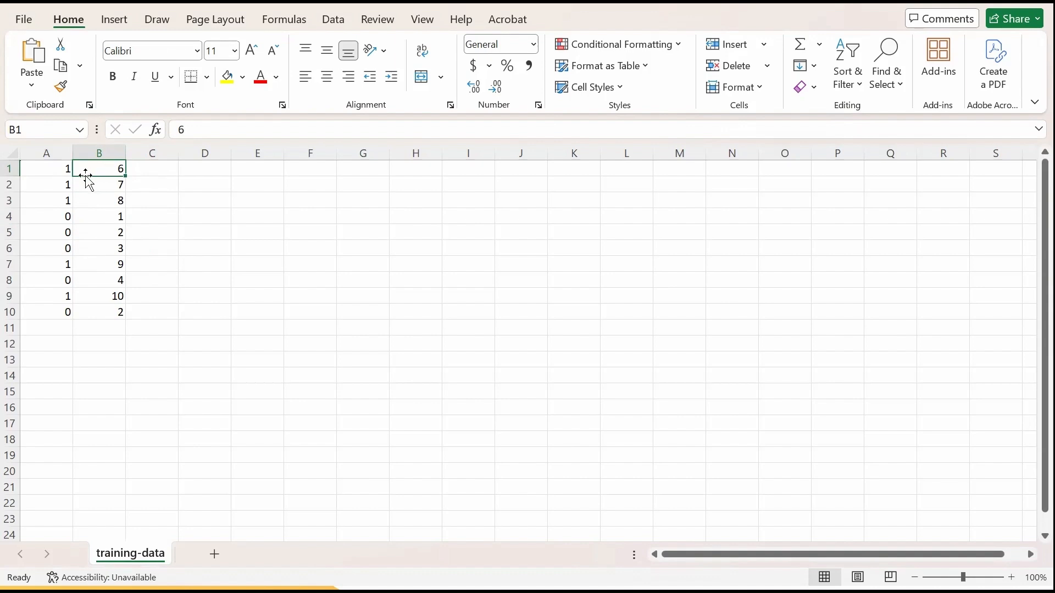
click(53, 171)
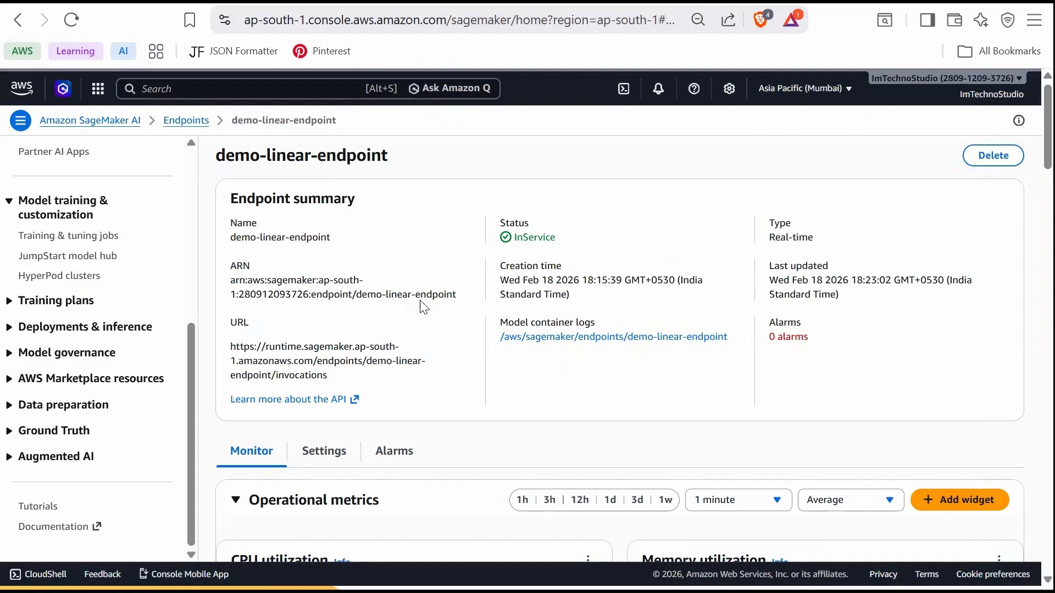
In the AWS console's CloudShell, invoke demo-linear-endpoint with body "6", content type text/csv and raw-in-base64-out format, writing the response to output.txt.
click(624, 91)
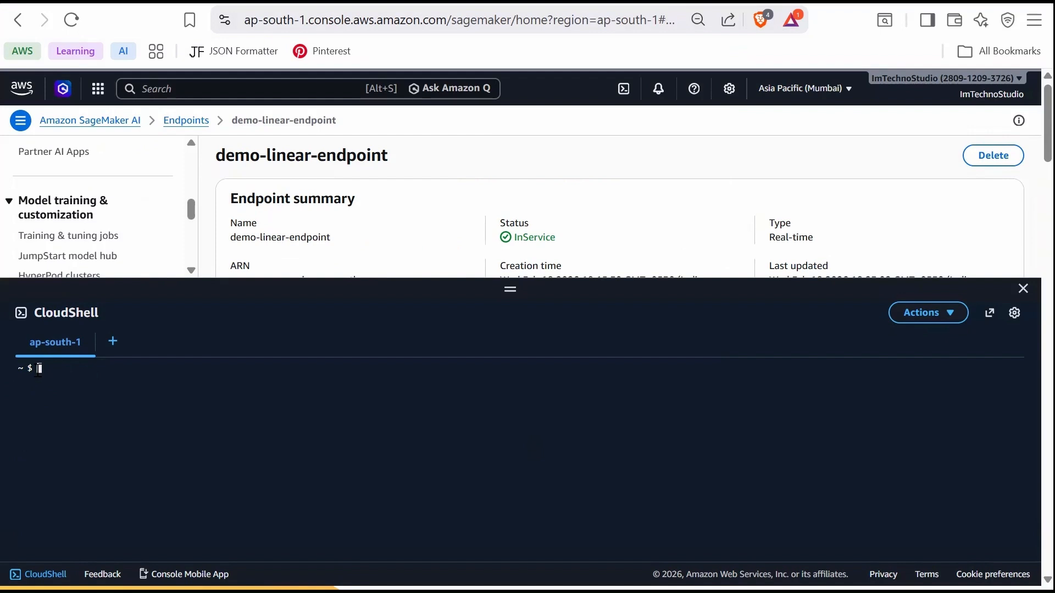
key(ctrl+v)
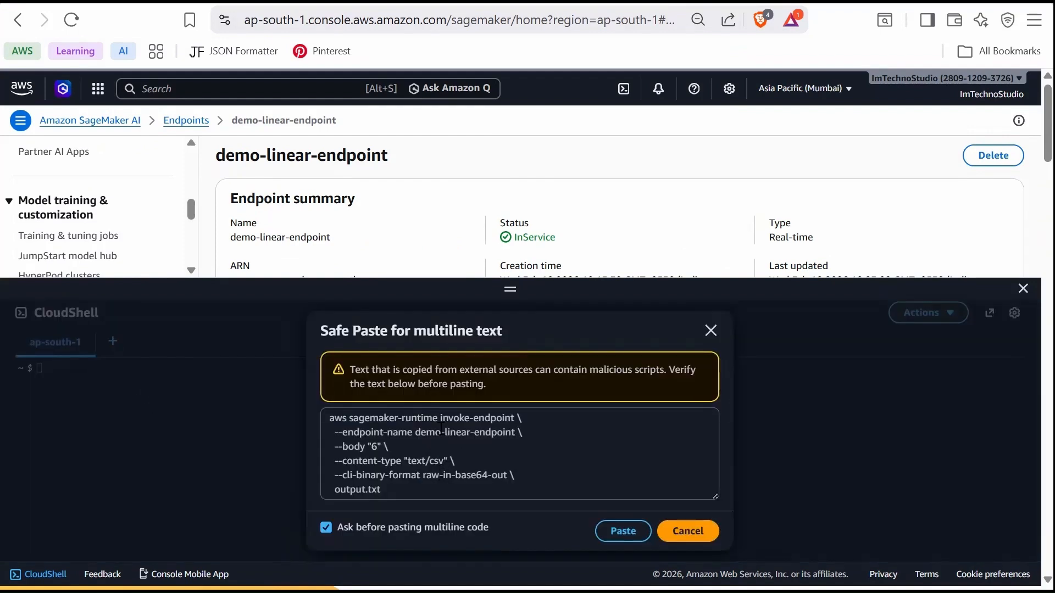
click(623, 533)
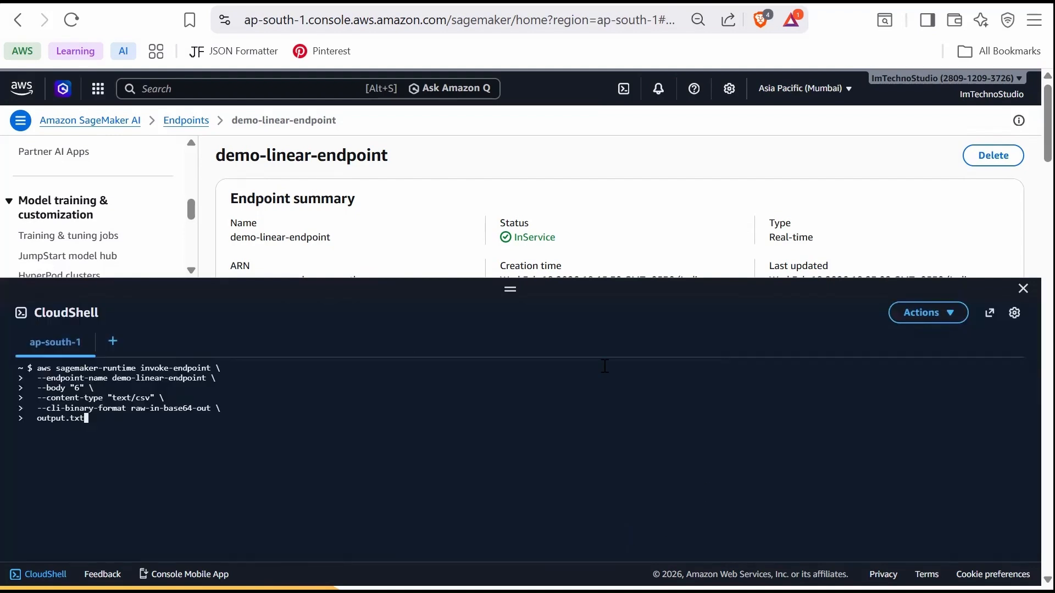
key(Return)
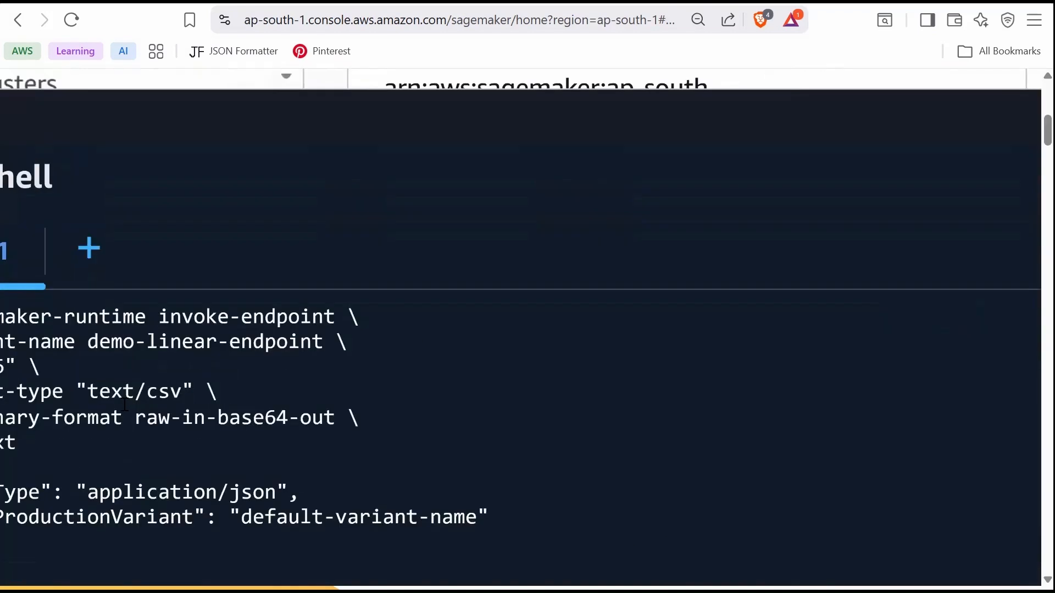
Examine the invoke-endpoint command's endpoint name, body, content type, binary format and output file arguments.
scroll(114, 406, down, 1)
scroll(113, 406, left, 1)
key(ctrl+shift+3)
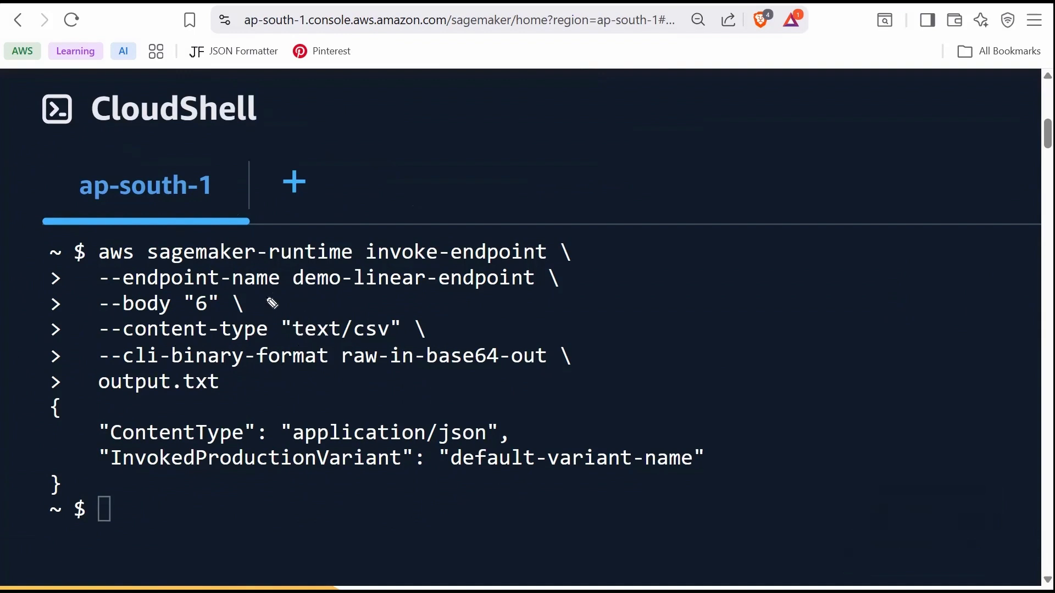
drag(237, 266, 255, 266)
drag(341, 290, 437, 292)
drag(195, 316, 207, 317)
drag(317, 343, 360, 344)
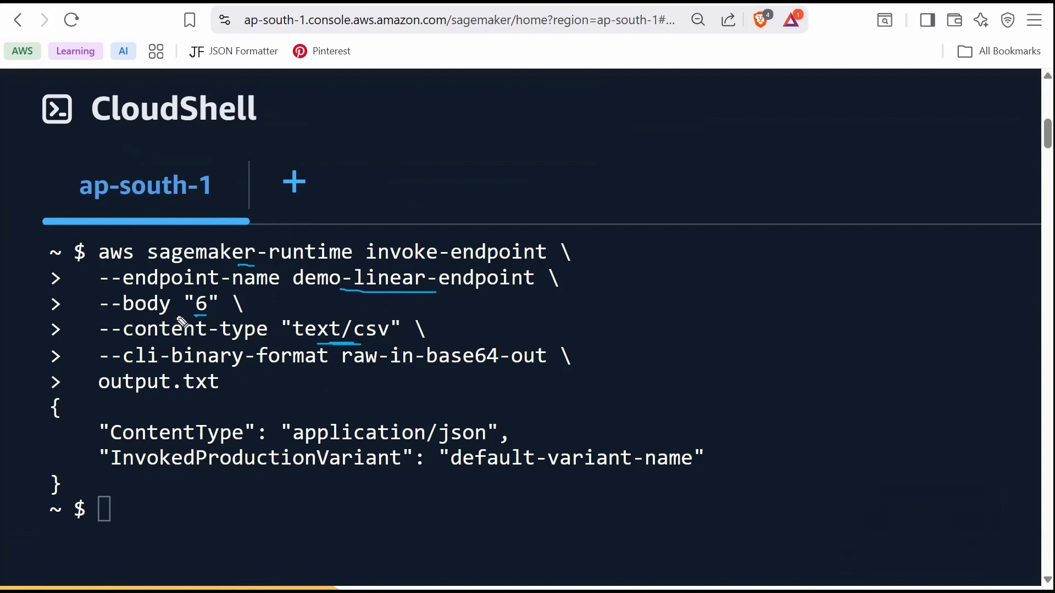
drag(167, 395, 147, 395)
drag(281, 370, 389, 374)
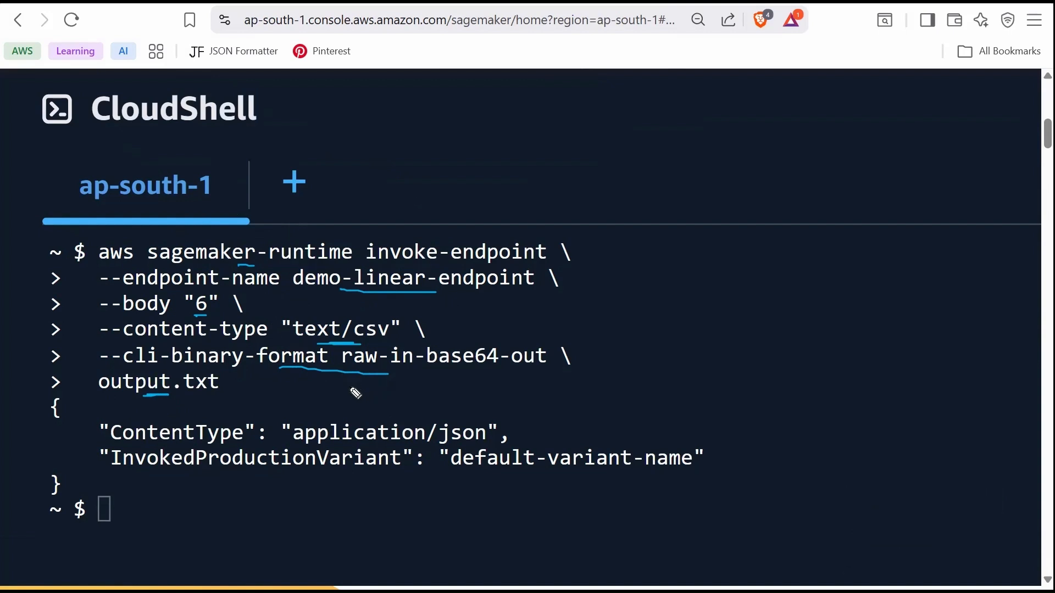
key(Escape)
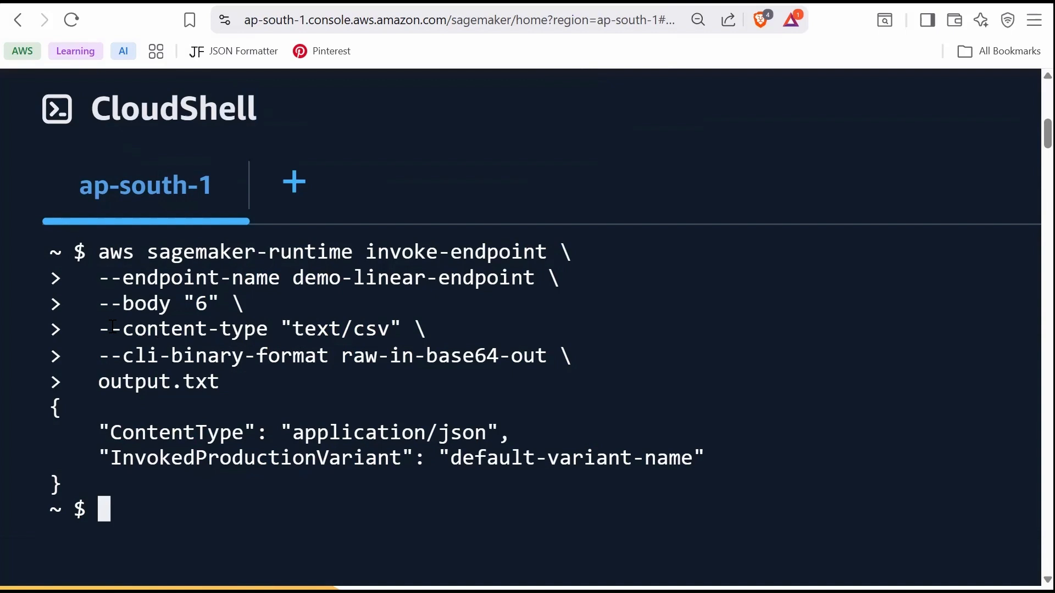
text(at )
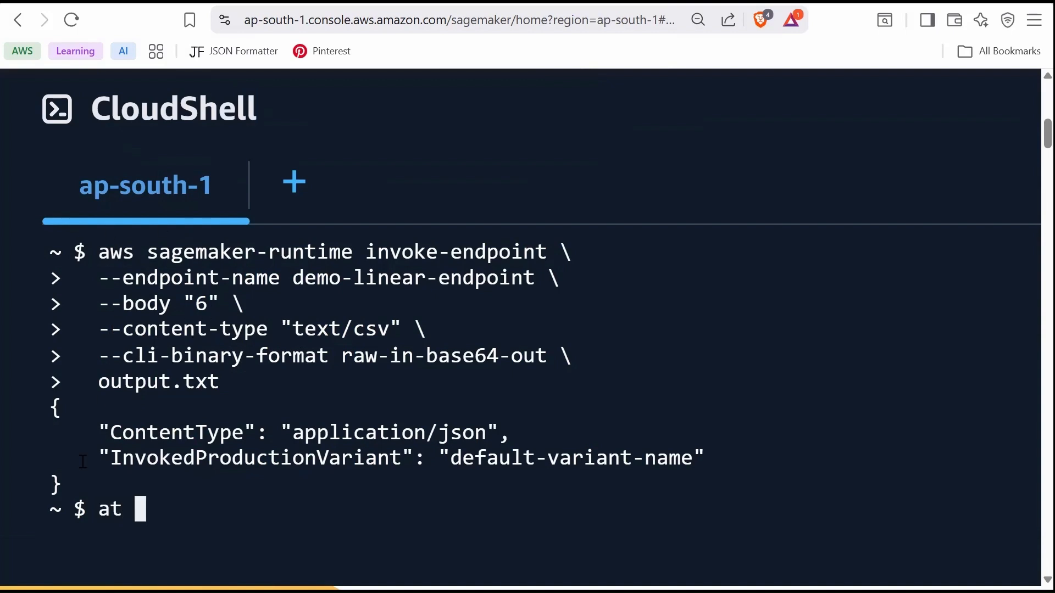
text(outp)
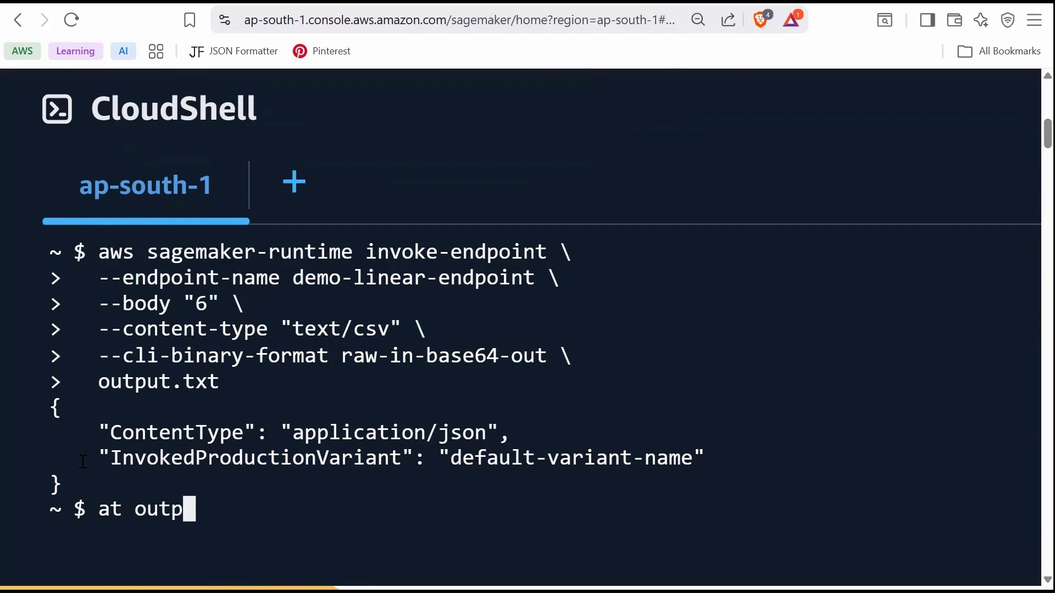
key(Tab)
key(Return)
Display the contents of output.txt with cat and examine the prediction score and predicted label.
text(cat )
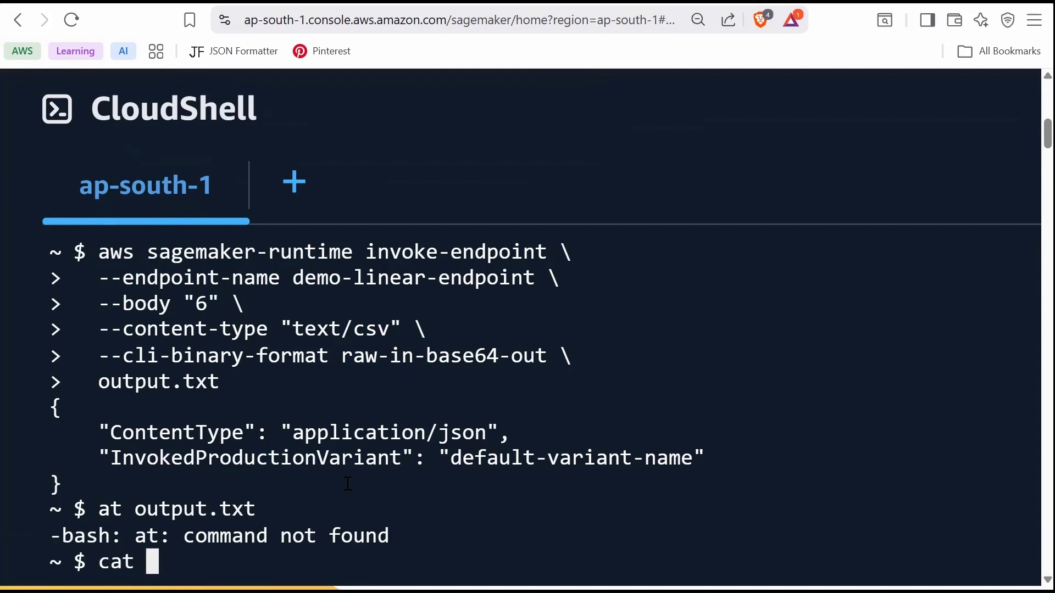
text(outp)
key(Tab)
key(Return)
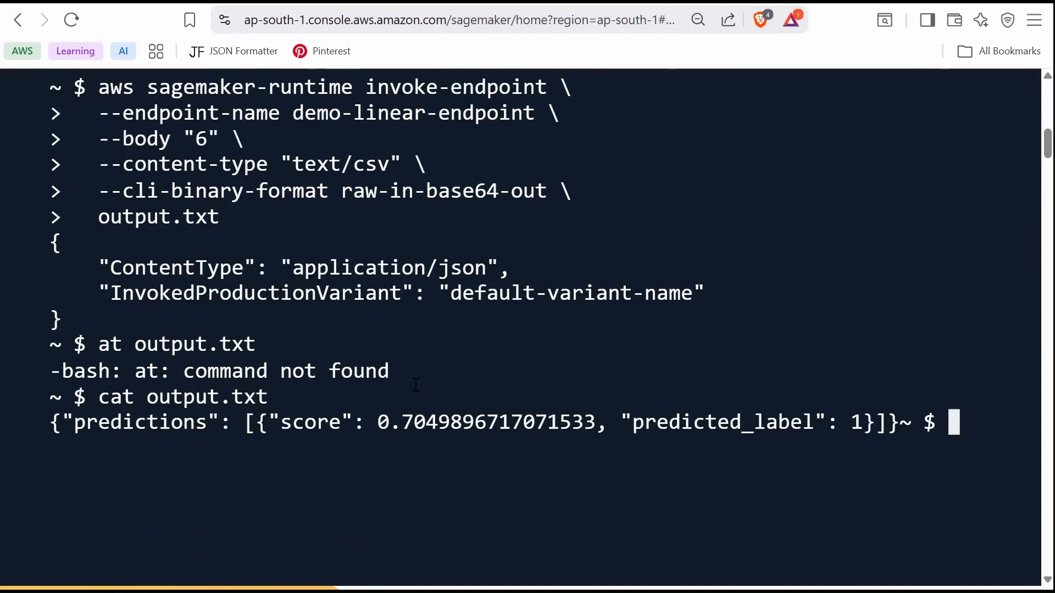
drag(405, 422, 466, 421)
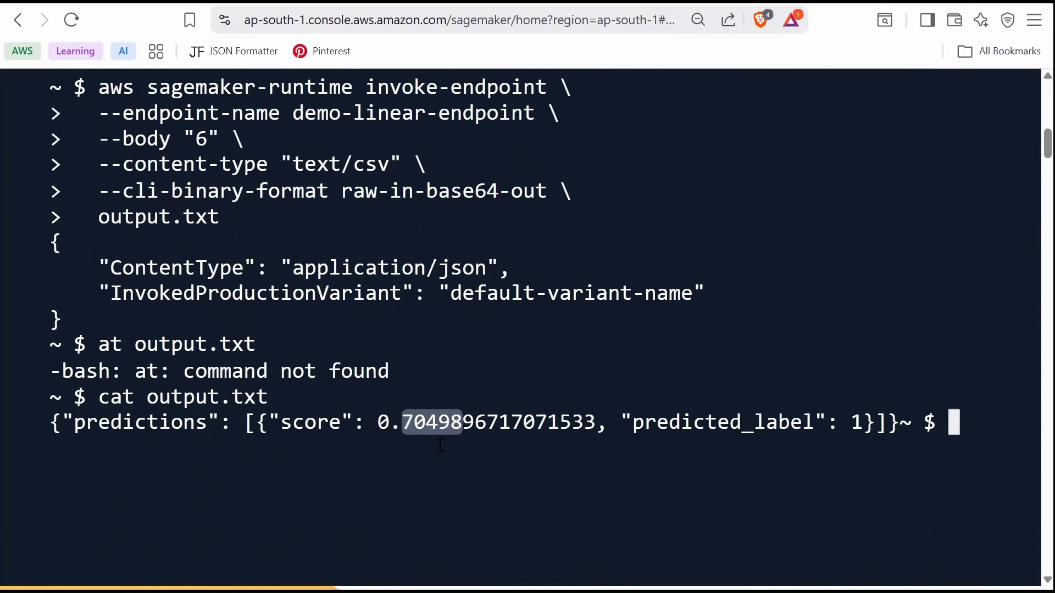
scroll(415, 443, down, 5)
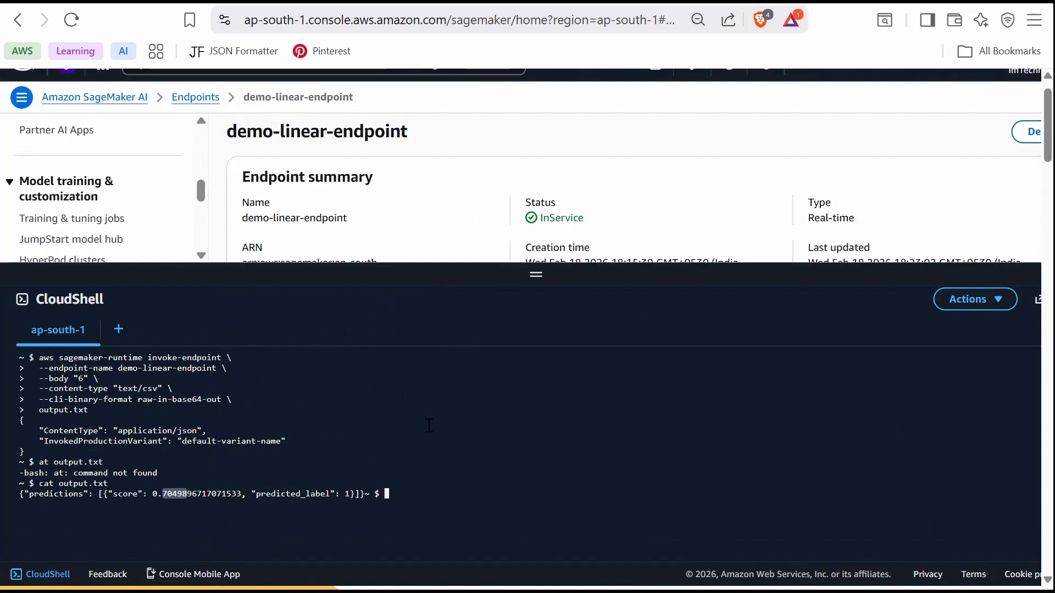
scroll(439, 416, down, 1)
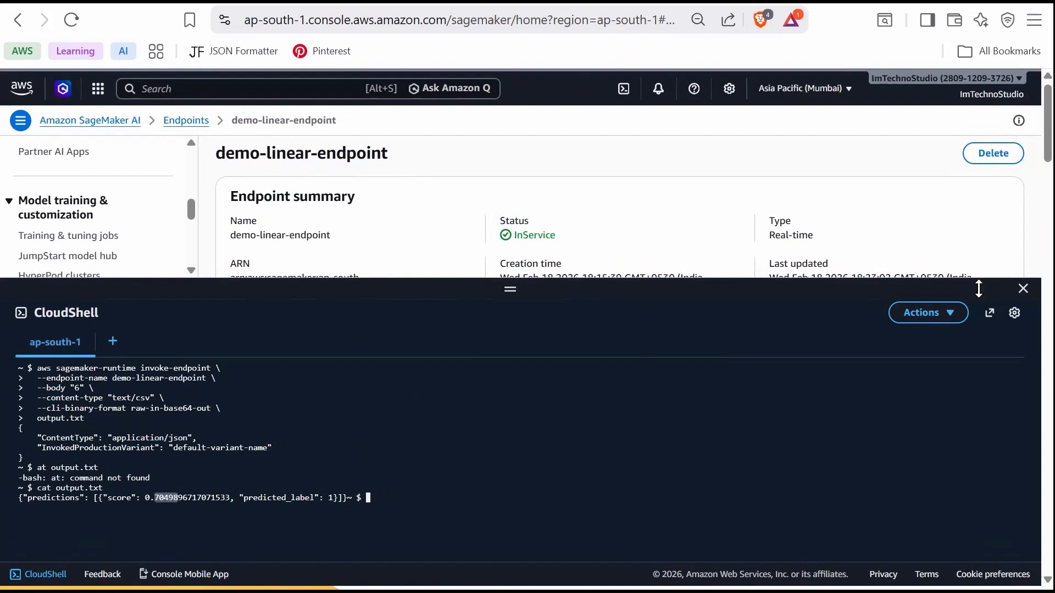
Close CloudShell and delete the demo-linear-endpoint endpoint, confirming the deletion.
click(1022, 290)
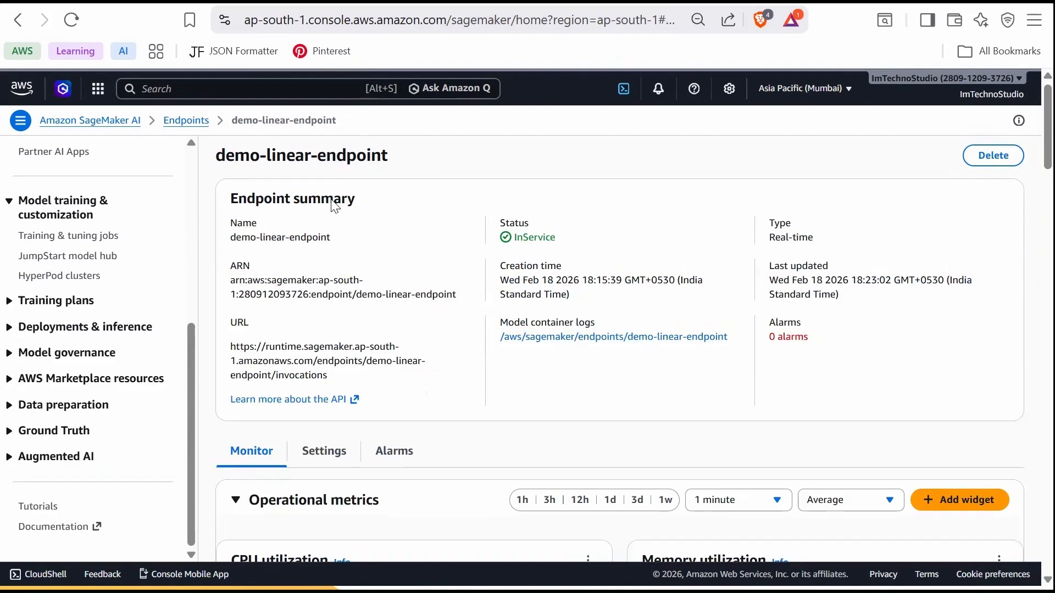
click(1005, 160)
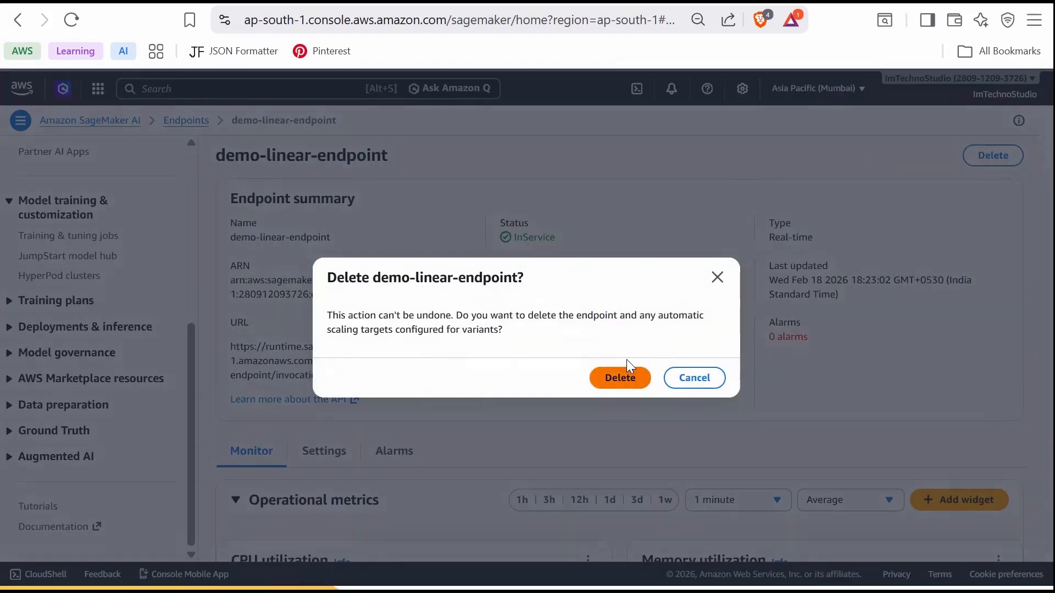
click(618, 379)
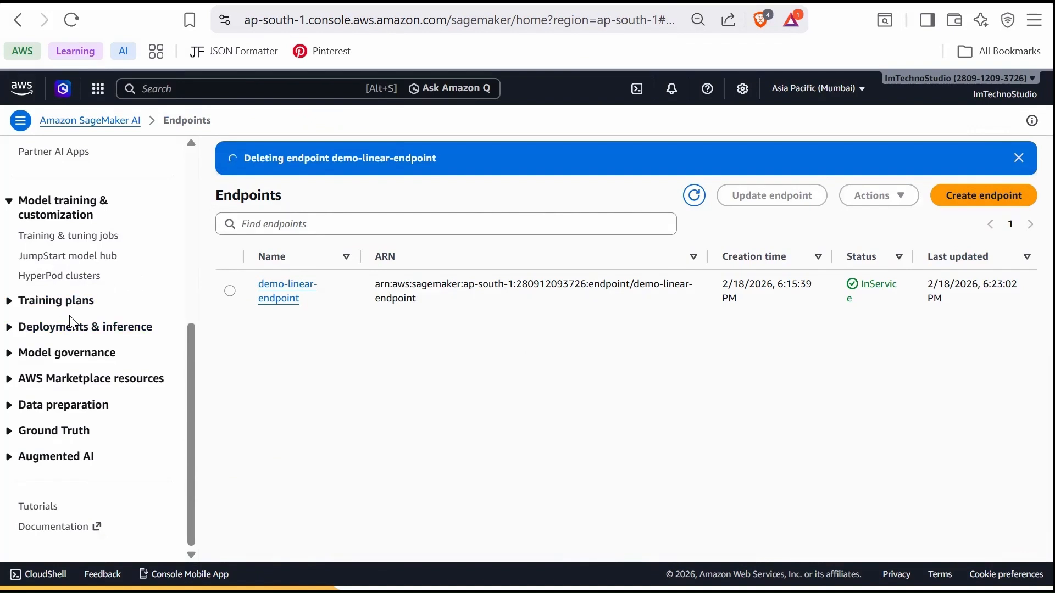
Delete the demo-linear-endpoint-config endpoint configuration and confirm the deletion.
click(78, 333)
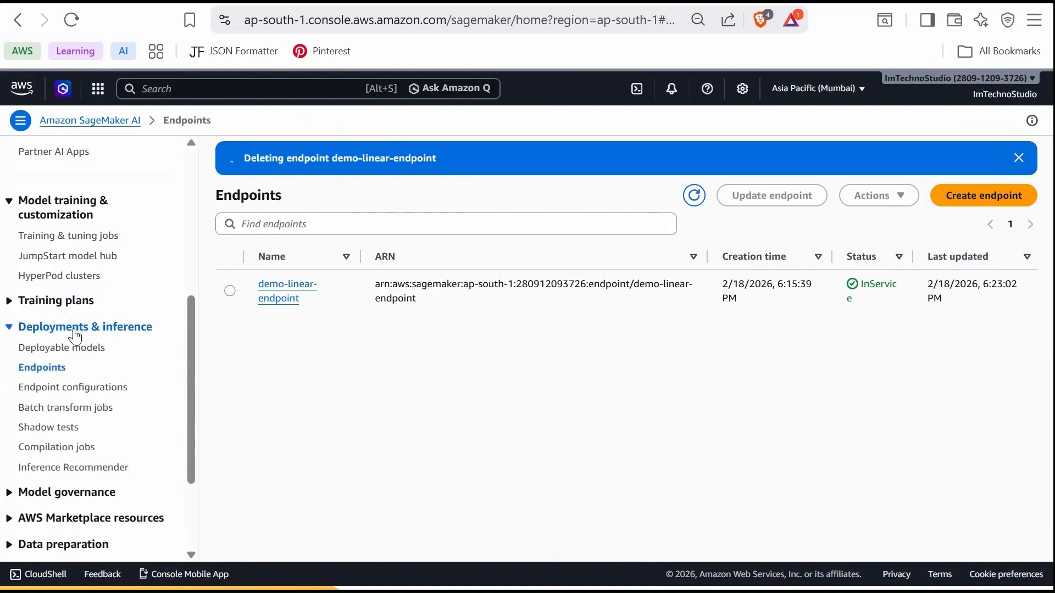
click(79, 388)
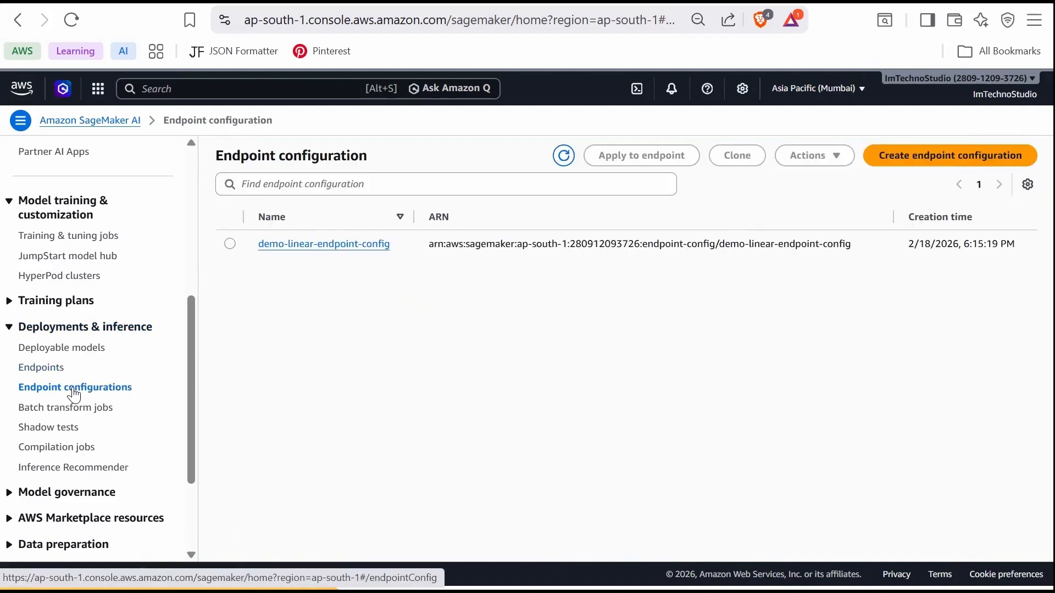
click(230, 243)
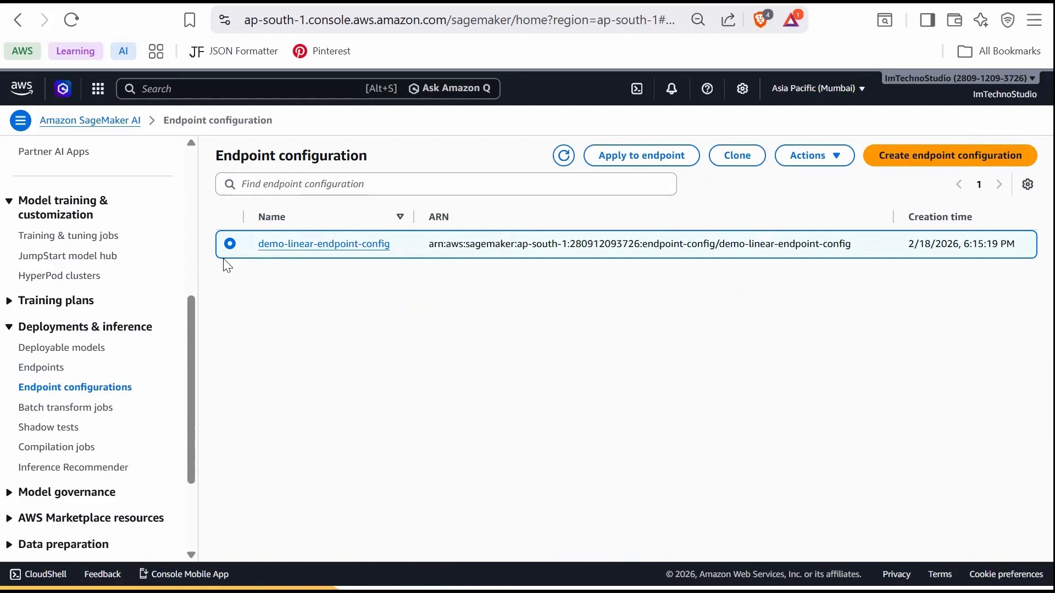
click(809, 159)
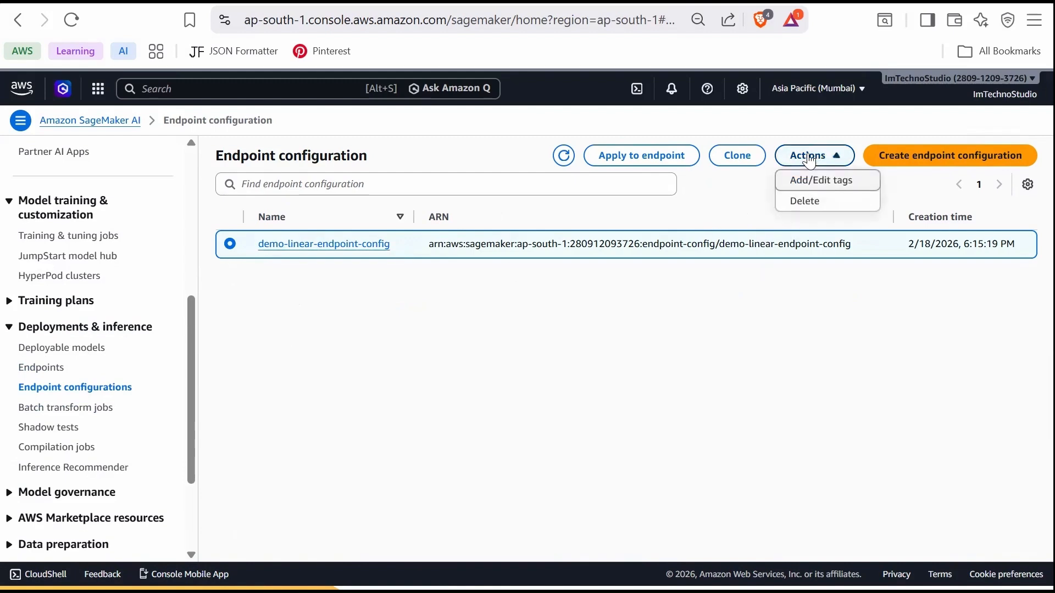
click(806, 201)
click(626, 378)
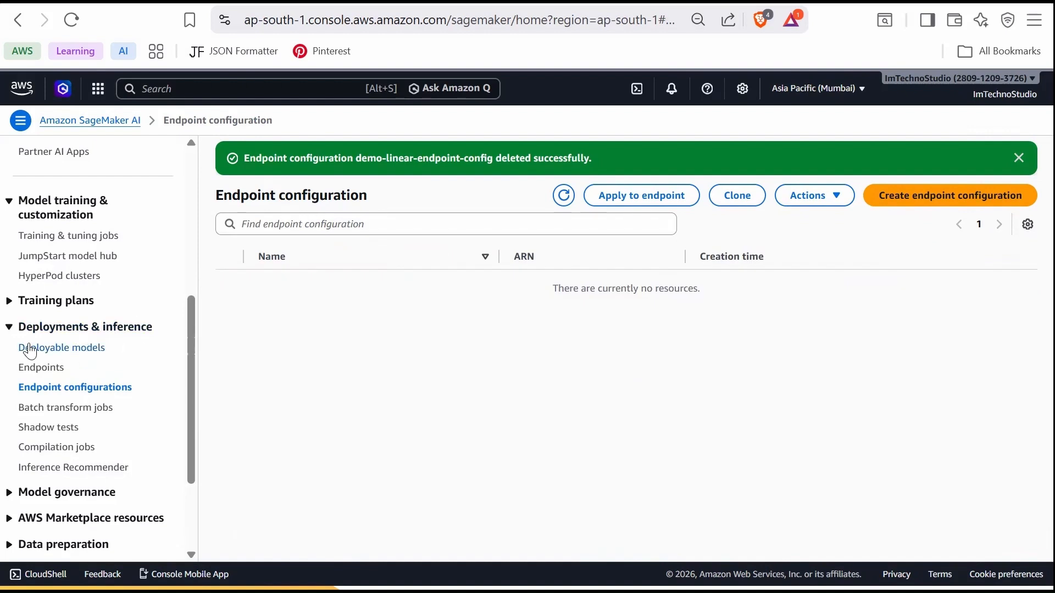
Delete the demo-linear-model model from the deployable models and confirm the deletion.
click(83, 351)
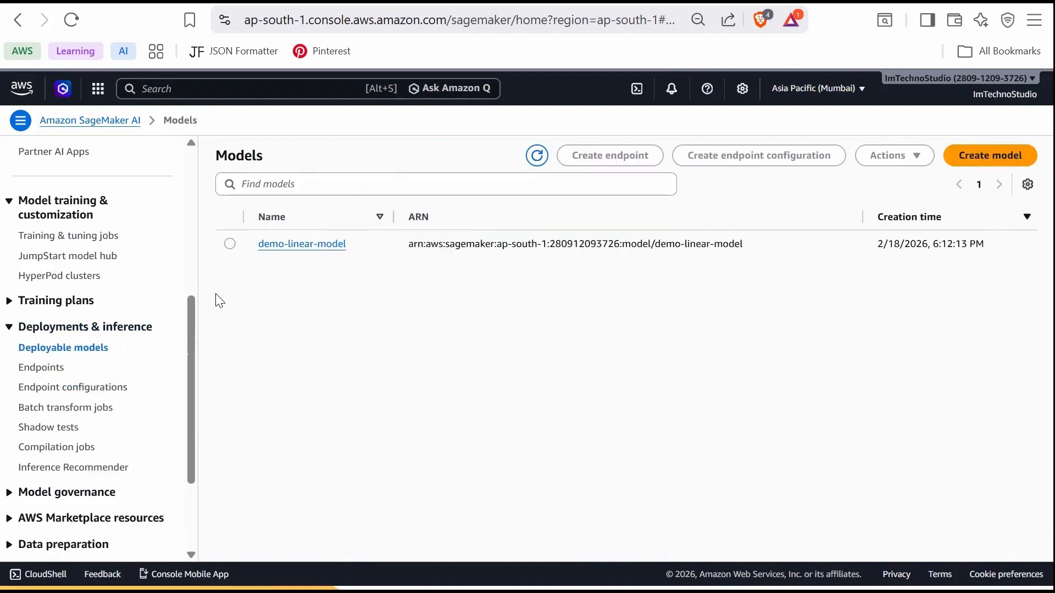
click(231, 244)
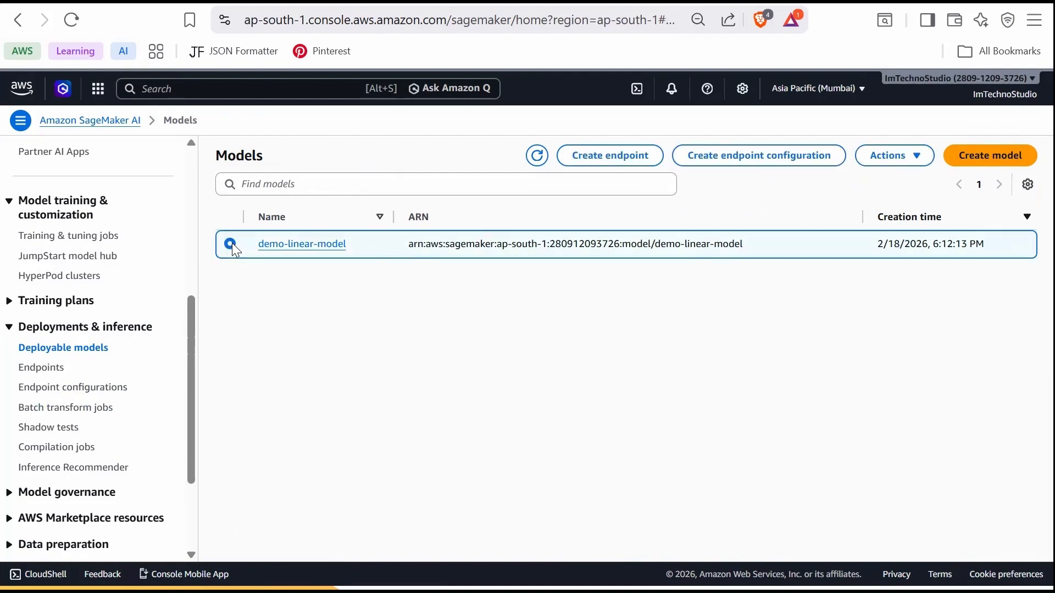
click(890, 156)
click(885, 201)
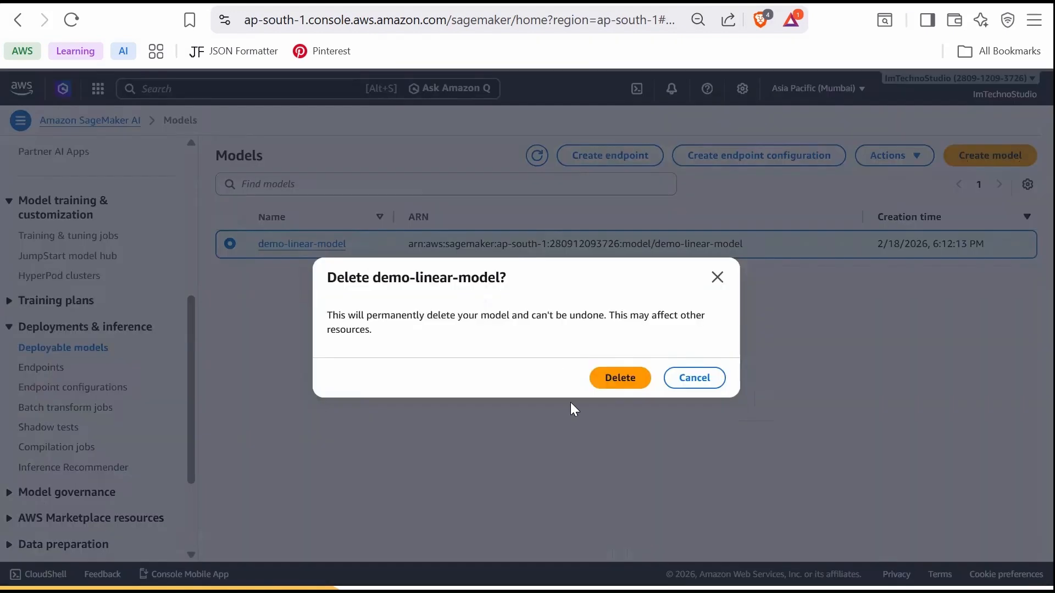
click(618, 377)
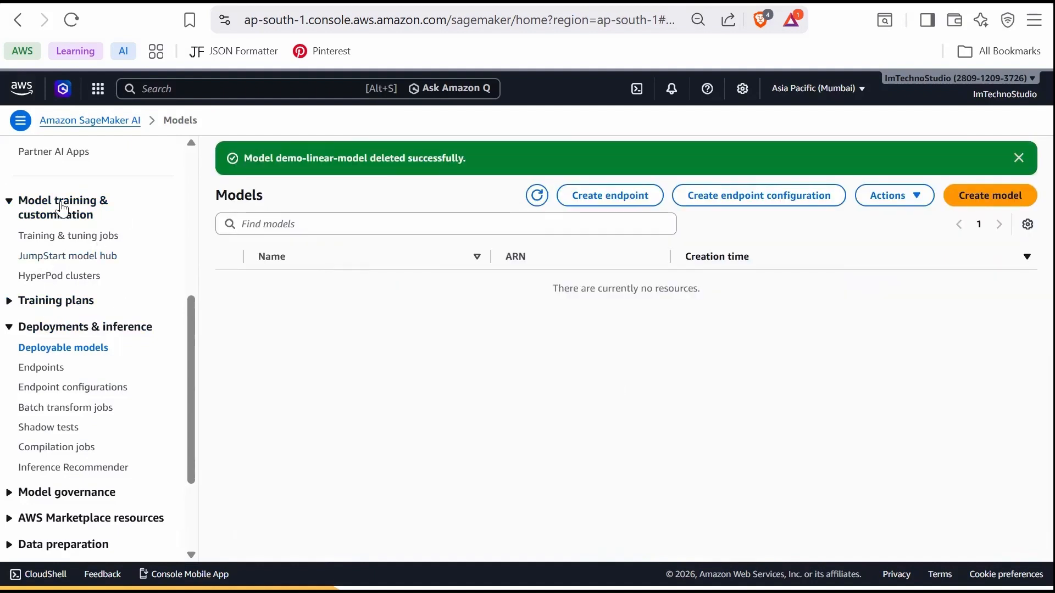
Select the demo-linear-learner training job and examine which actions are available for it.
click(80, 240)
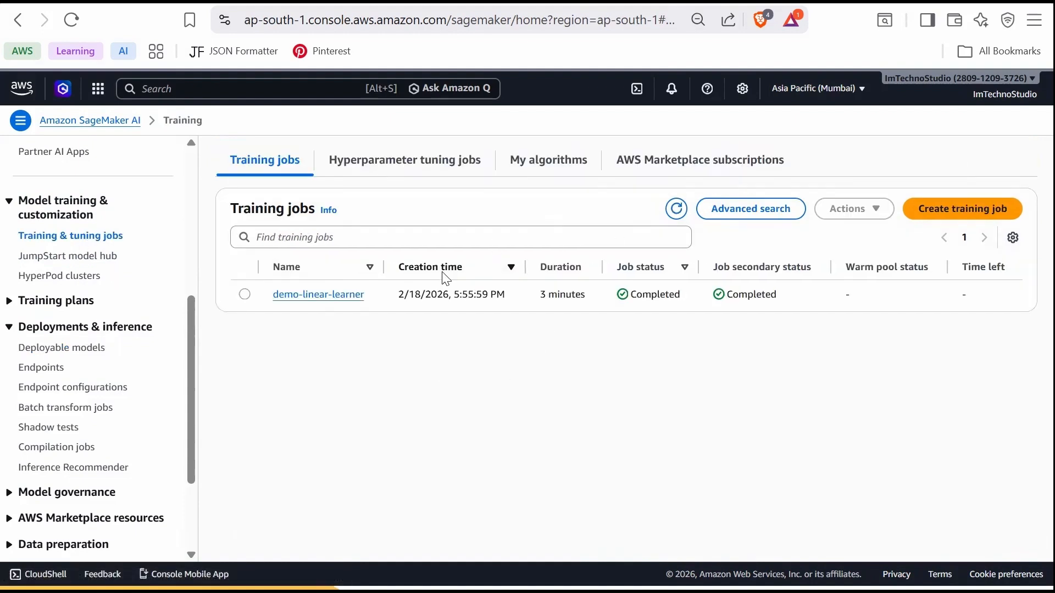
click(245, 295)
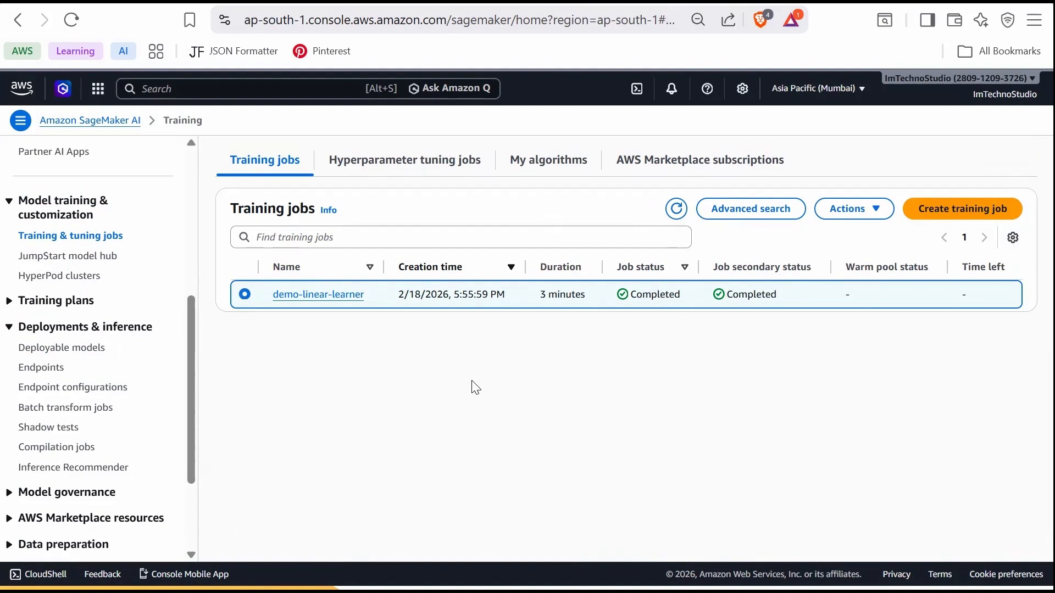
click(851, 213)
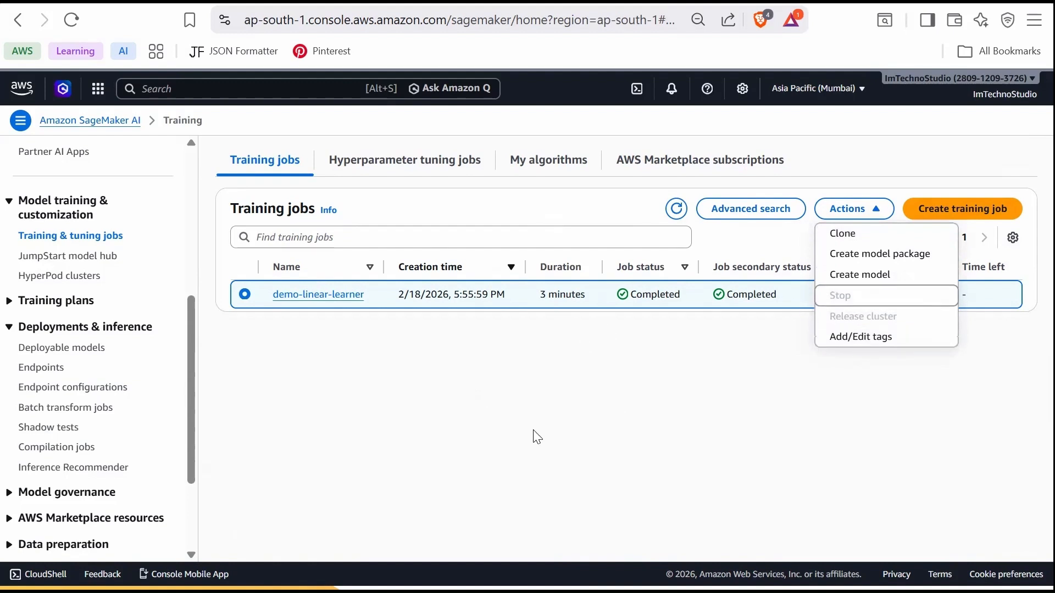
click(491, 361)
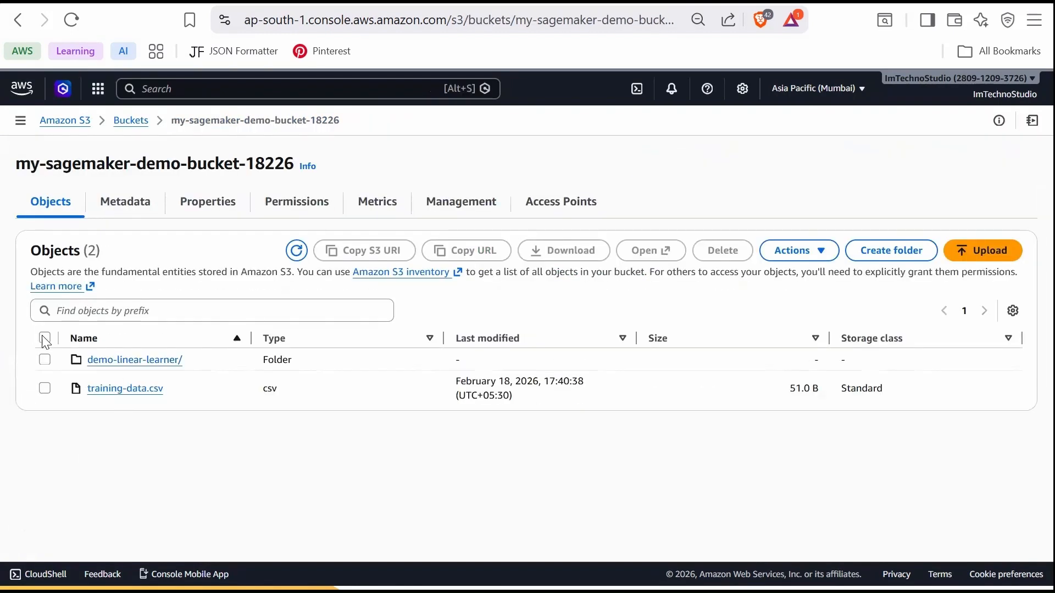
Delete the demo-linear-learner folder and training-data.csv from my-sagemaker-demo-bucket-18226, and delete the bucket itself, confirming with its name.
click(45, 338)
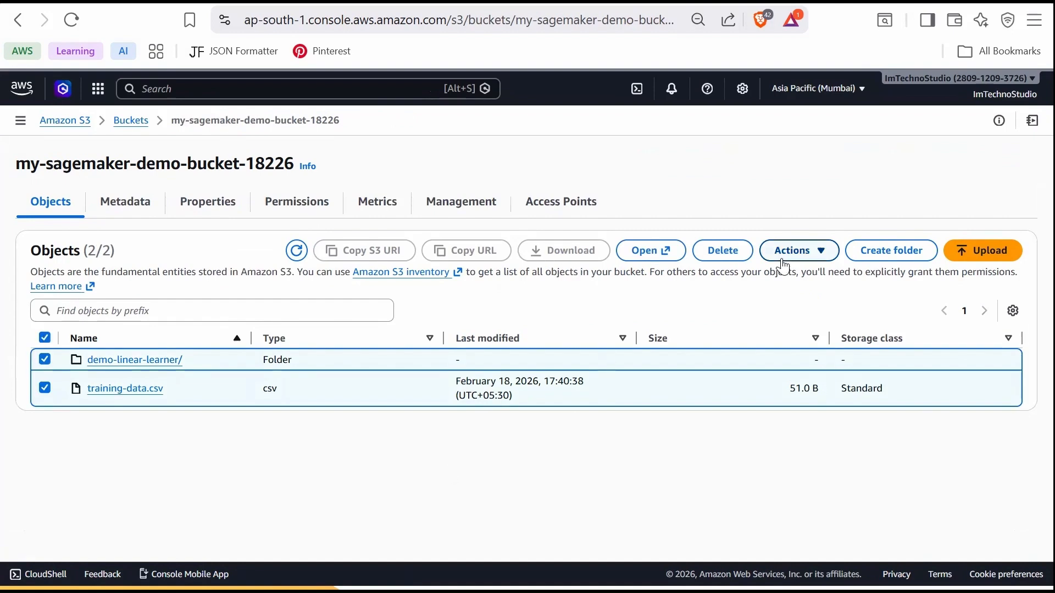
click(720, 254)
drag(151, 484, 240, 495)
key(ctrl+c)
click(224, 506)
key(ctrl+v)
click(965, 527)
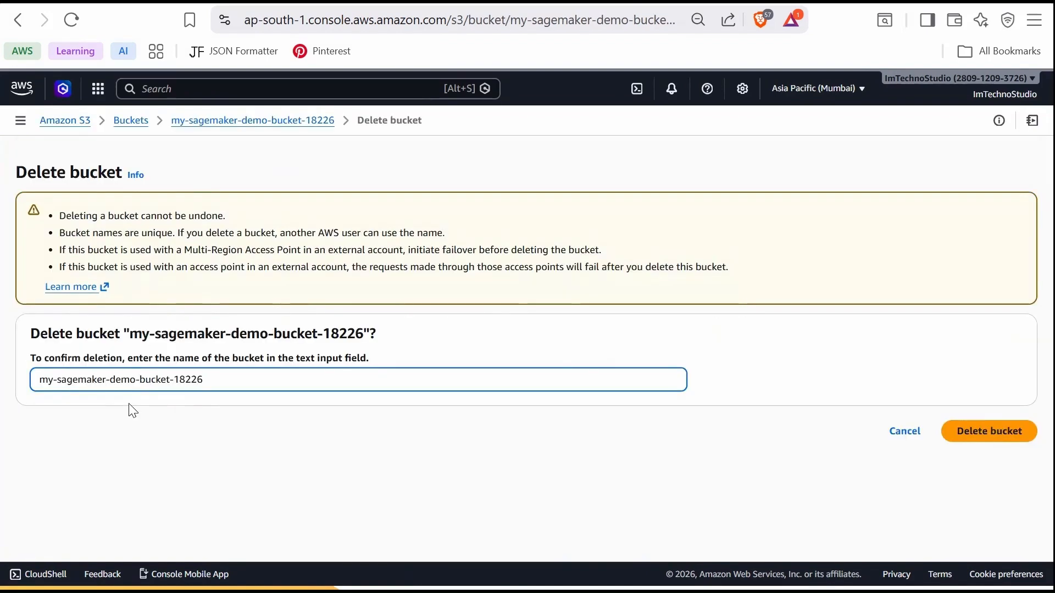
click(984, 436)
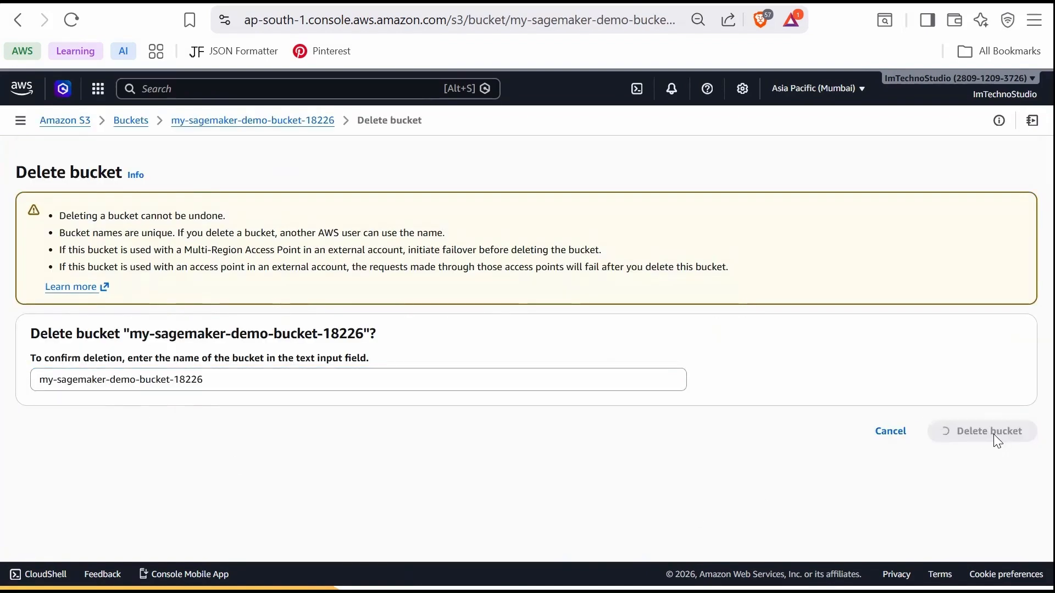